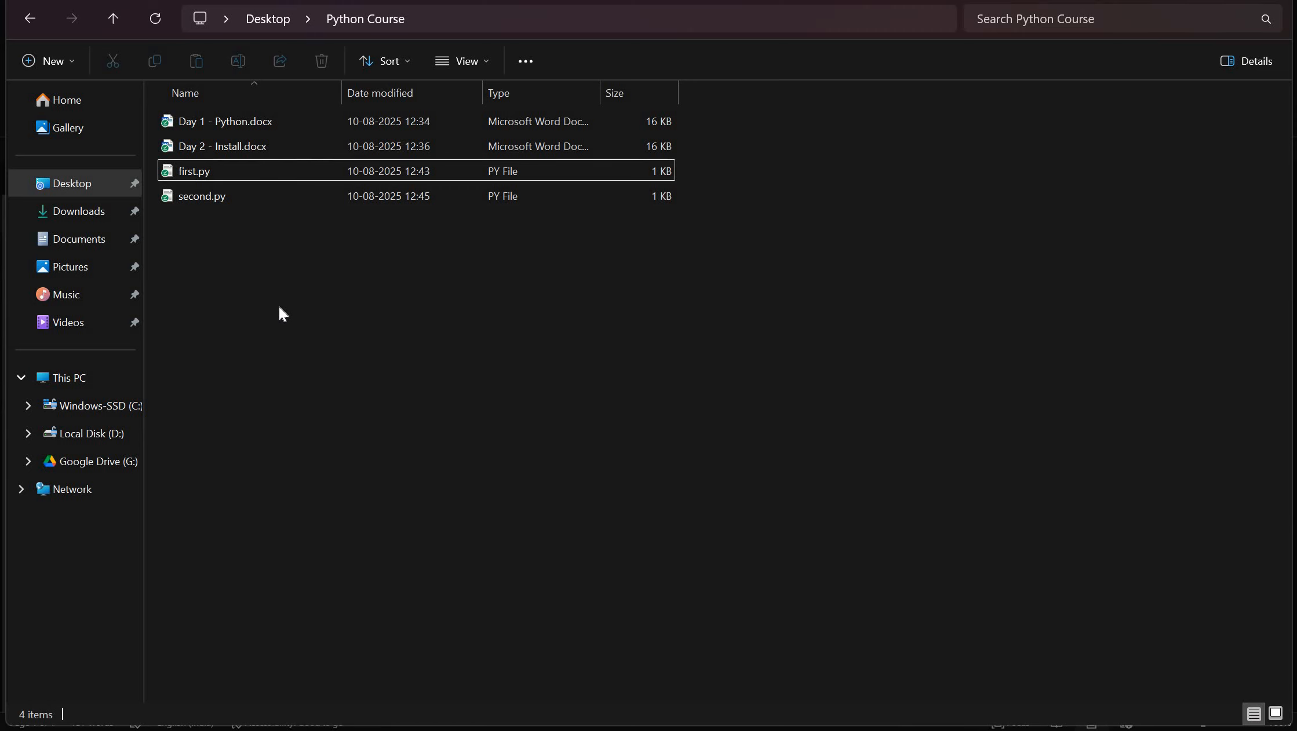
- Open first.py from the Python Course folder, examine its print statement and close the editor
double_click(236, 173)
drag(418, 186, 202, 187)
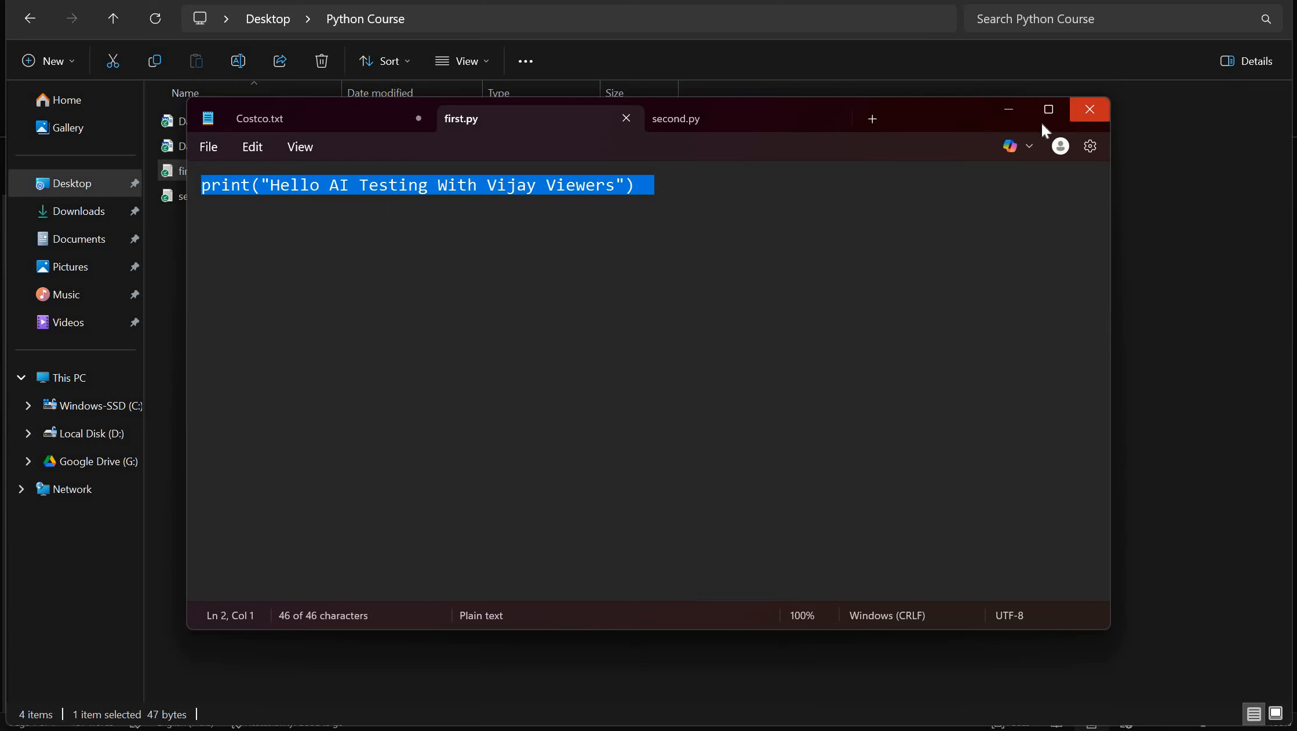
click(1089, 109)
- Open second.py, examine its number variables, sum calculation and print line, and close the editor
click(453, 203)
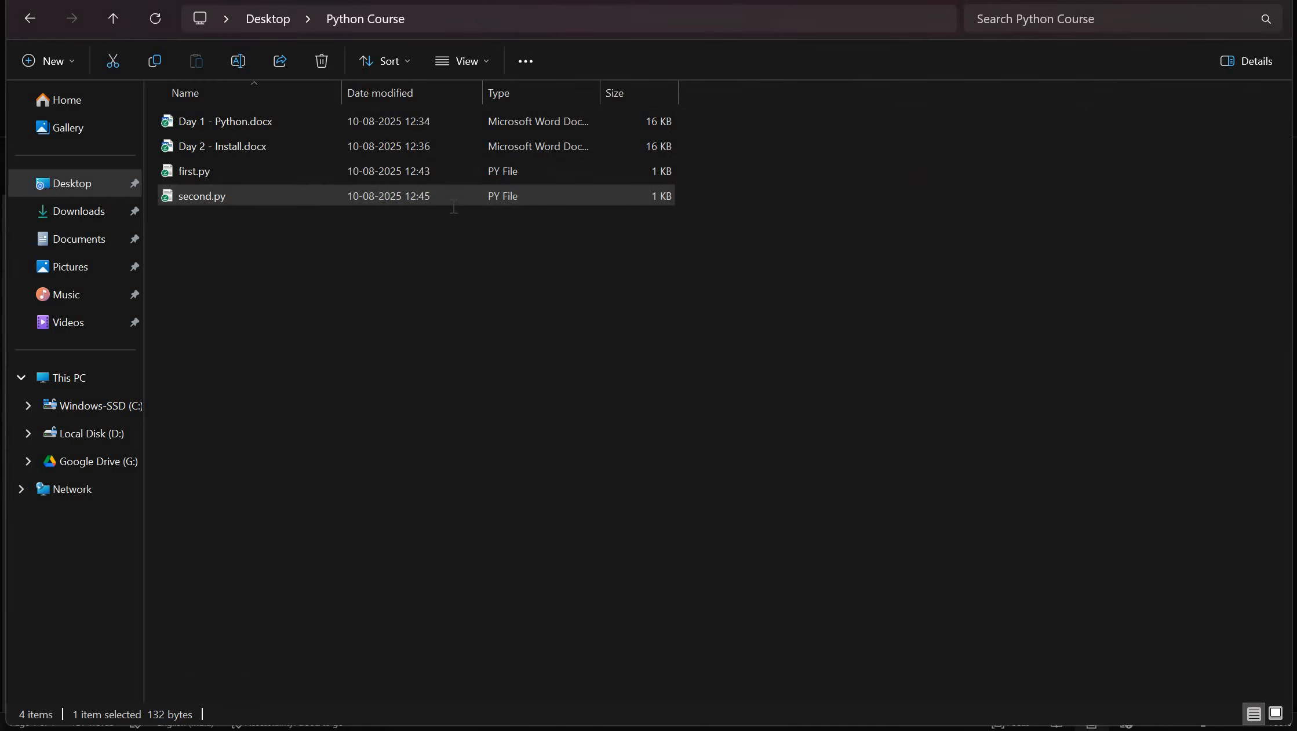
double_click(453, 203)
drag(772, 299, 186, 195)
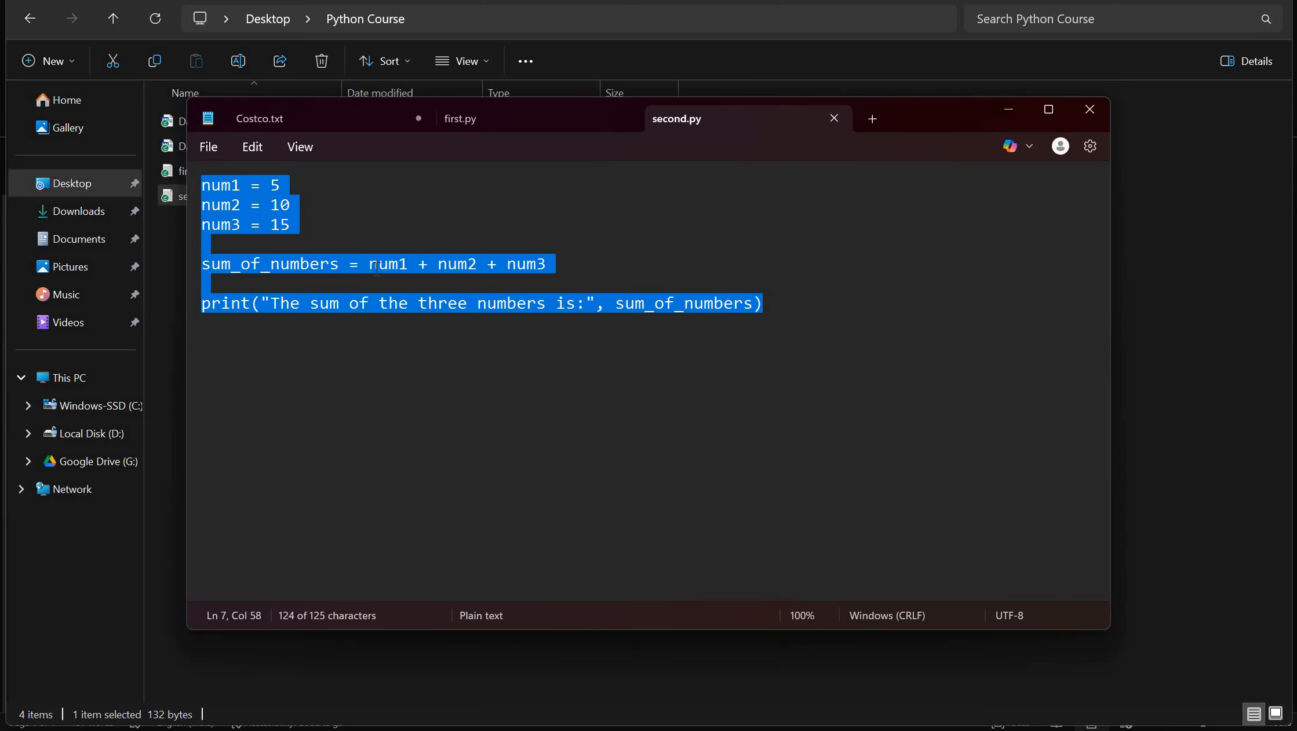
drag(346, 266, 772, 316)
key(Down)
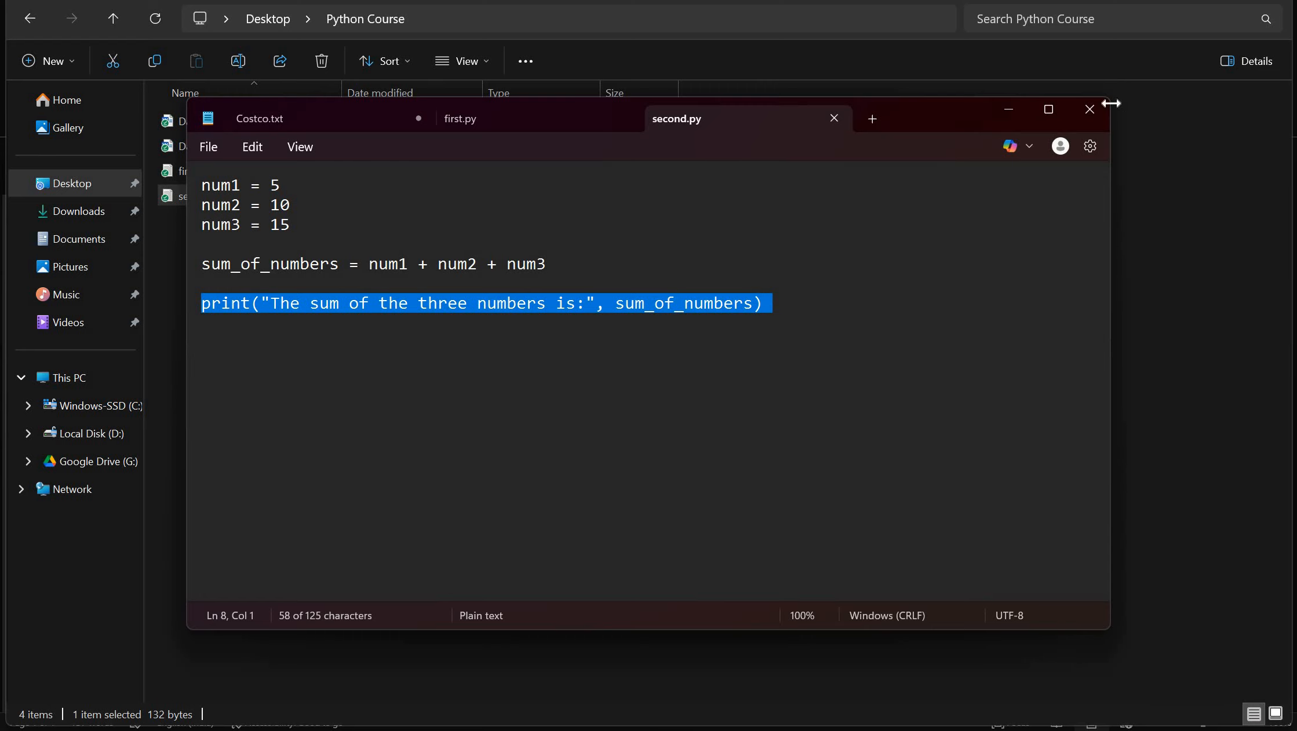
click(1089, 109)
- Reopen first.py and highlight its single print statement for review
double_click(494, 173)
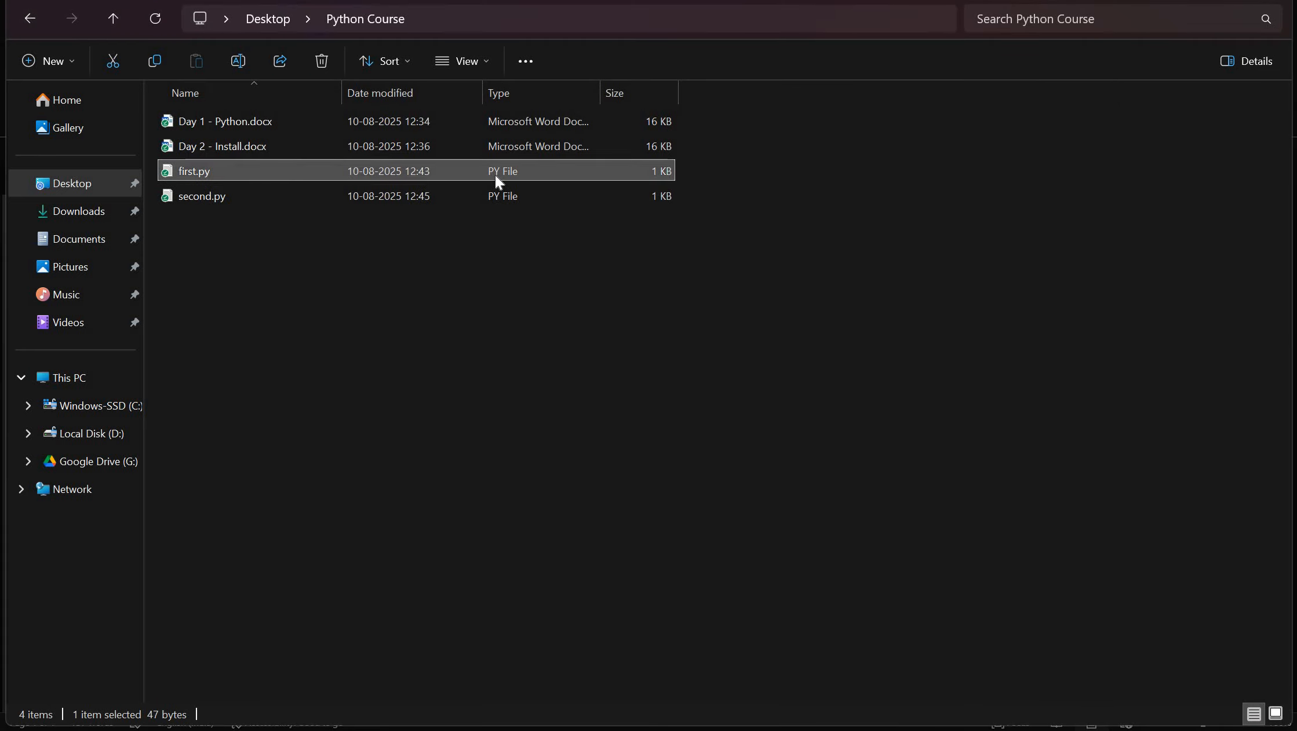
click(737, 390)
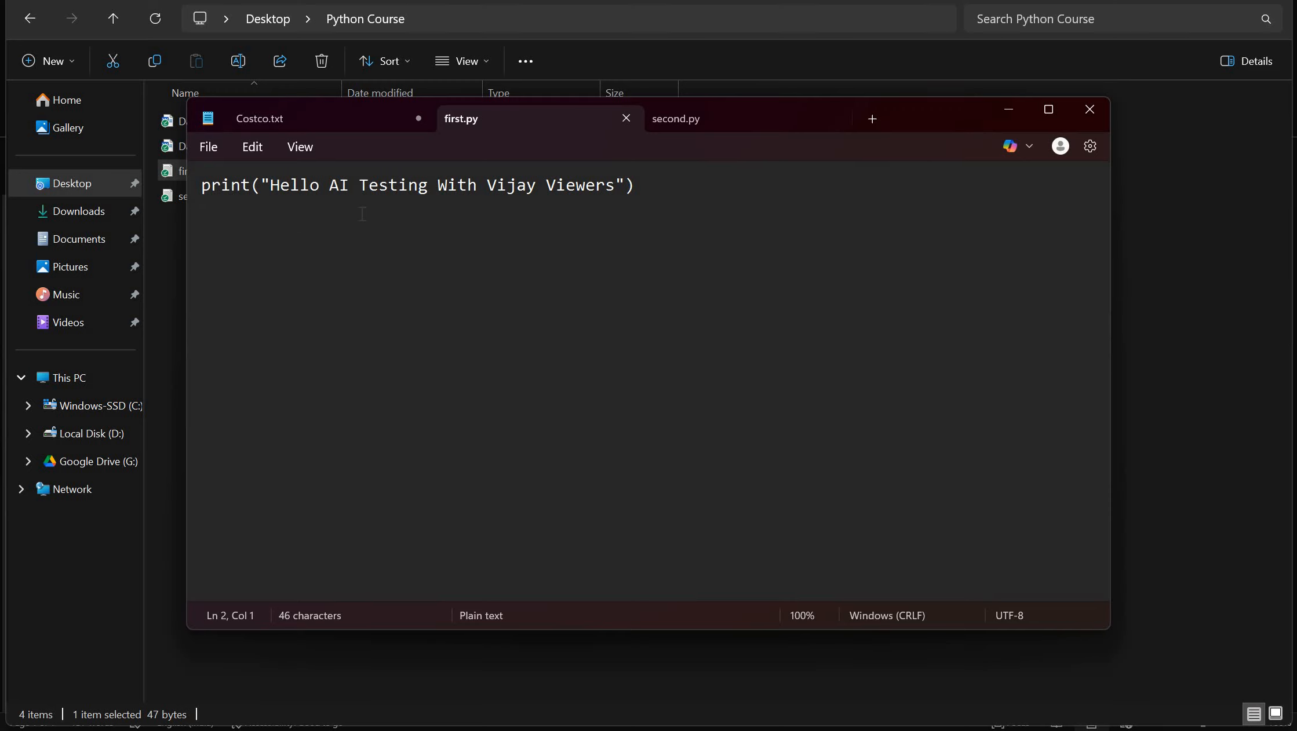
drag(648, 186, 201, 193)
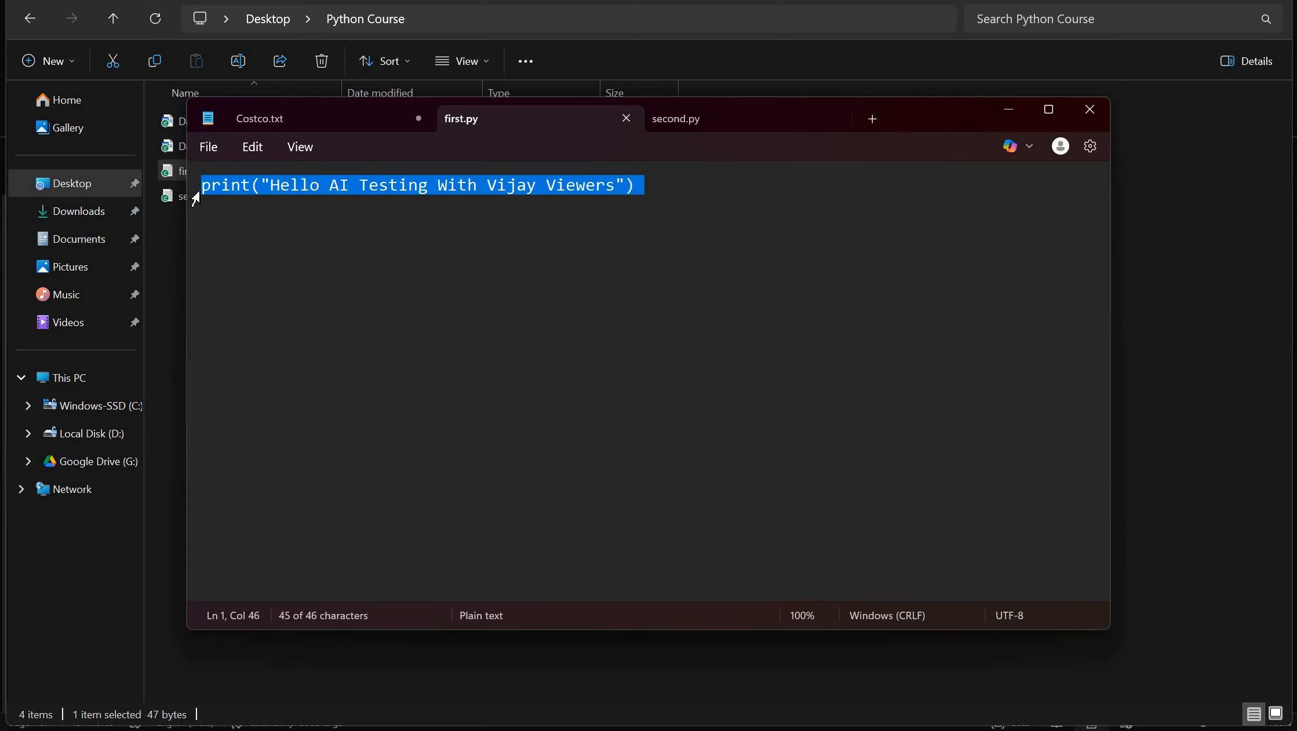
click(226, 218)
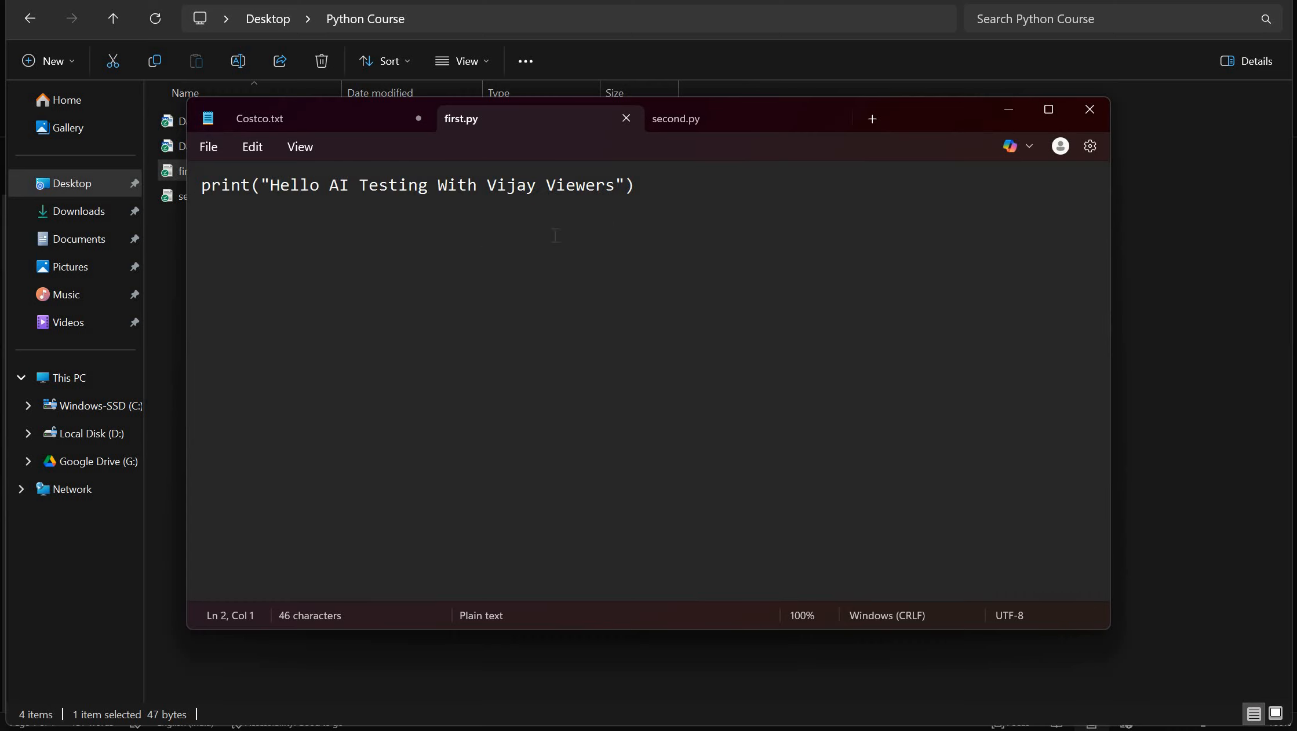
- Switch to second.py and examine the whole script, including the sum_of_numbers argument of the print call
click(722, 124)
click(660, 273)
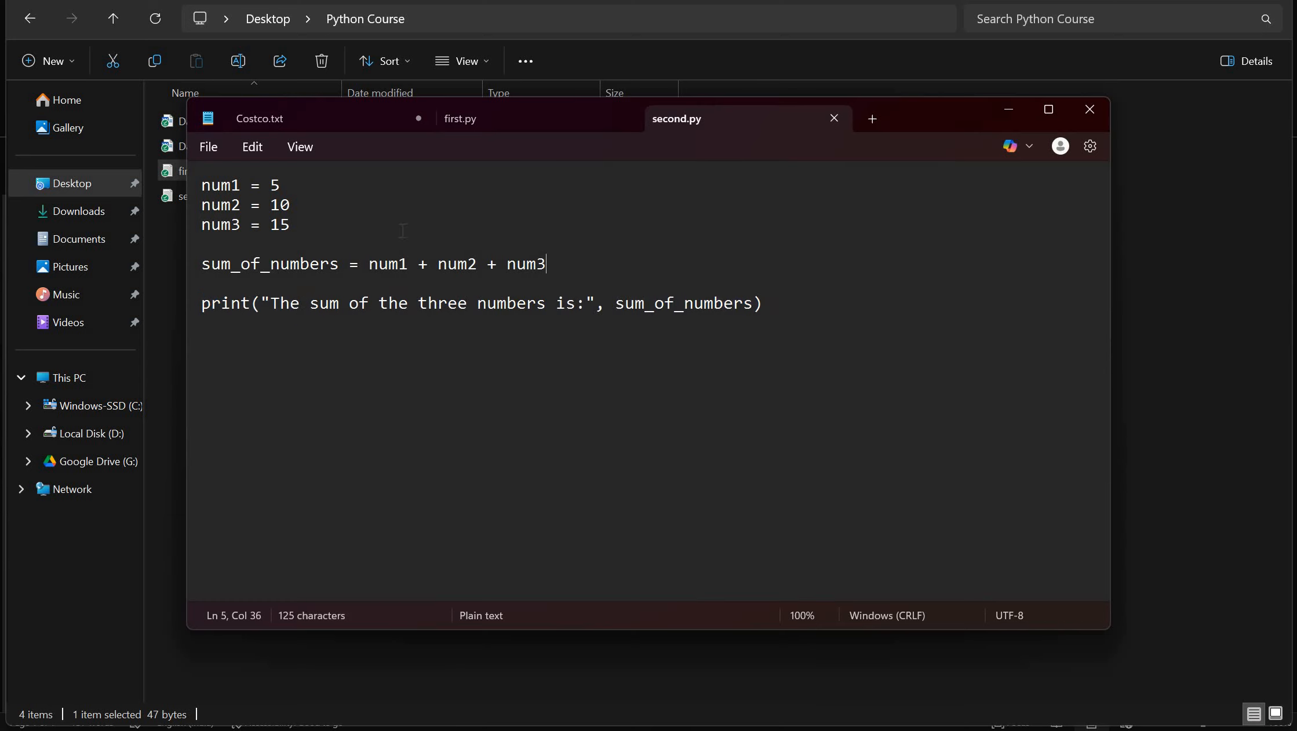
drag(204, 187, 775, 339)
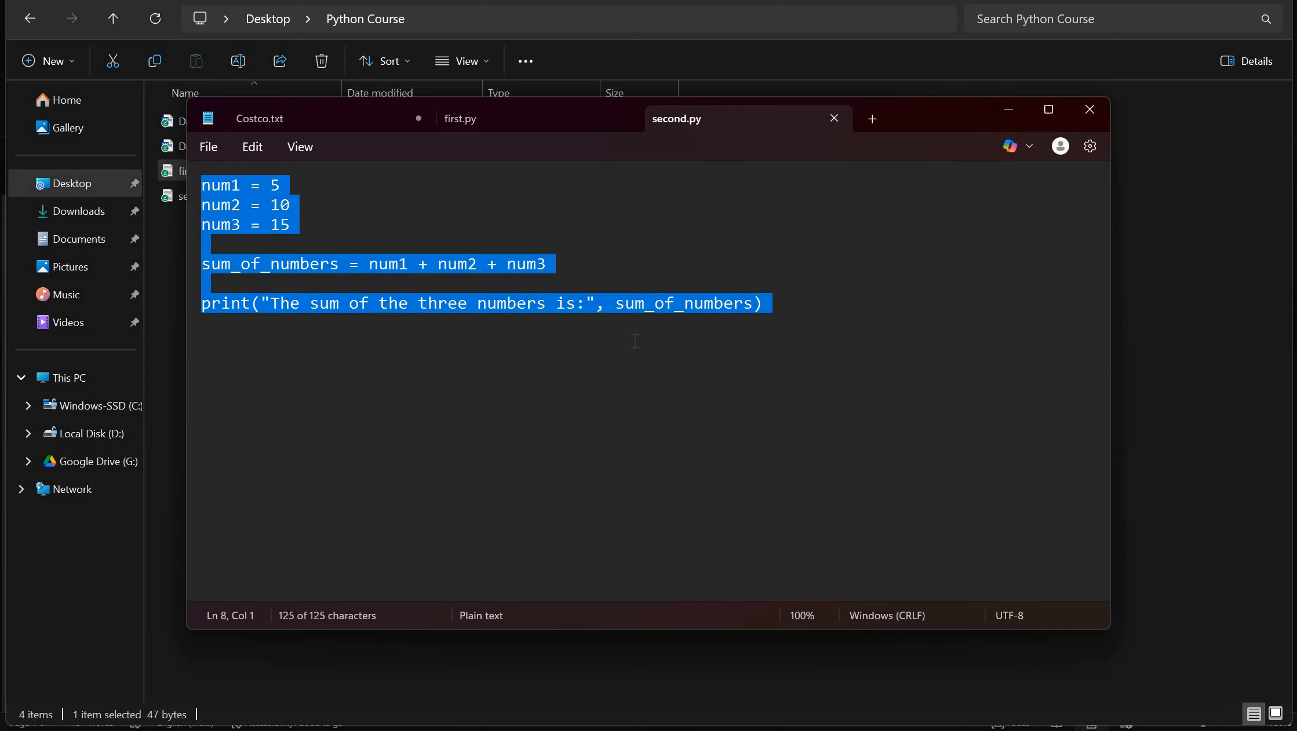
click(637, 342)
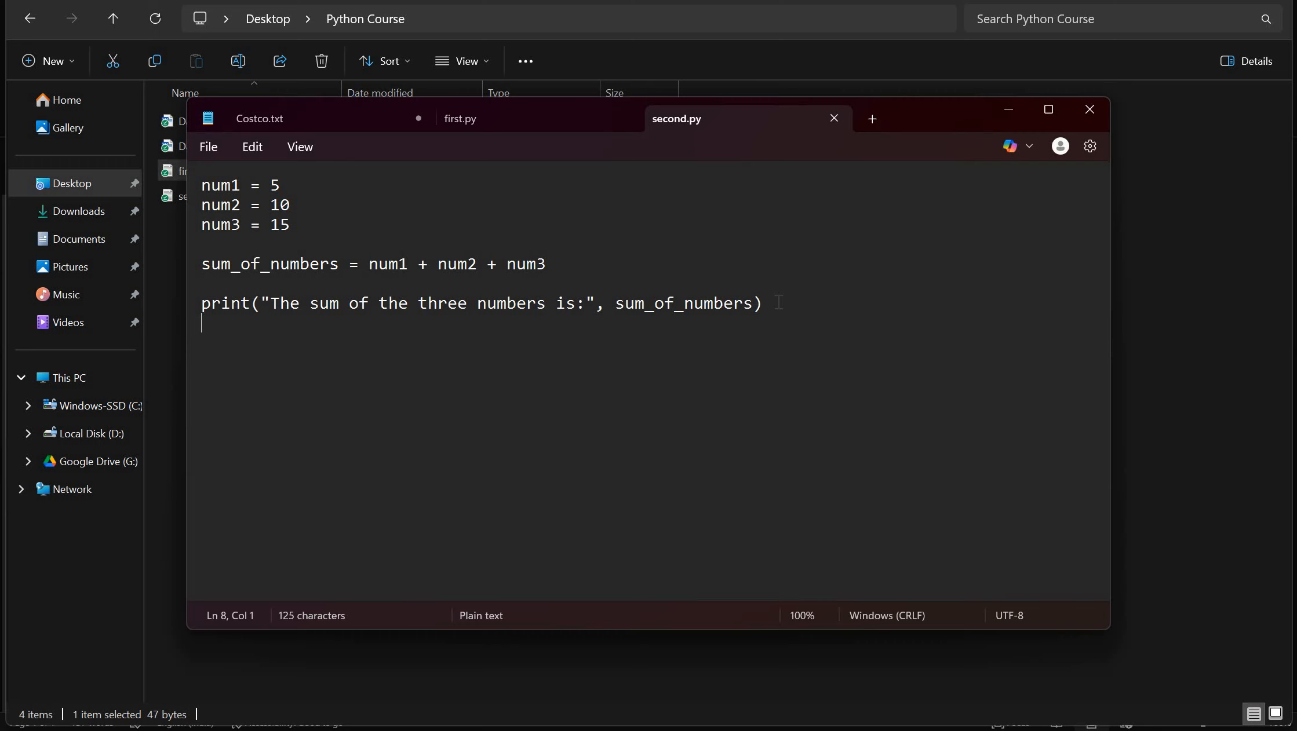
drag(776, 302, 618, 307)
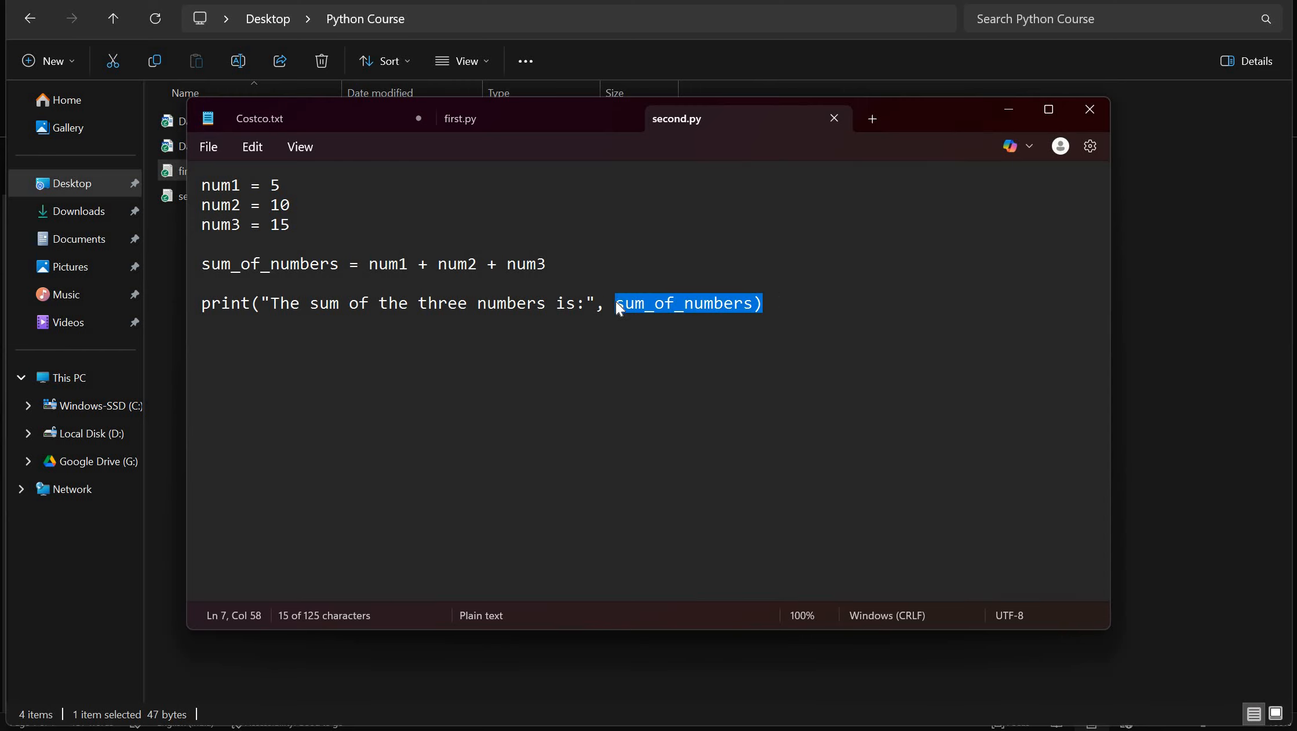
click(616, 304)
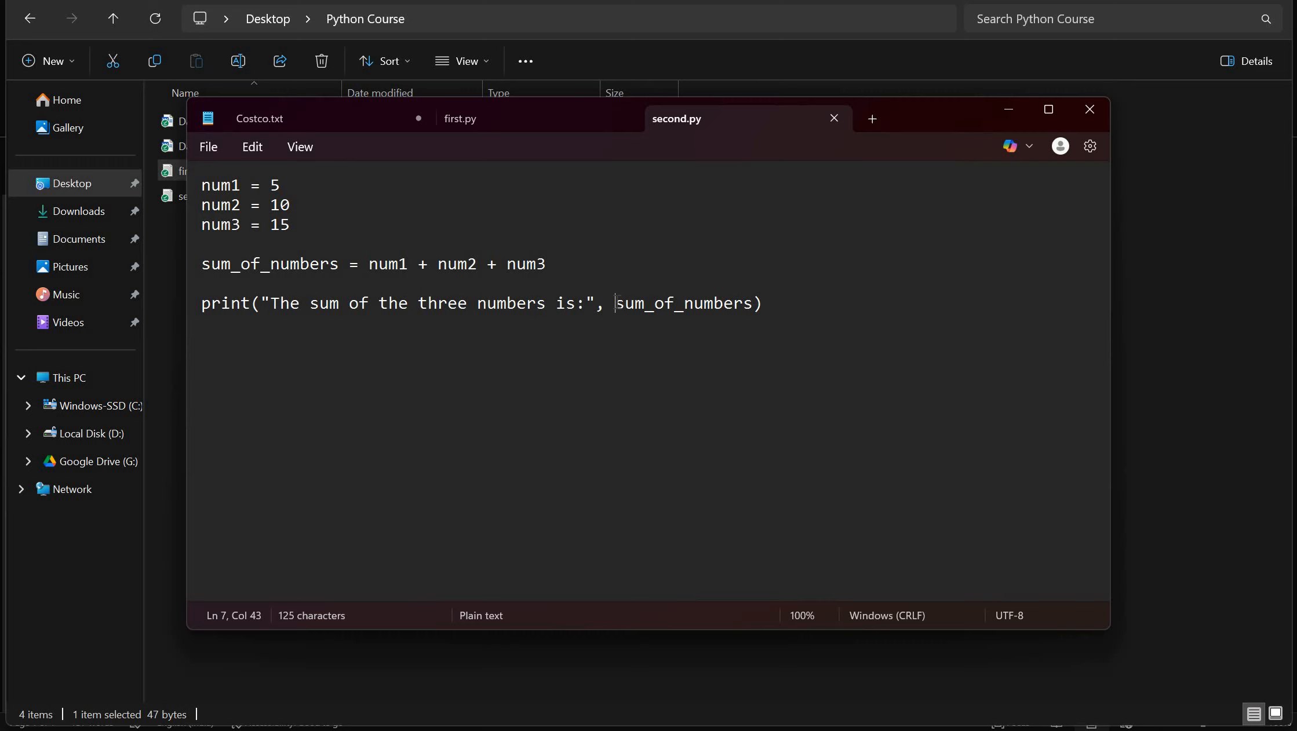
- Compare first.py with second.py, and look briefly at the Playwright project in Visual Studio Code
click(484, 122)
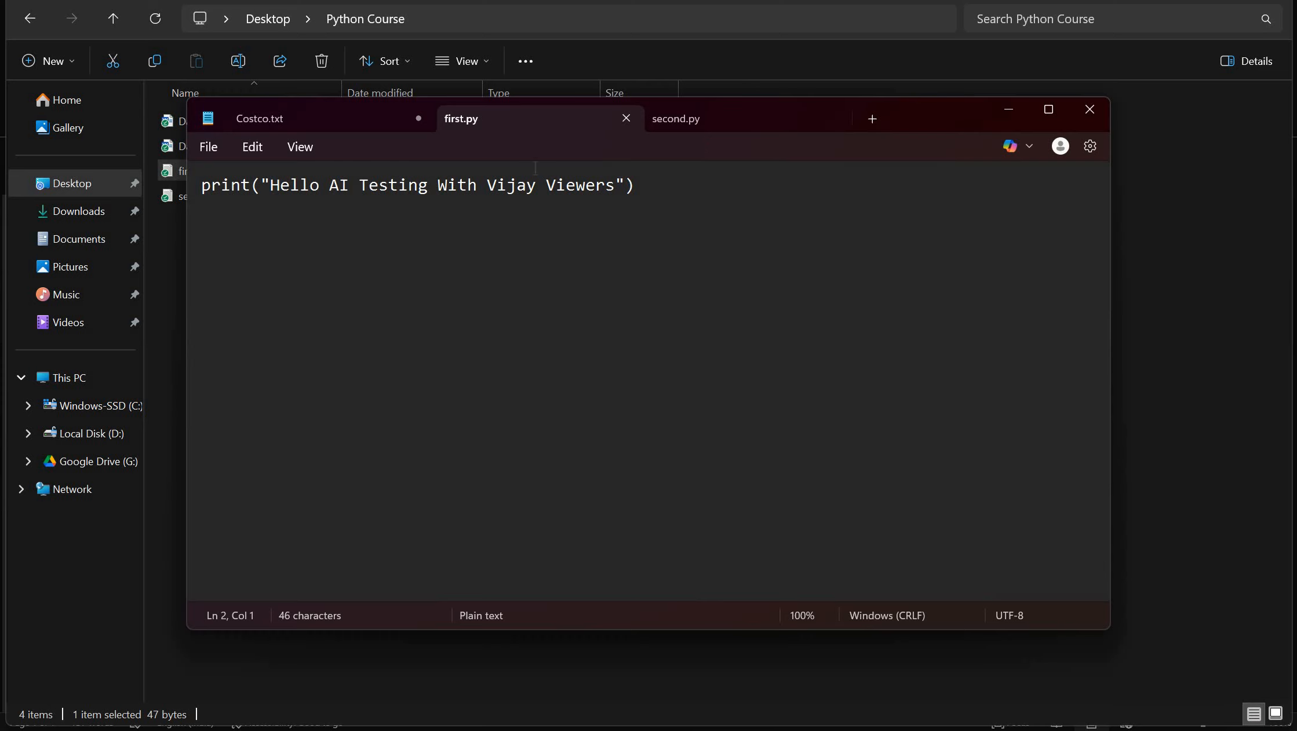
click(687, 124)
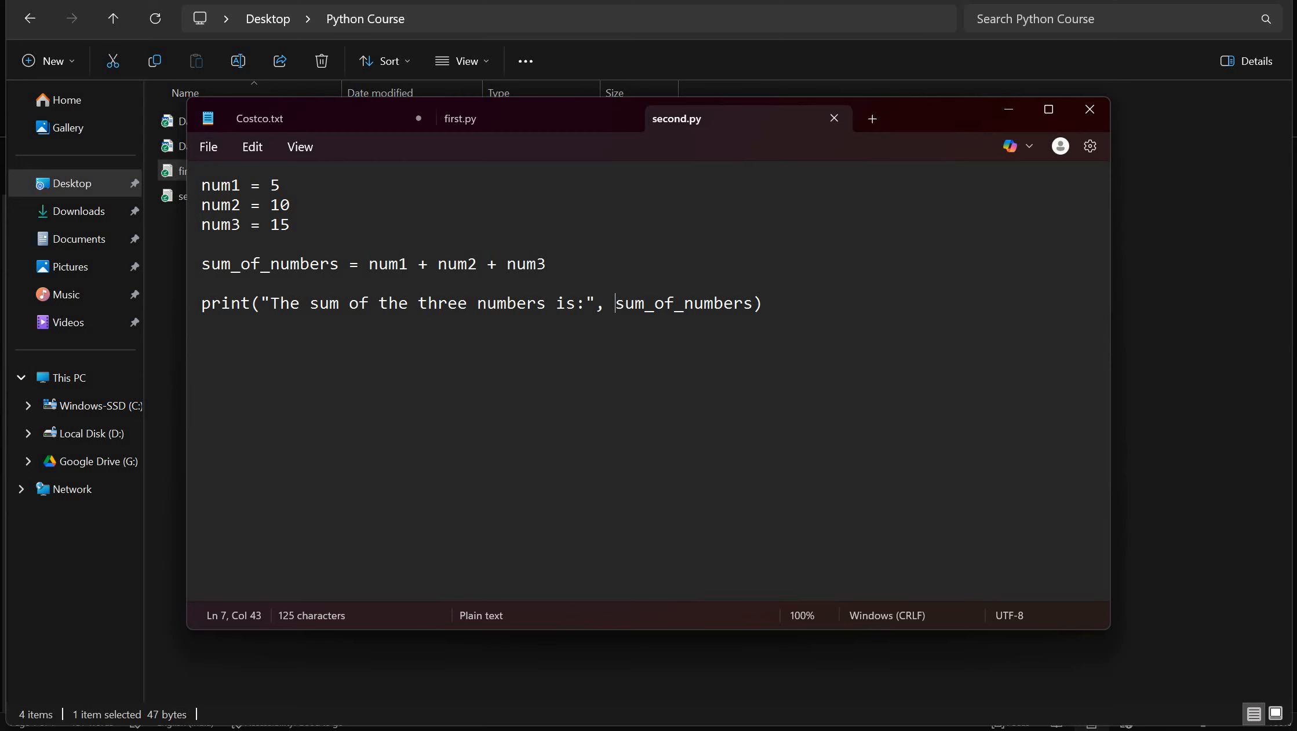
click(690, 729)
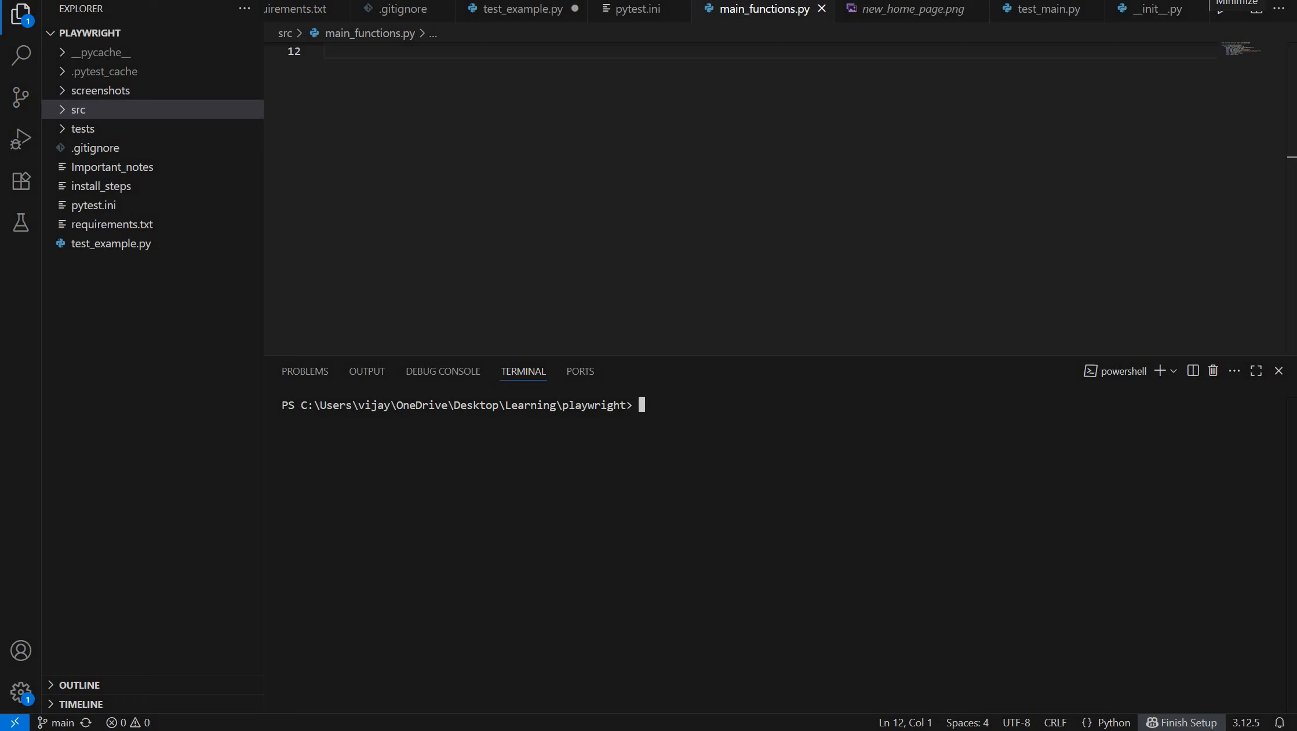
click(1232, 1)
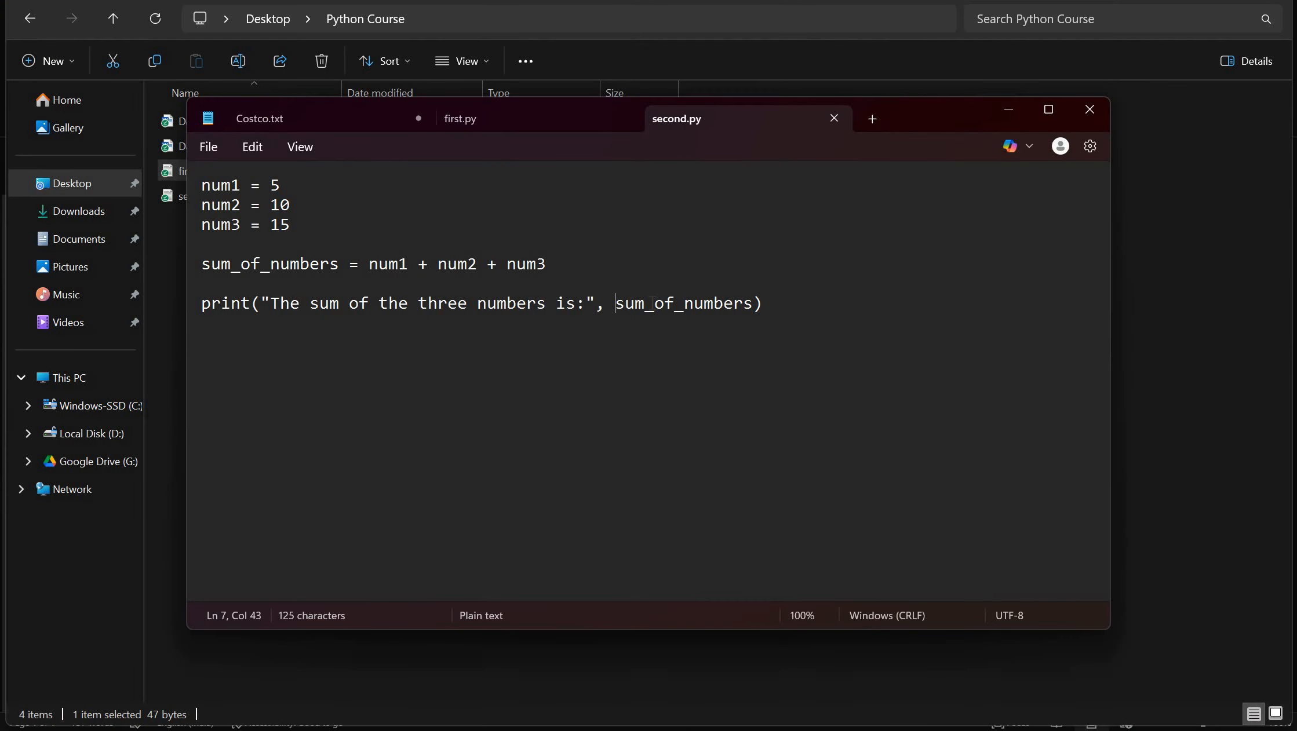
- Switch to the Word document with the PyCharm installation notes and examine the Community Edition and Professional Edition descriptions
click(759, 730)
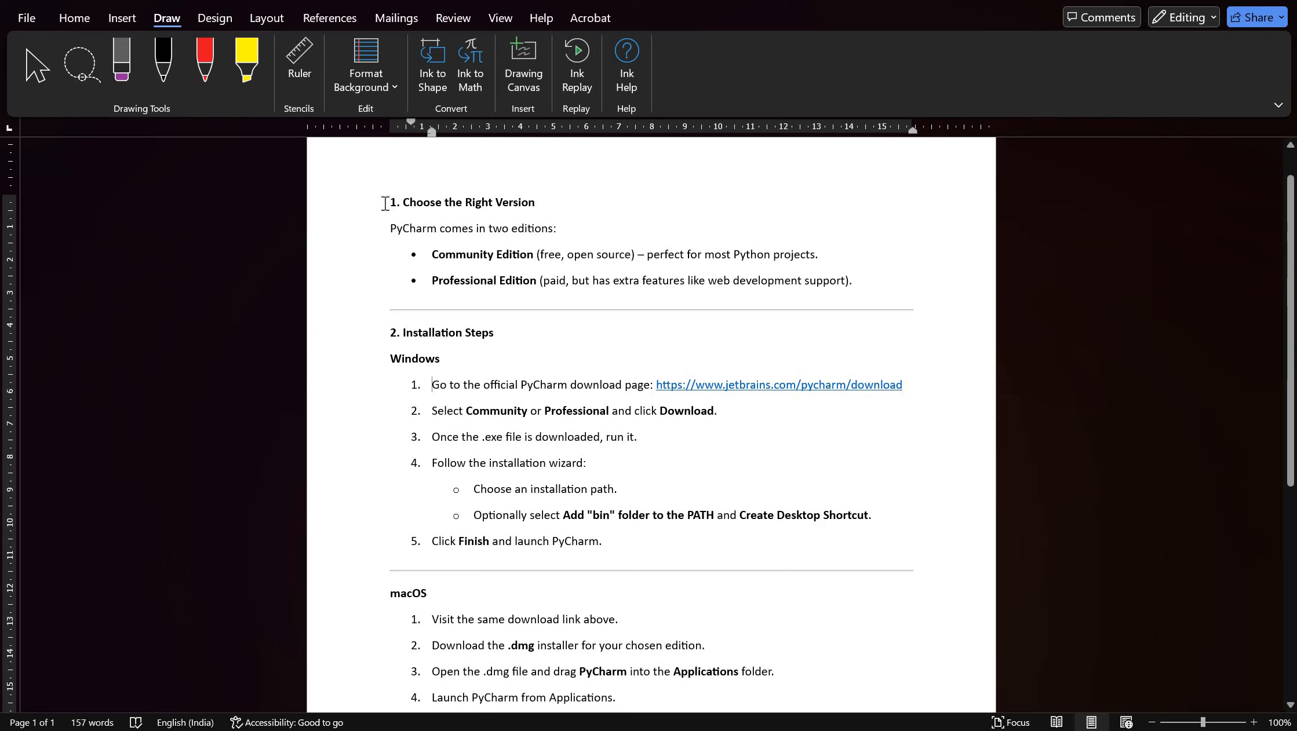
click(548, 233)
drag(435, 257, 537, 285)
click(439, 281)
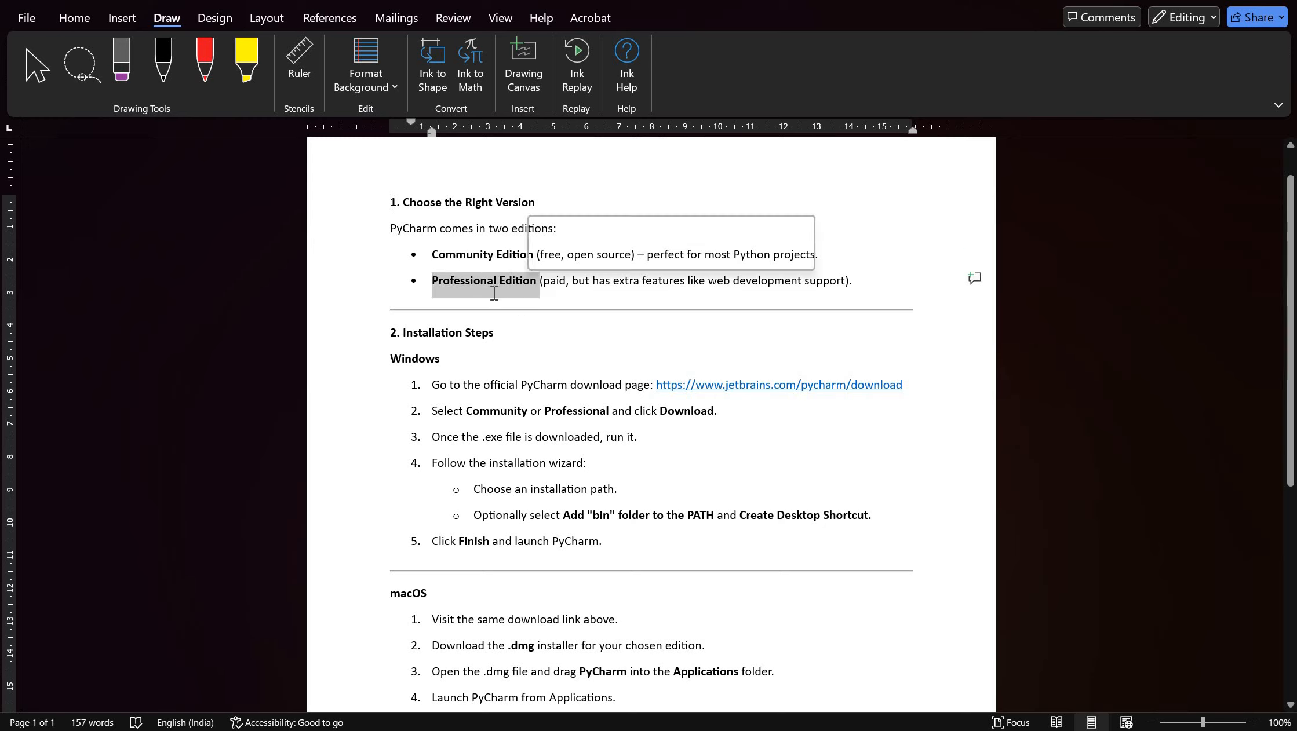
click(490, 307)
drag(454, 258, 539, 256)
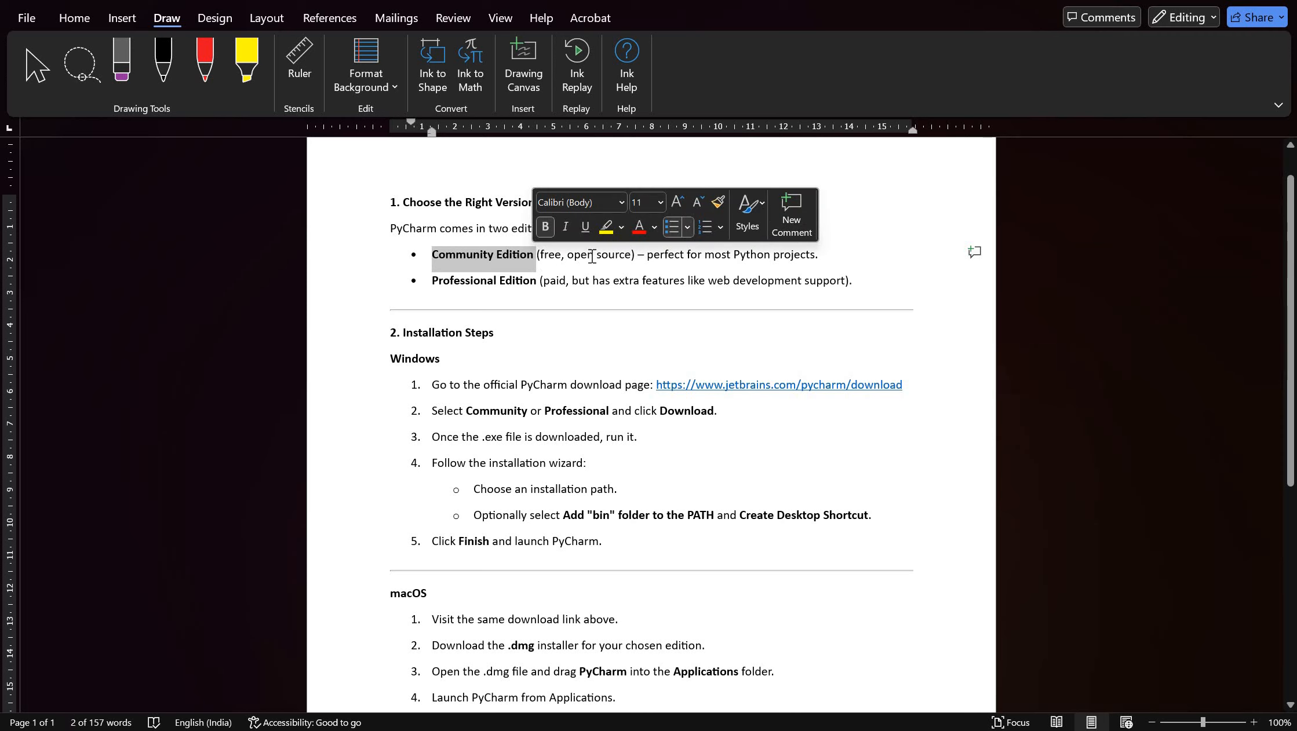
click(880, 261)
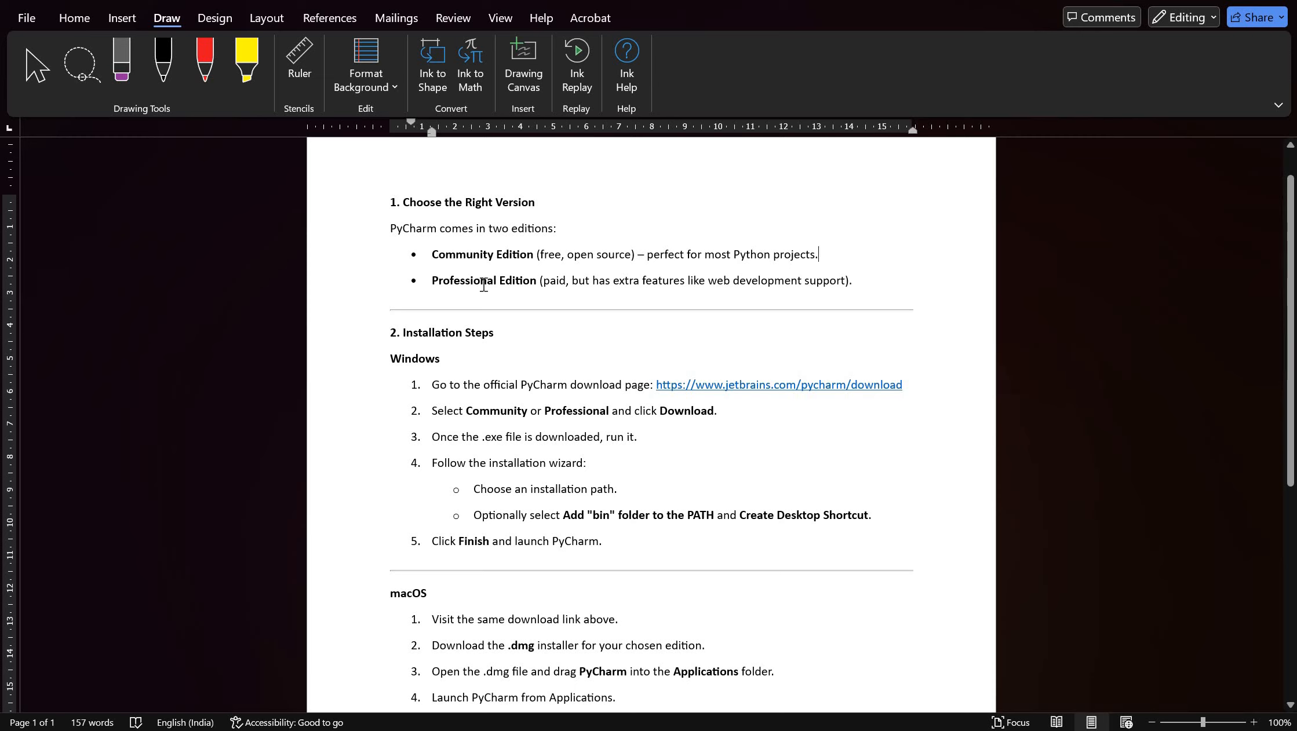
drag(432, 282, 556, 313)
click(558, 310)
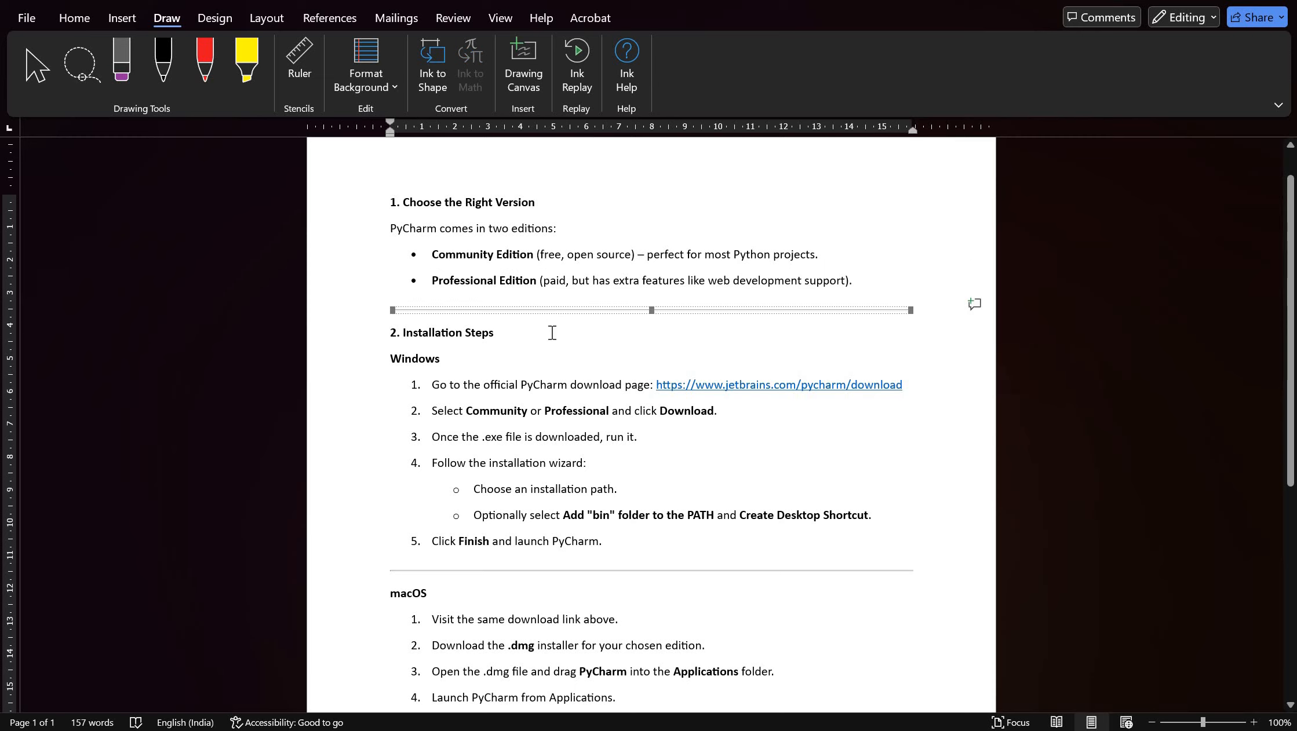
click(550, 334)
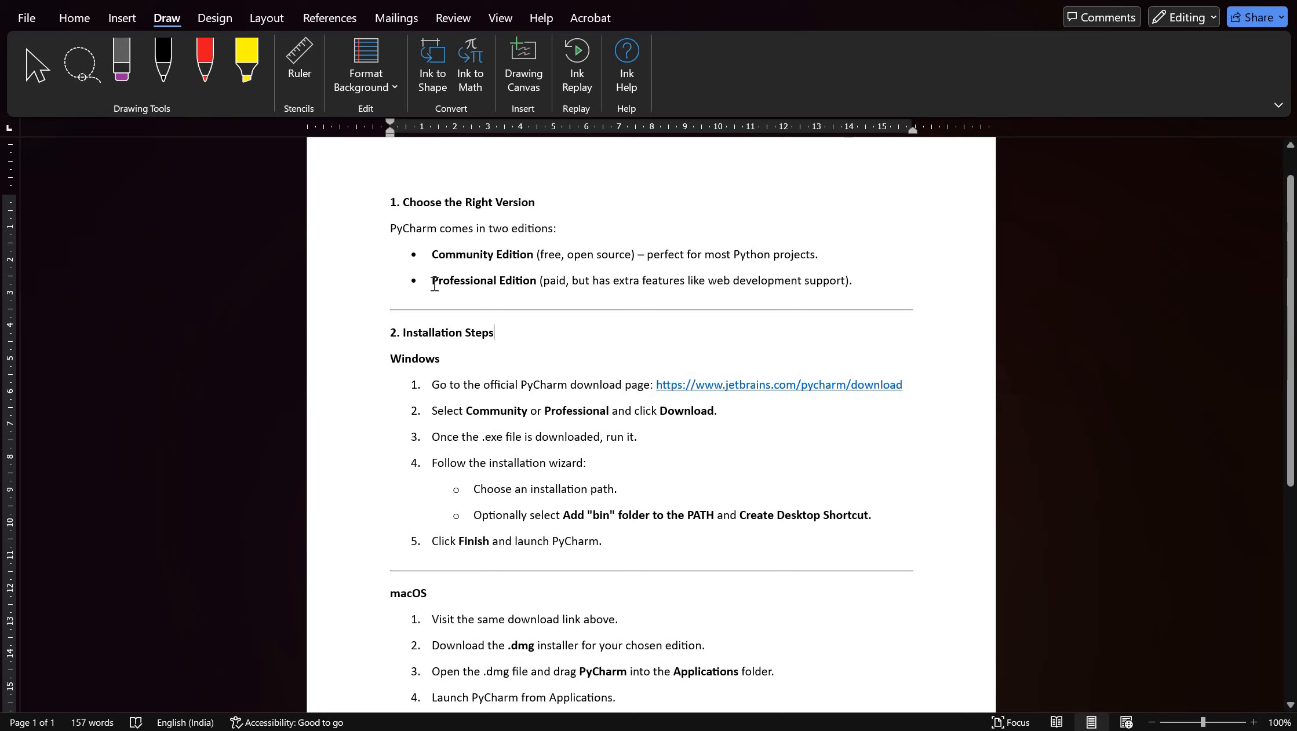
click(433, 255)
scroll(621, 339, down, 3)
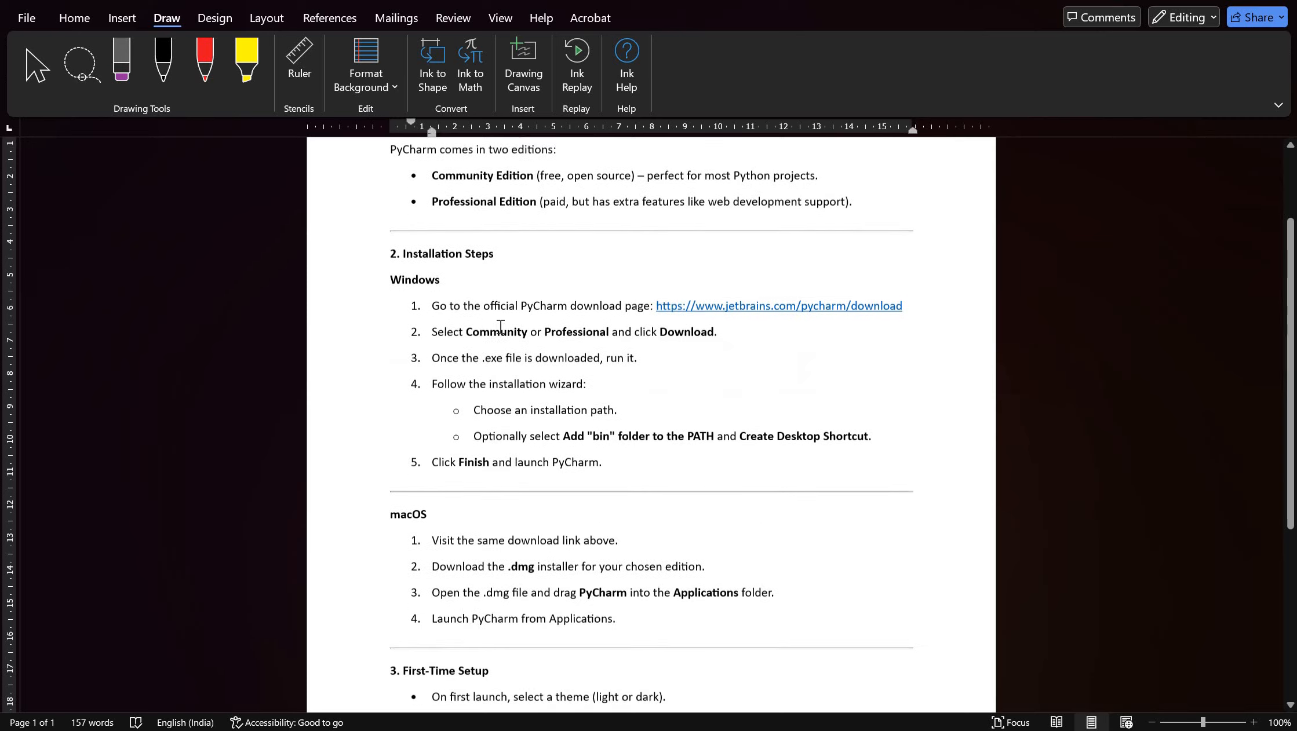
drag(652, 308, 904, 304)
key(ctrl+c)
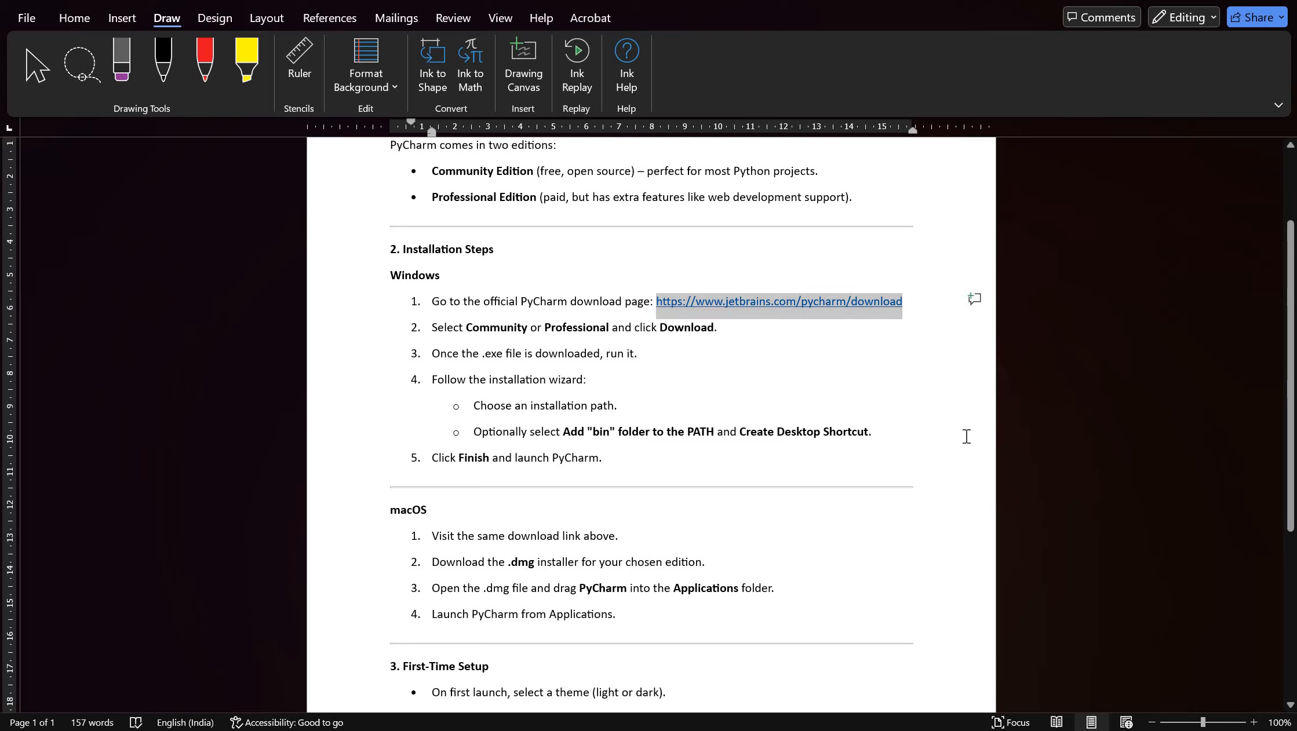
click(635, 298)
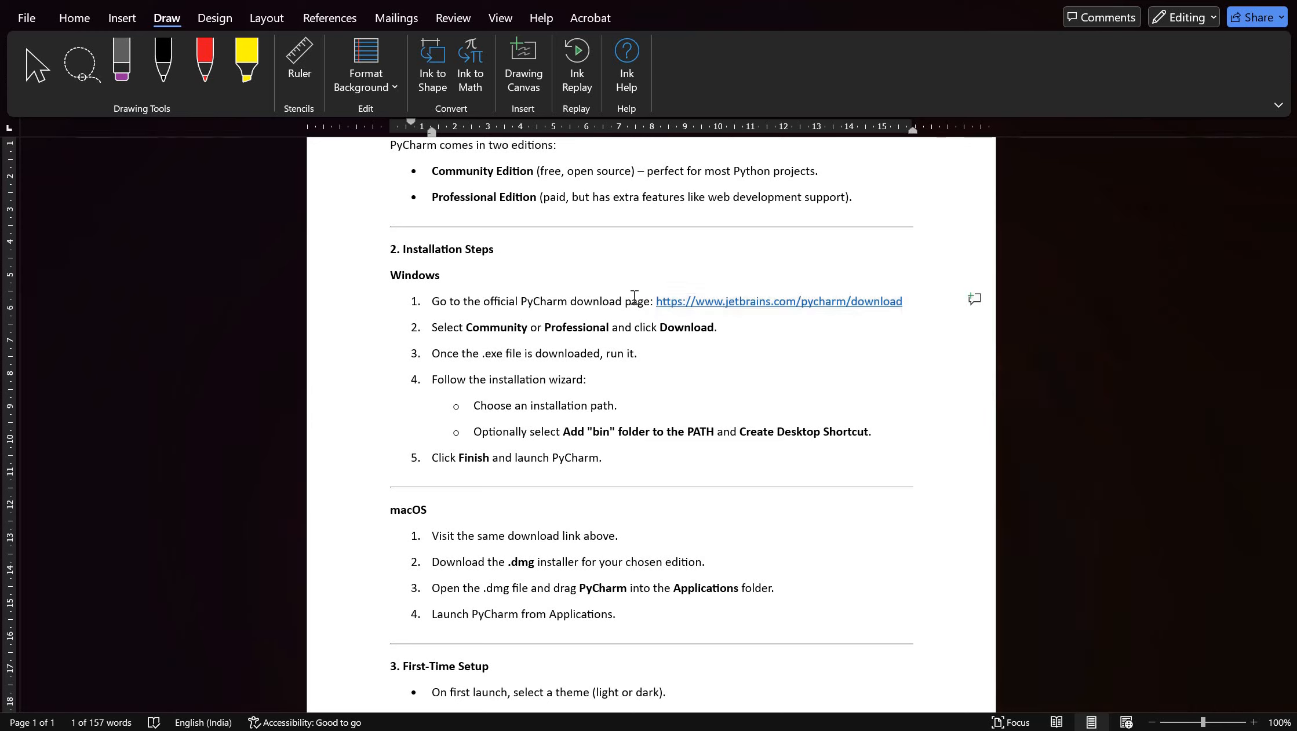
key(alt+Tab)
key(ctrl+t)
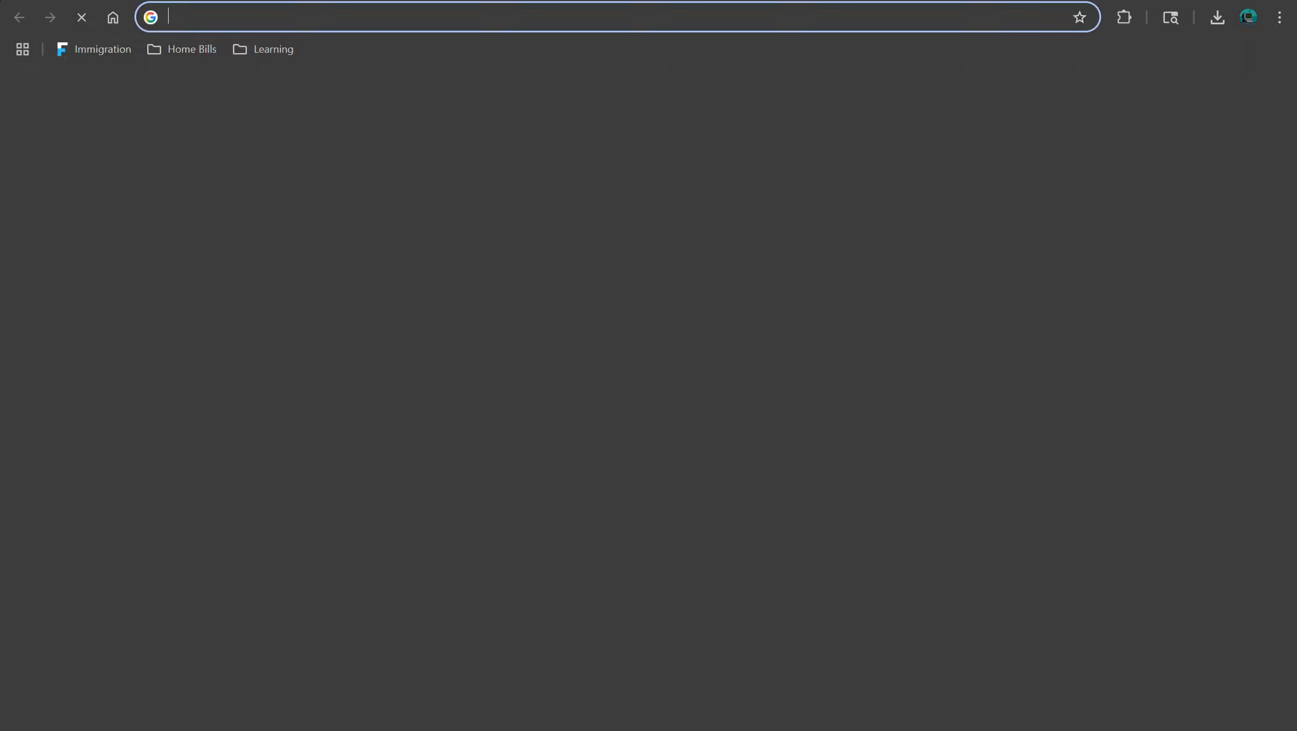
key(ctrl+v)
key(Return)
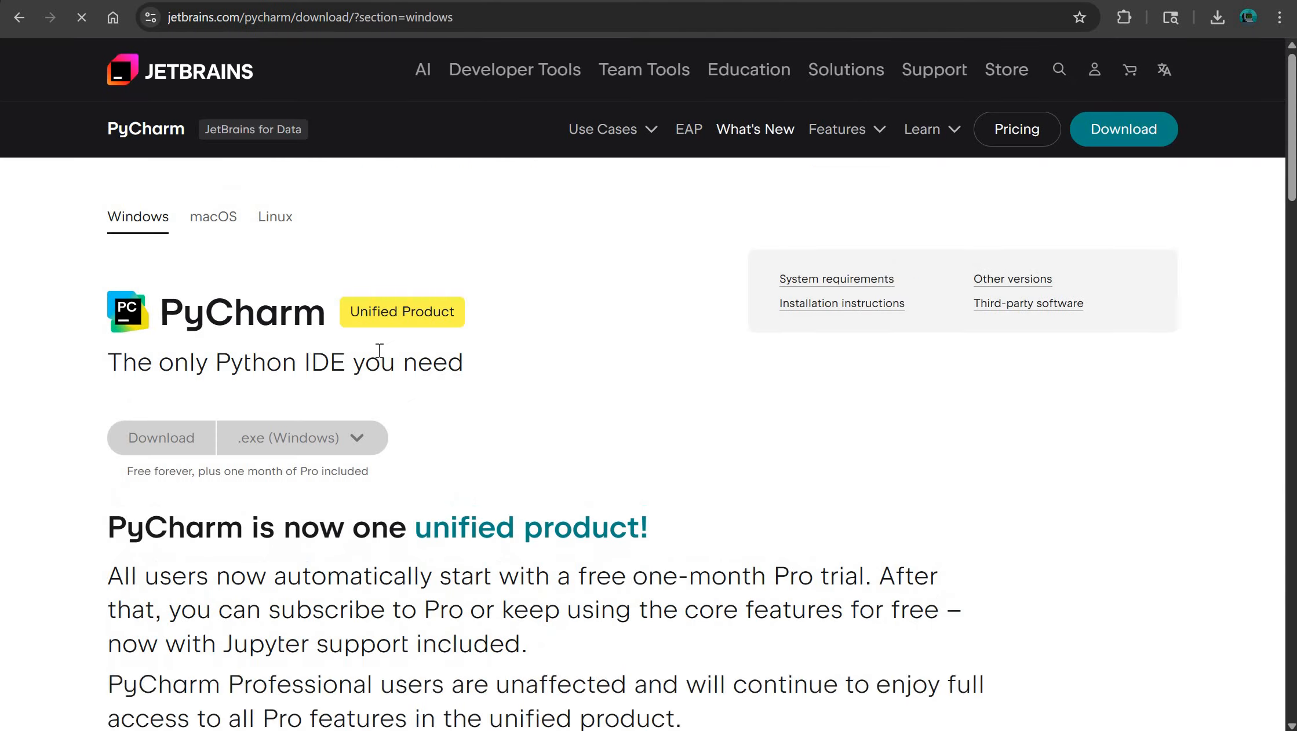
- Examine the PyCharm download page, including the Windows installer option, the free-use note, the unified product description and the FAQ
scroll(54, 309, down, 1)
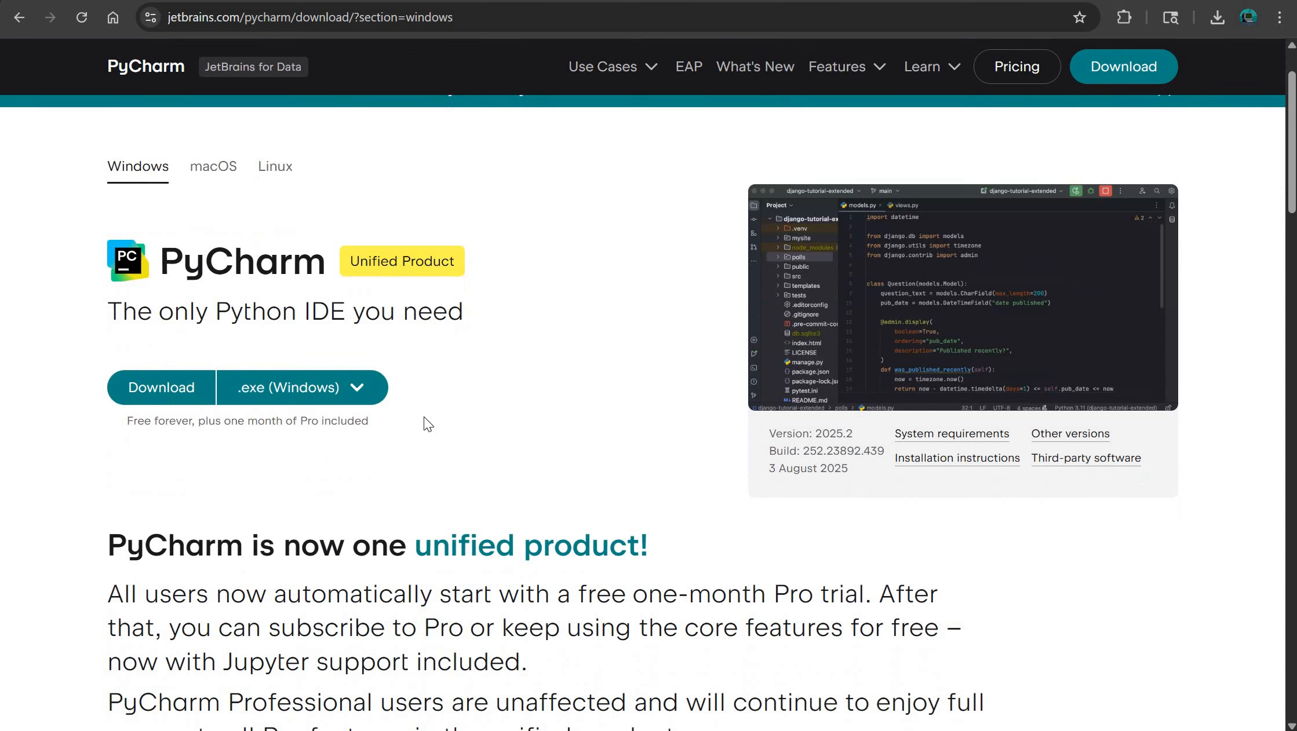
click(285, 402)
click(228, 433)
drag(200, 422, 428, 423)
scroll(382, 427, down, 10)
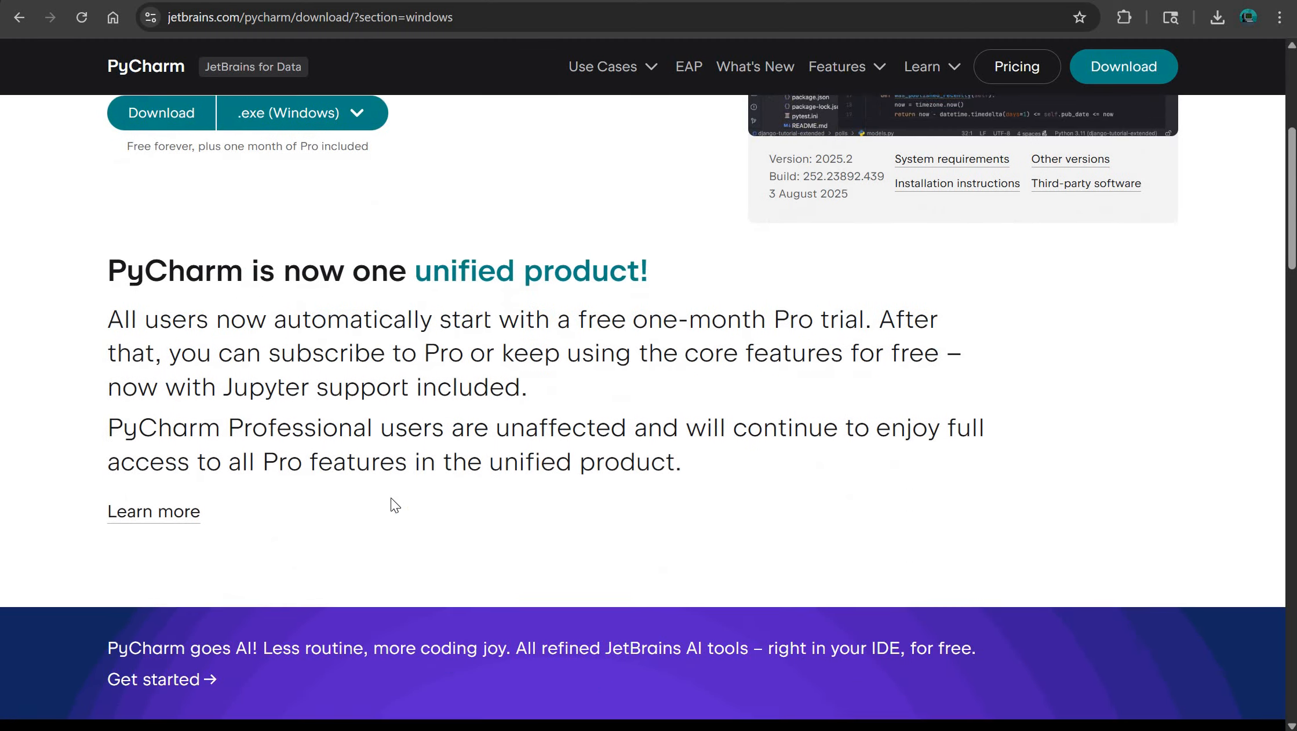
scroll(570, 328, down, 7)
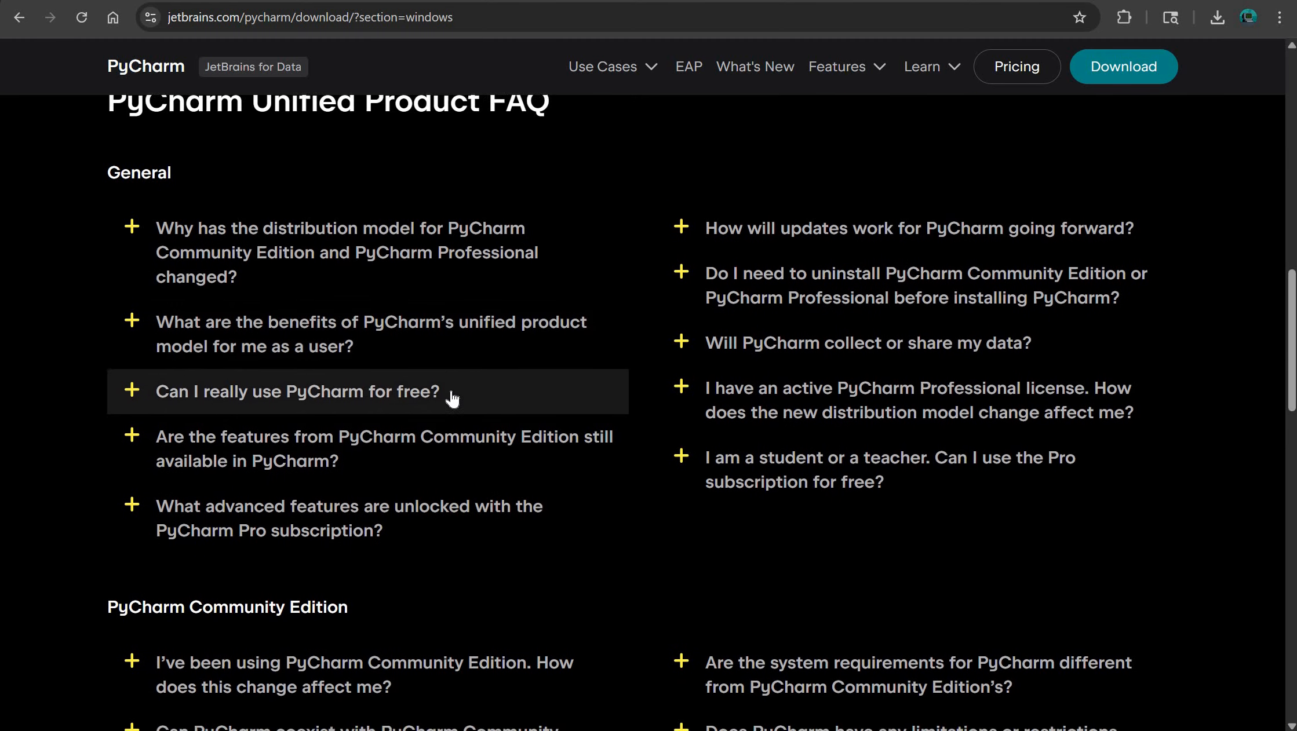
scroll(751, 413, up, 20)
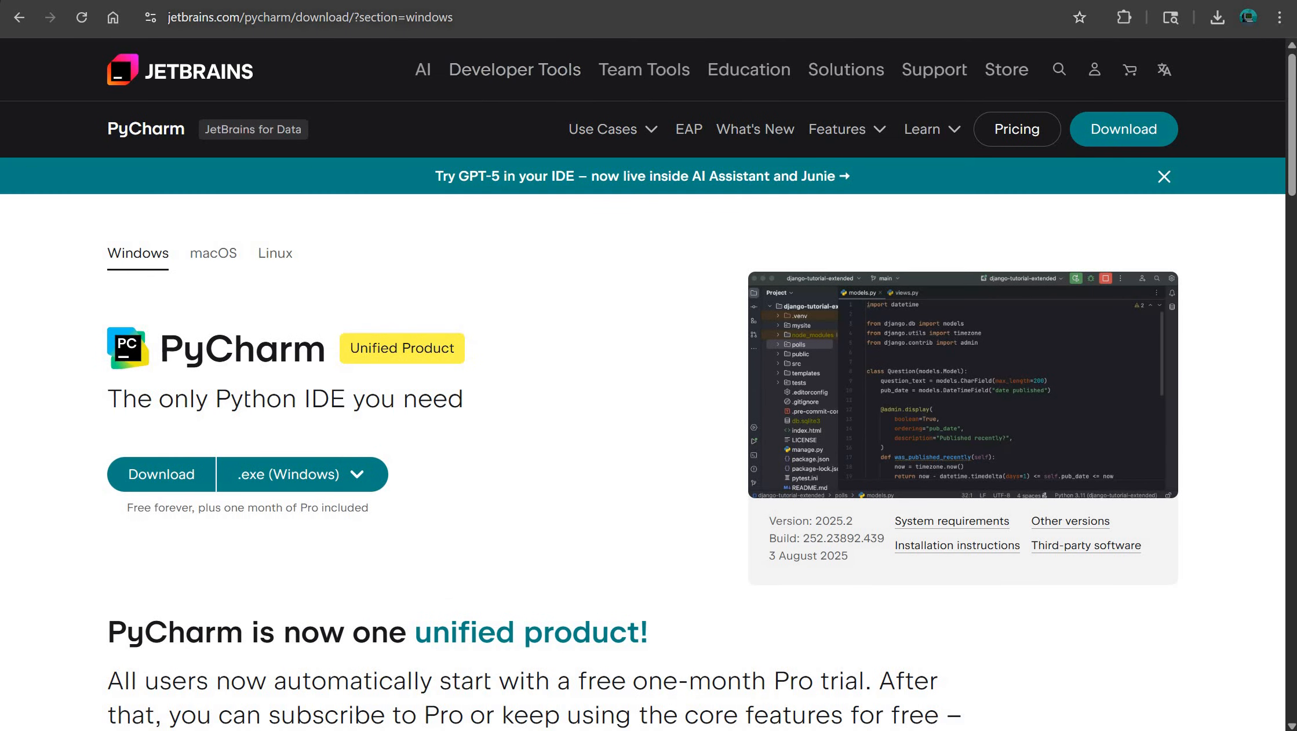
- Switch to the PyCharm installation guide page and read down to the section on installing with the Toolbox App
click(534, 2)
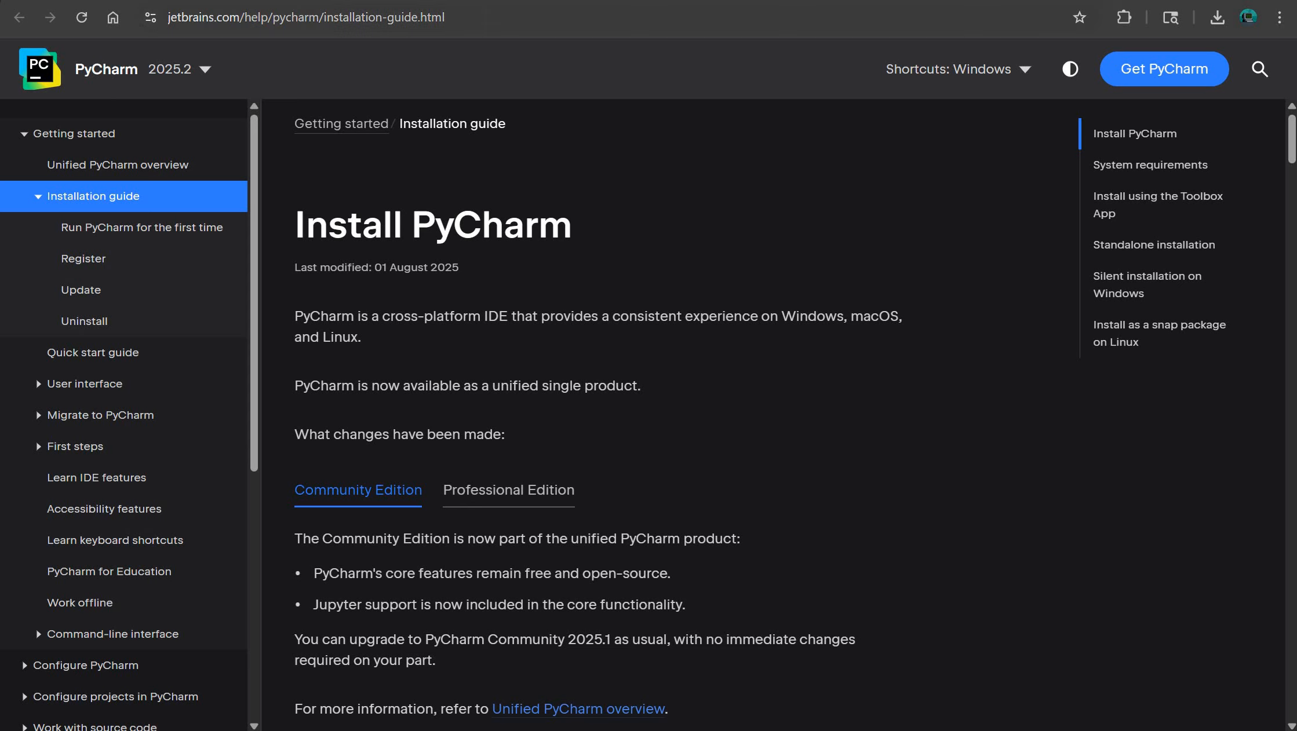
click(464, 18)
click(646, 231)
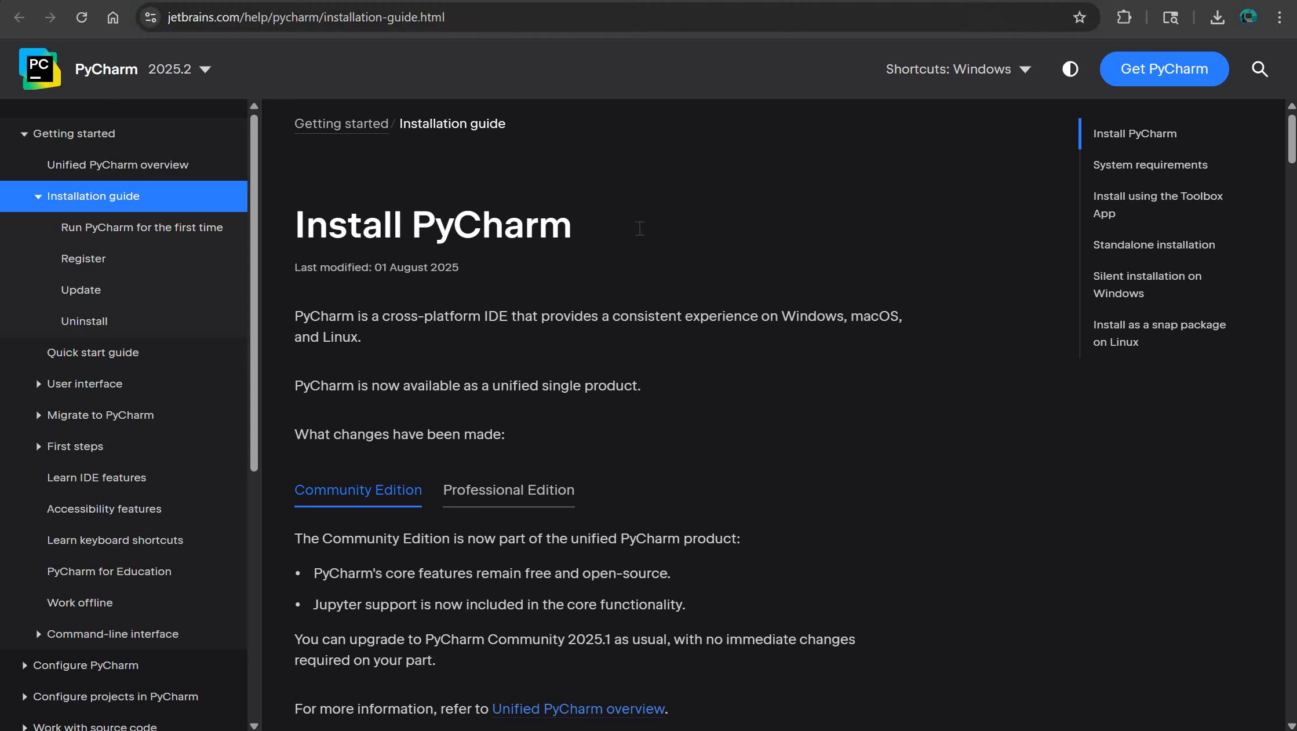
scroll(643, 233, down, 20)
scroll(638, 235, down, 10)
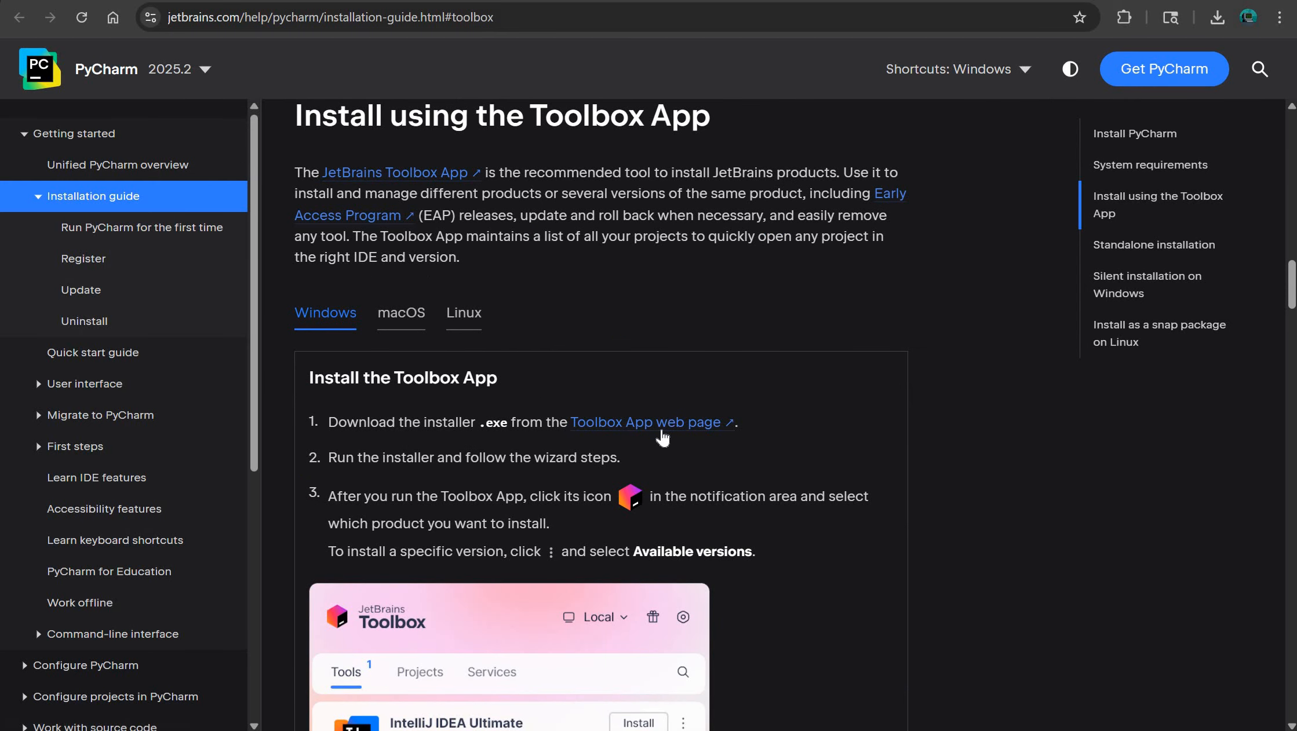
- Read the Toolbox App section of the installation guide, including the installer steps and the tool lists in the Toolbox illustrations
scroll(424, 309, down, 3)
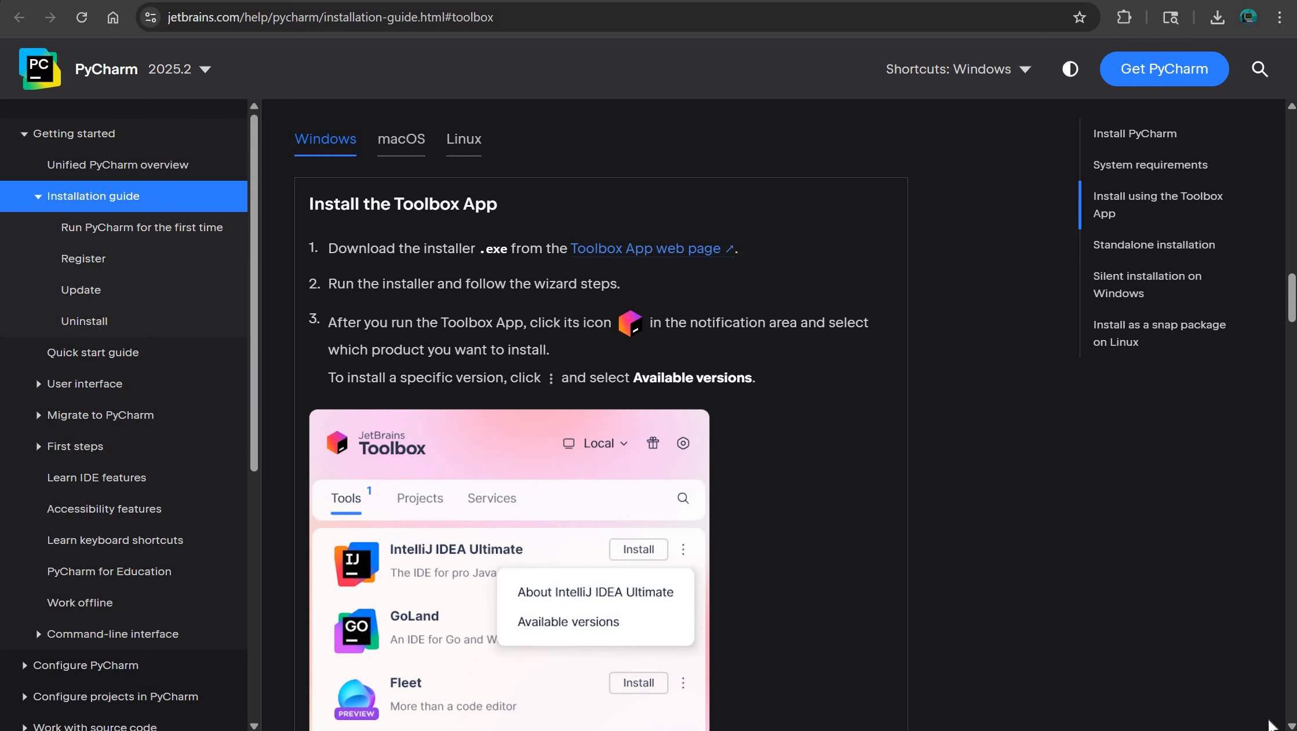
scroll(493, 434, down, 3)
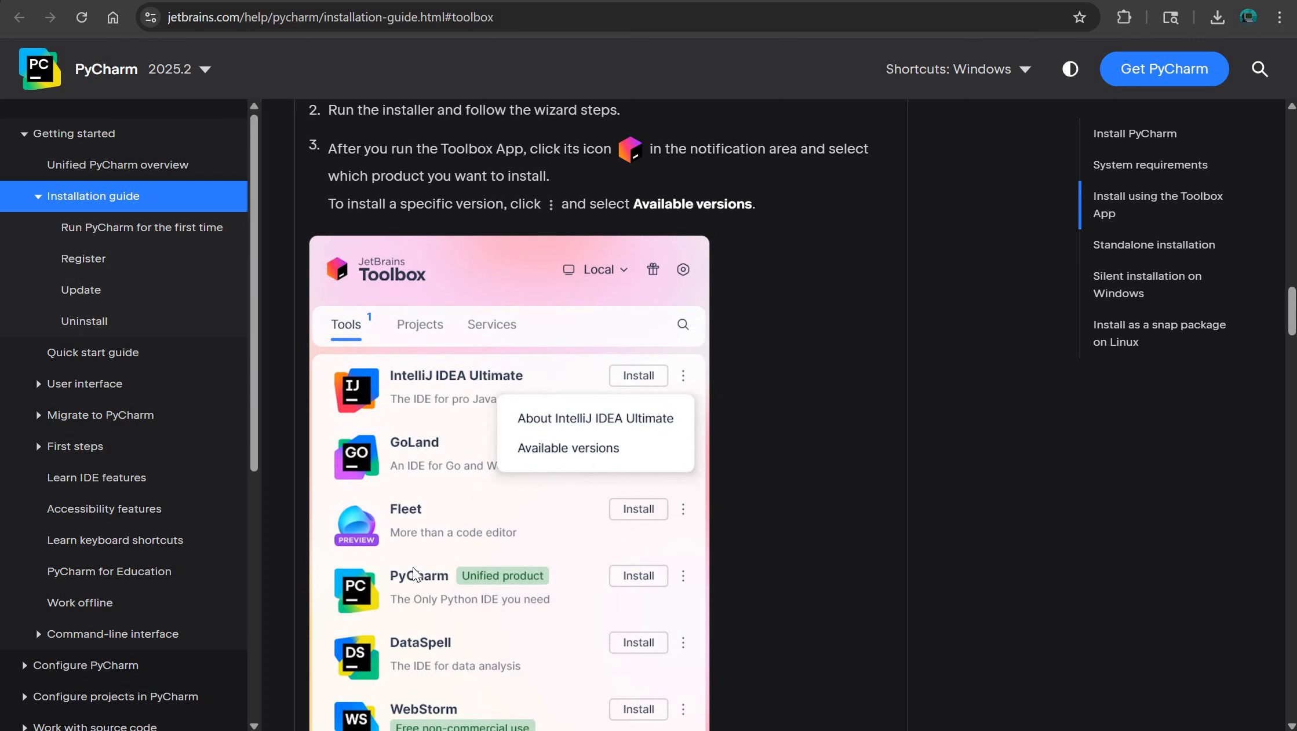
scroll(425, 566, down, 2)
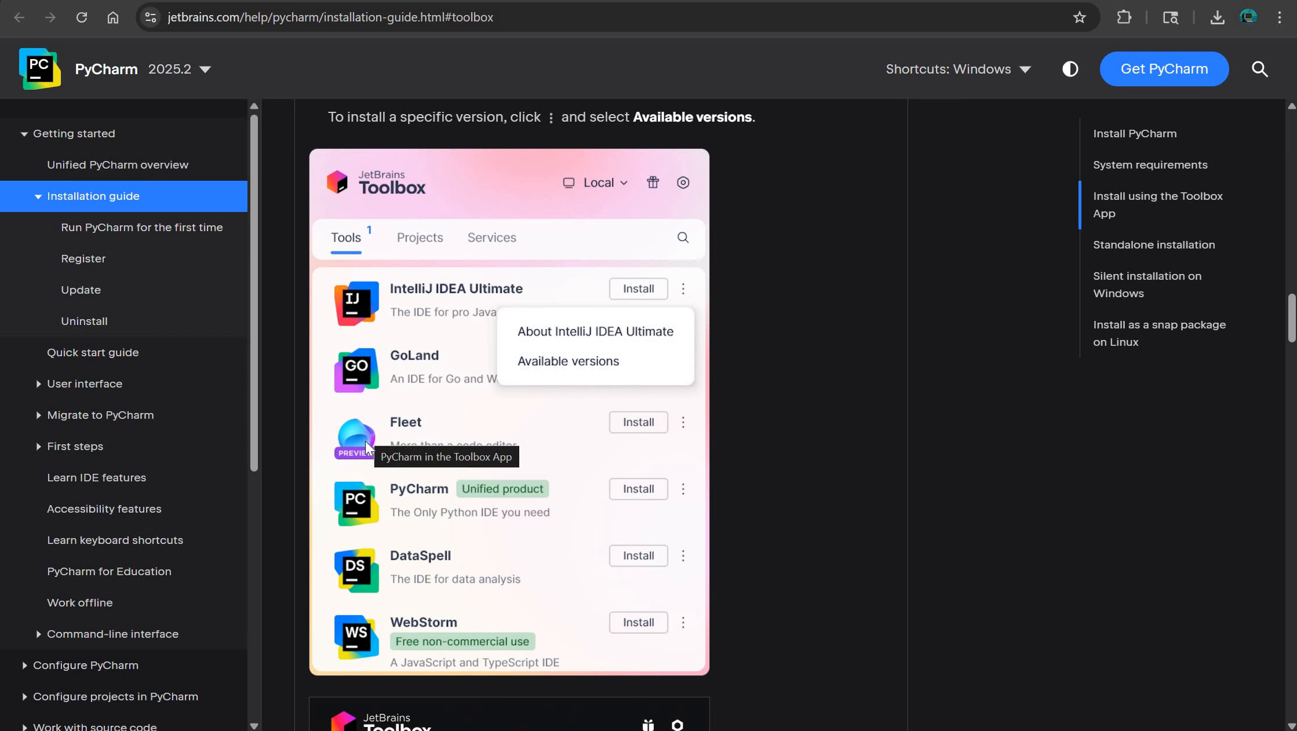
scroll(441, 429, down, 9)
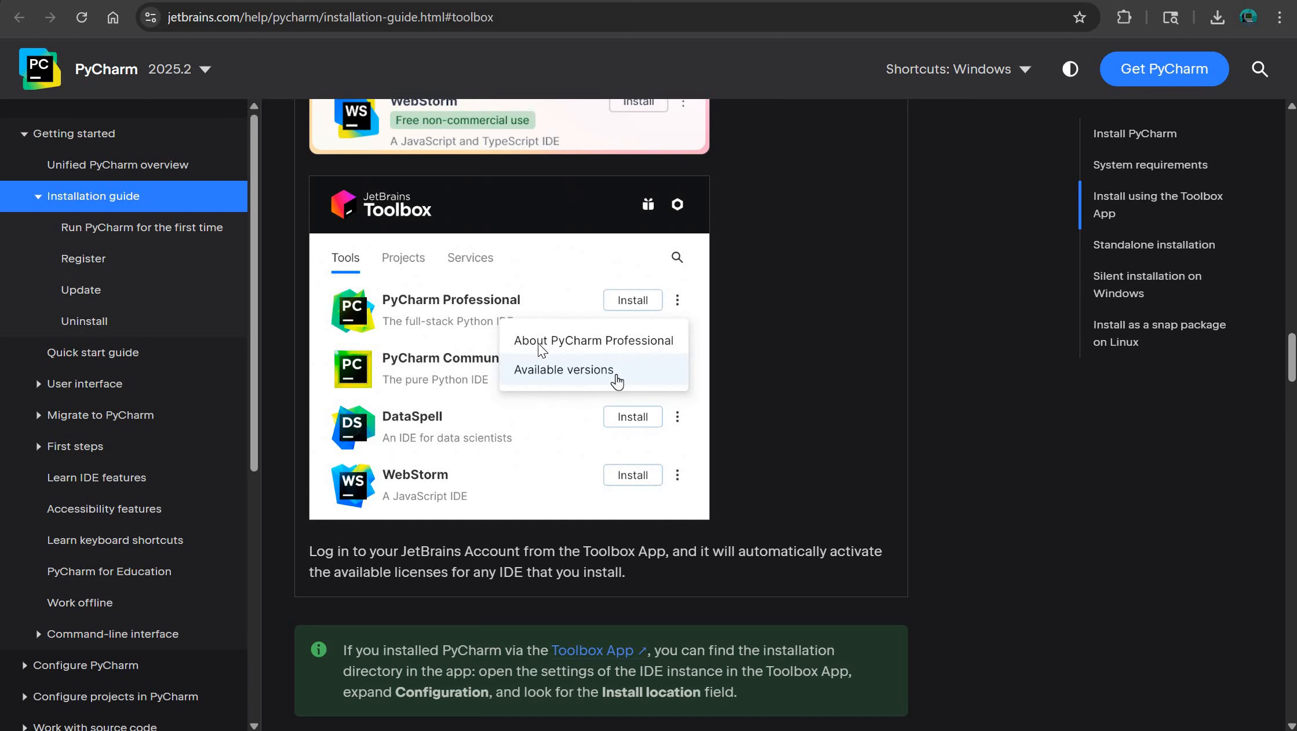
scroll(451, 587, up, 4)
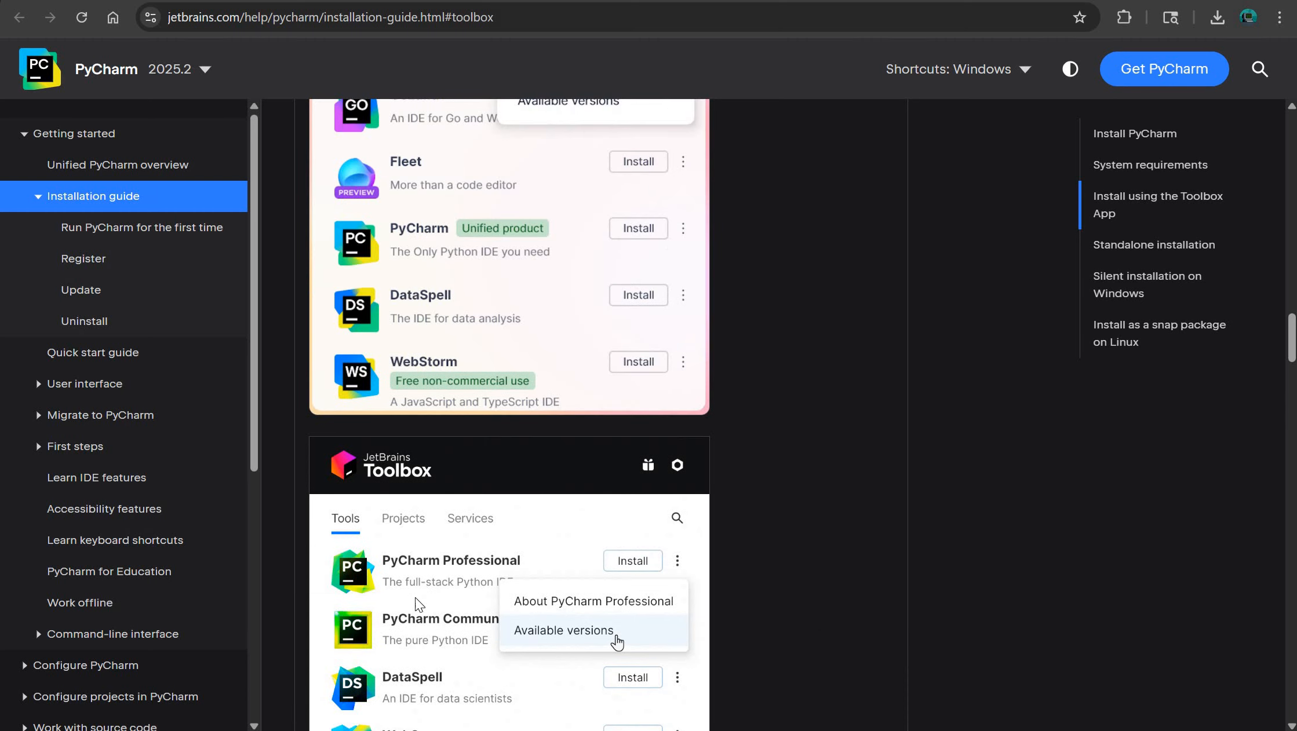
scroll(410, 577, down, 2)
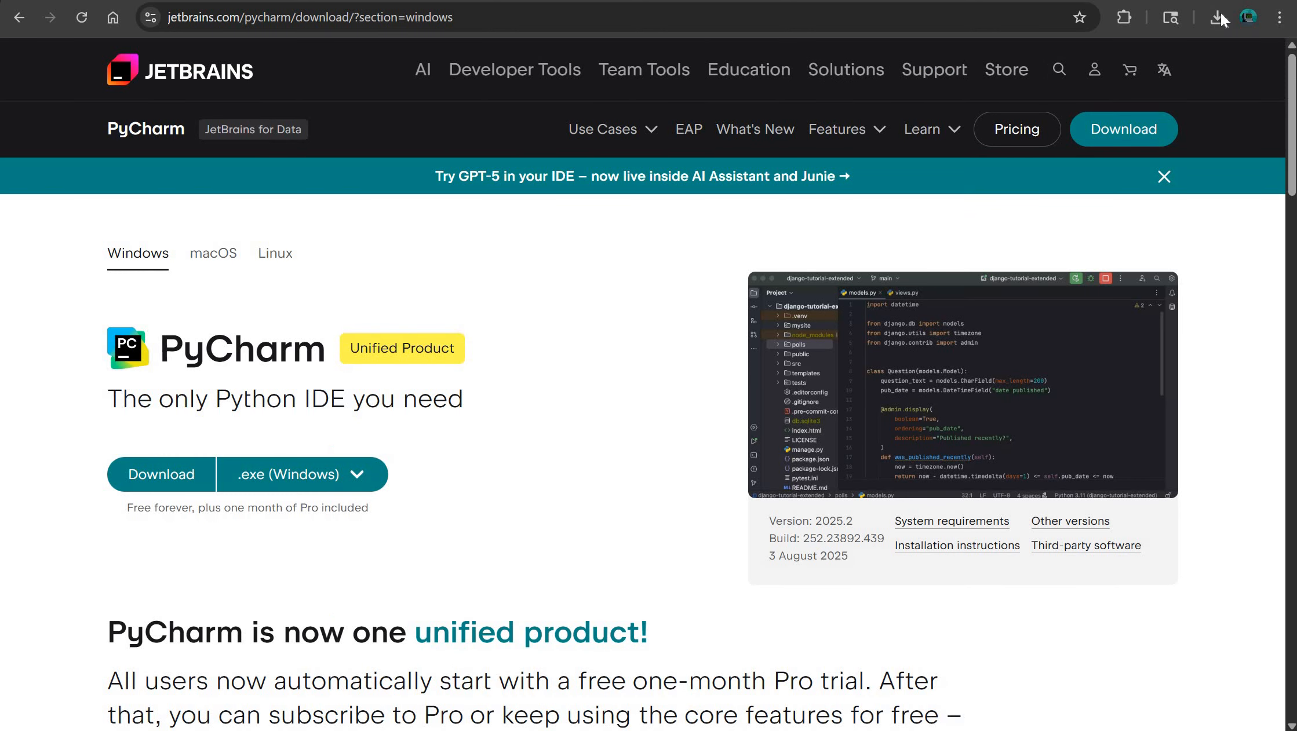
- Download the Windows .exe installer from the PyCharm download page, run PyCharm Setup and proceed to the install location choice
click(1218, 16)
click(630, 243)
click(161, 475)
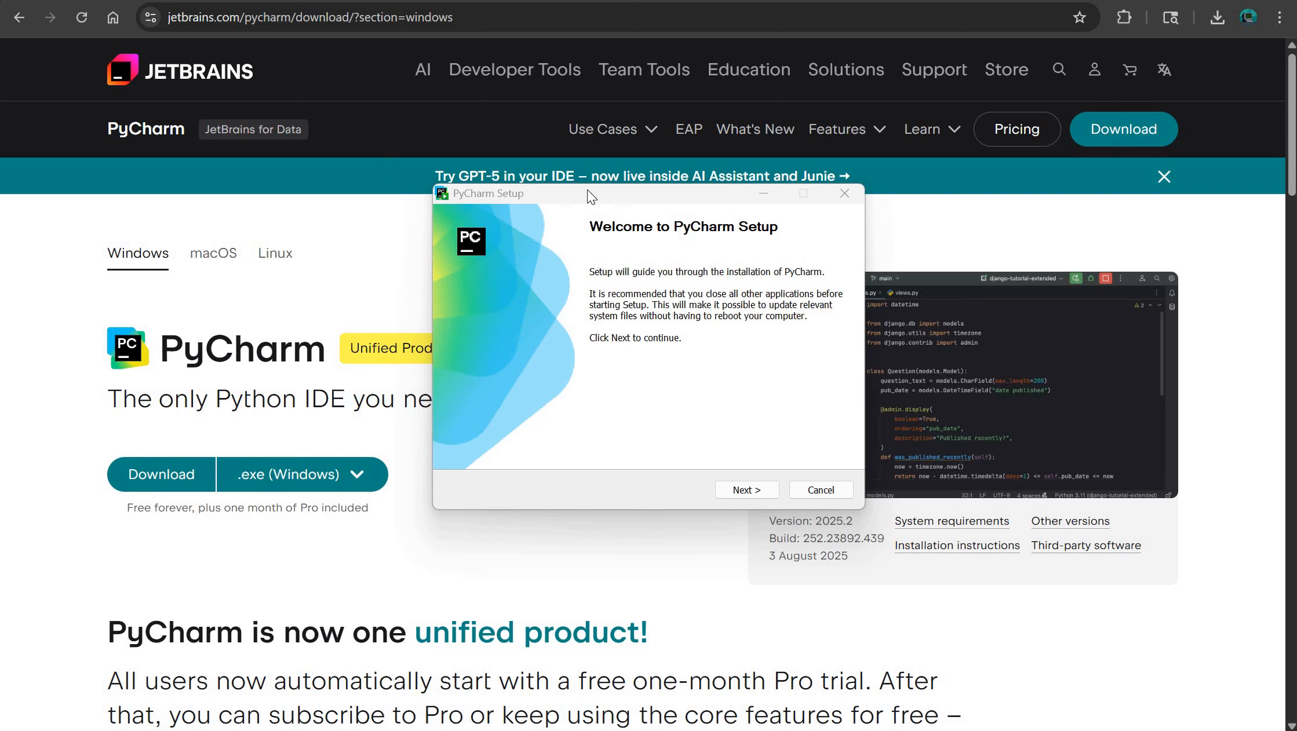
drag(586, 189, 582, 217)
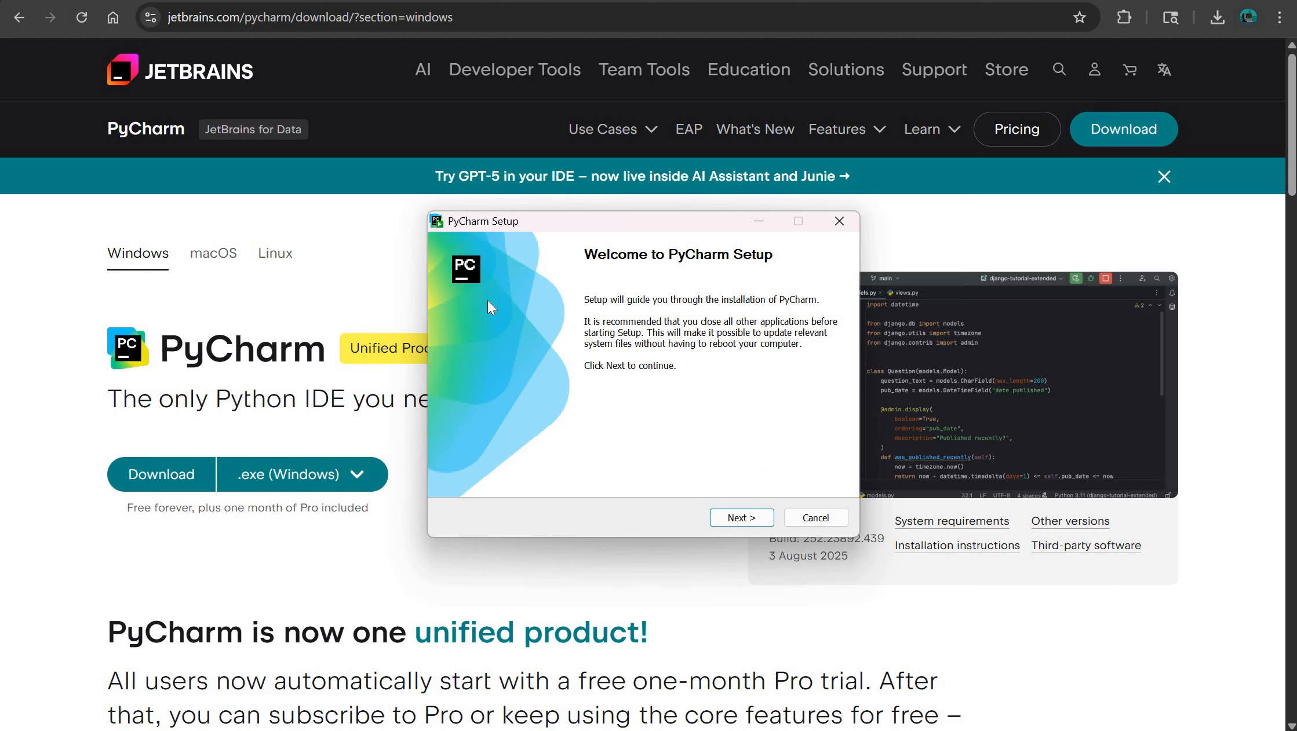
drag(517, 222, 510, 180)
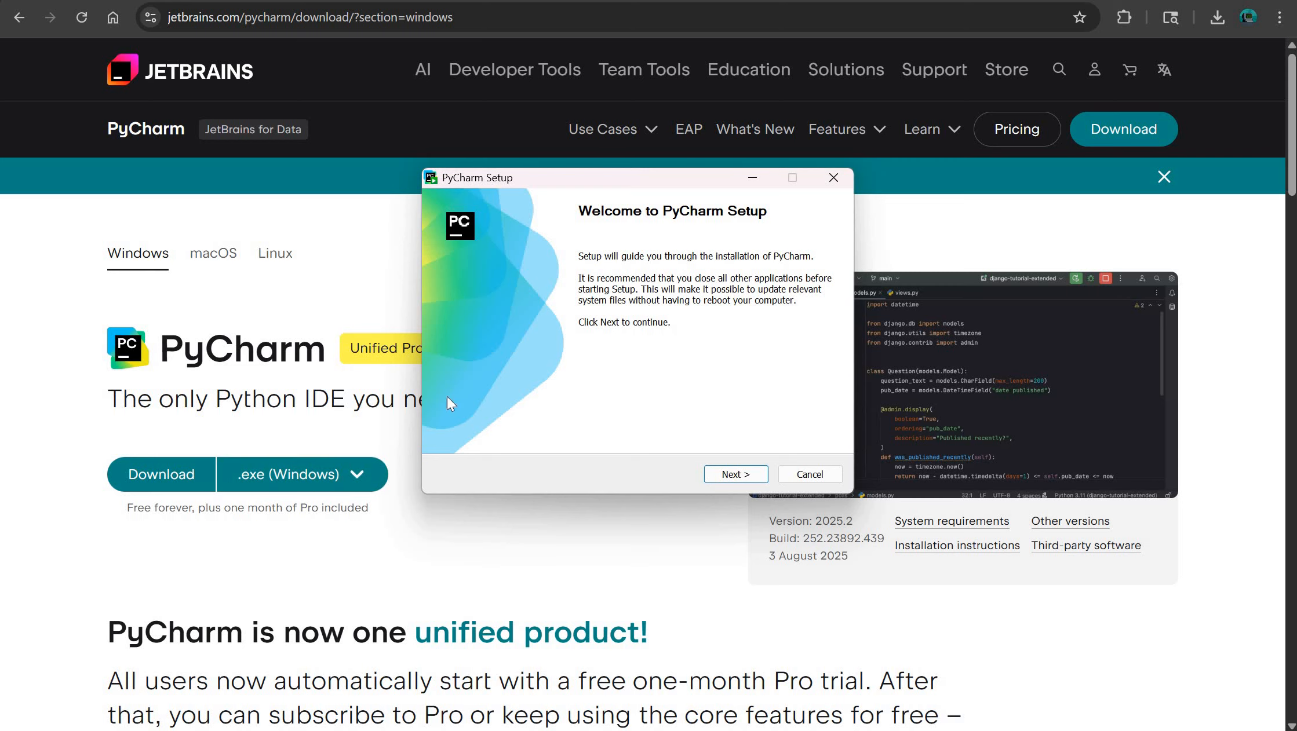
click(716, 477)
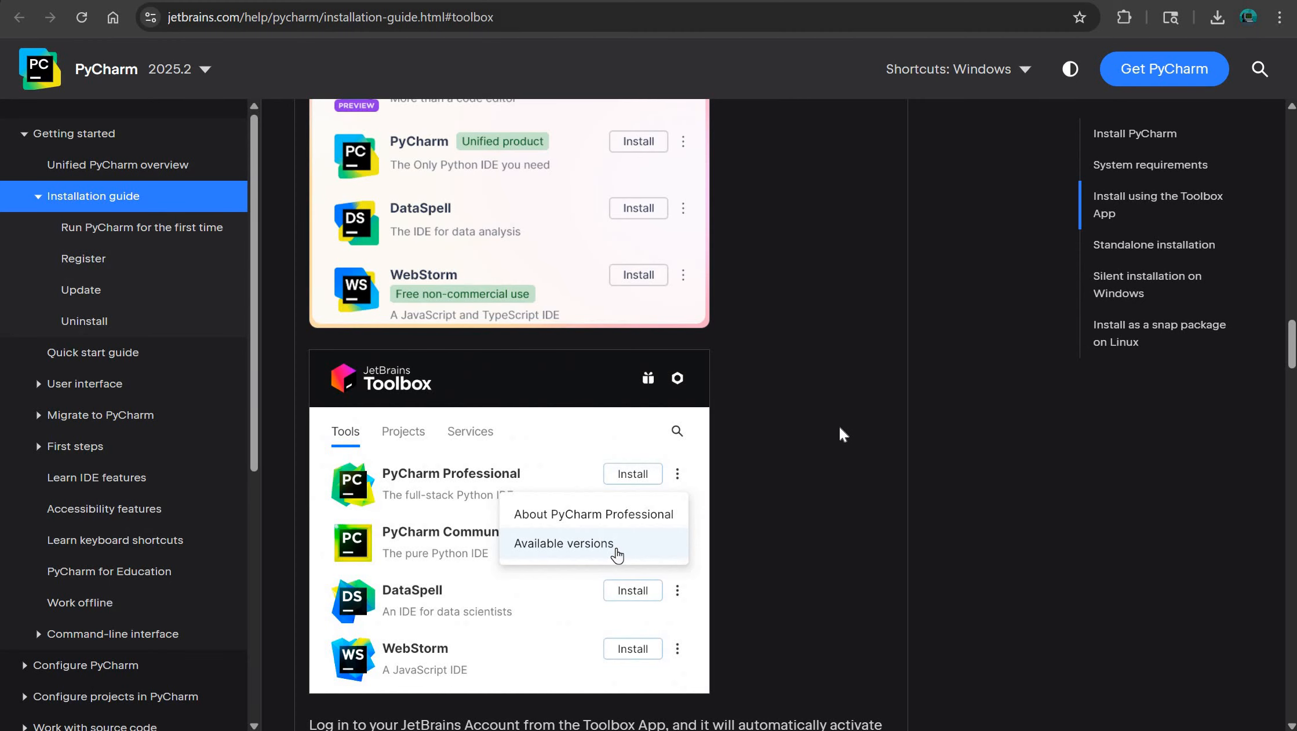
- Check the minimum disk space in the installation guide's System requirements table and return to PyCharm Setup
scroll(840, 428, up, 15)
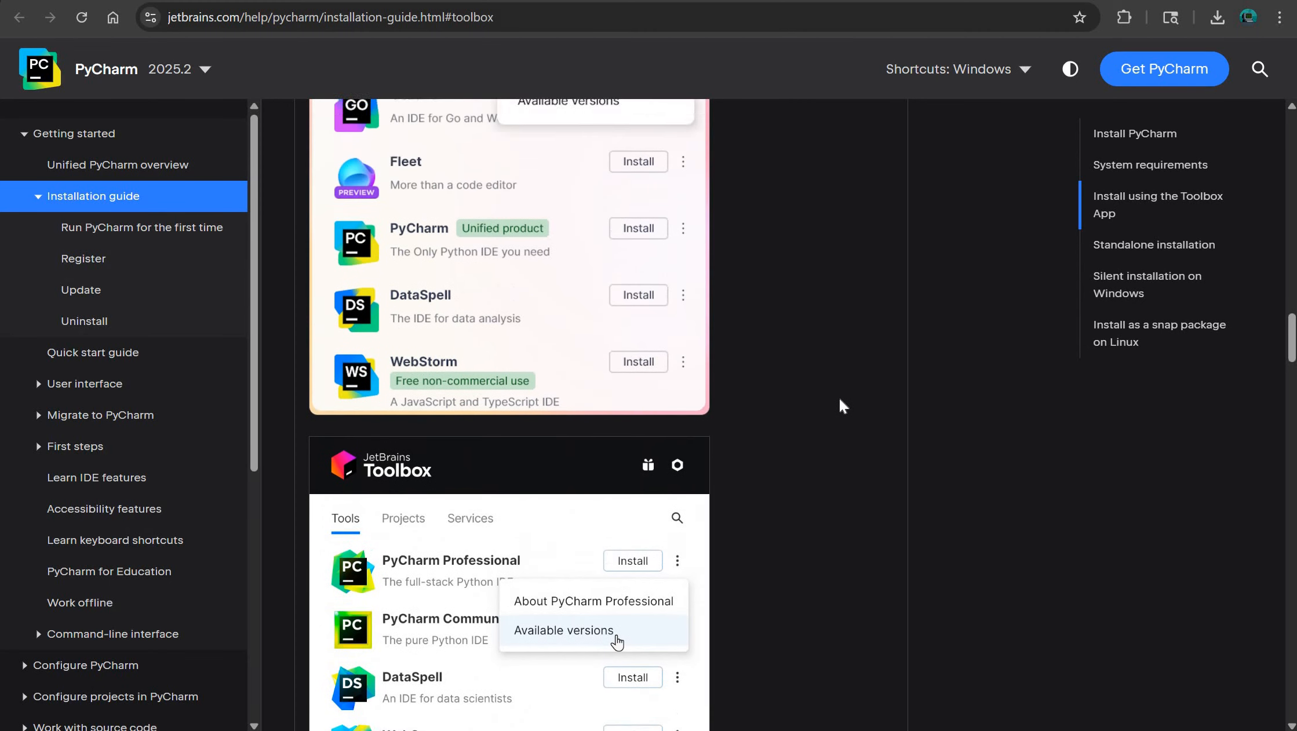
scroll(811, 405, up, 15)
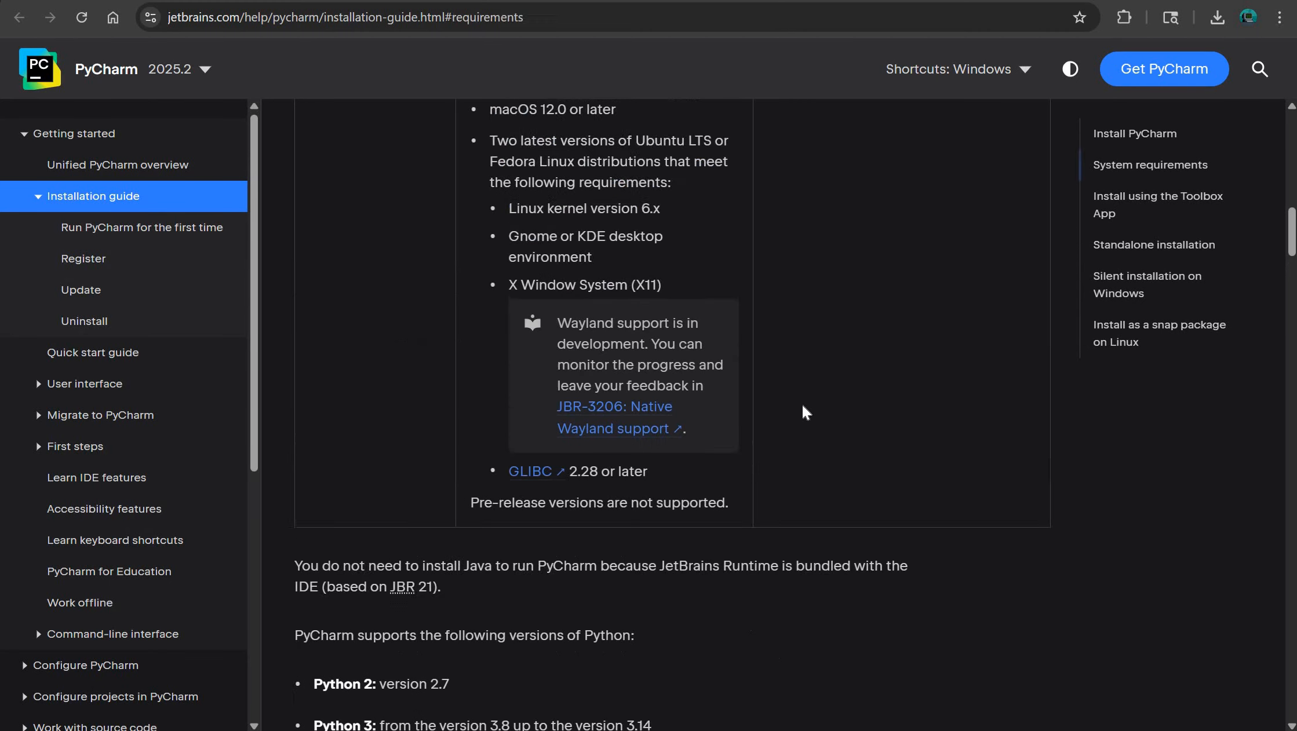
scroll(758, 400, down, 5)
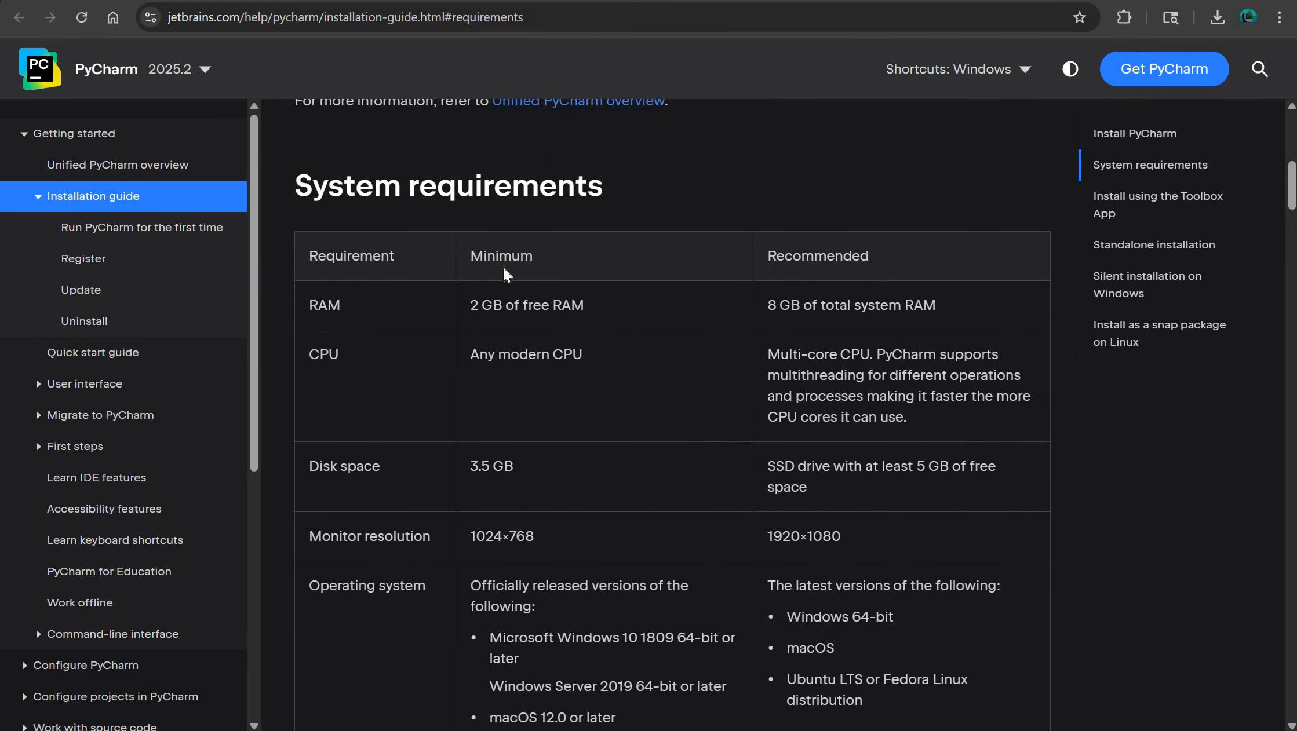
drag(502, 474, 470, 471)
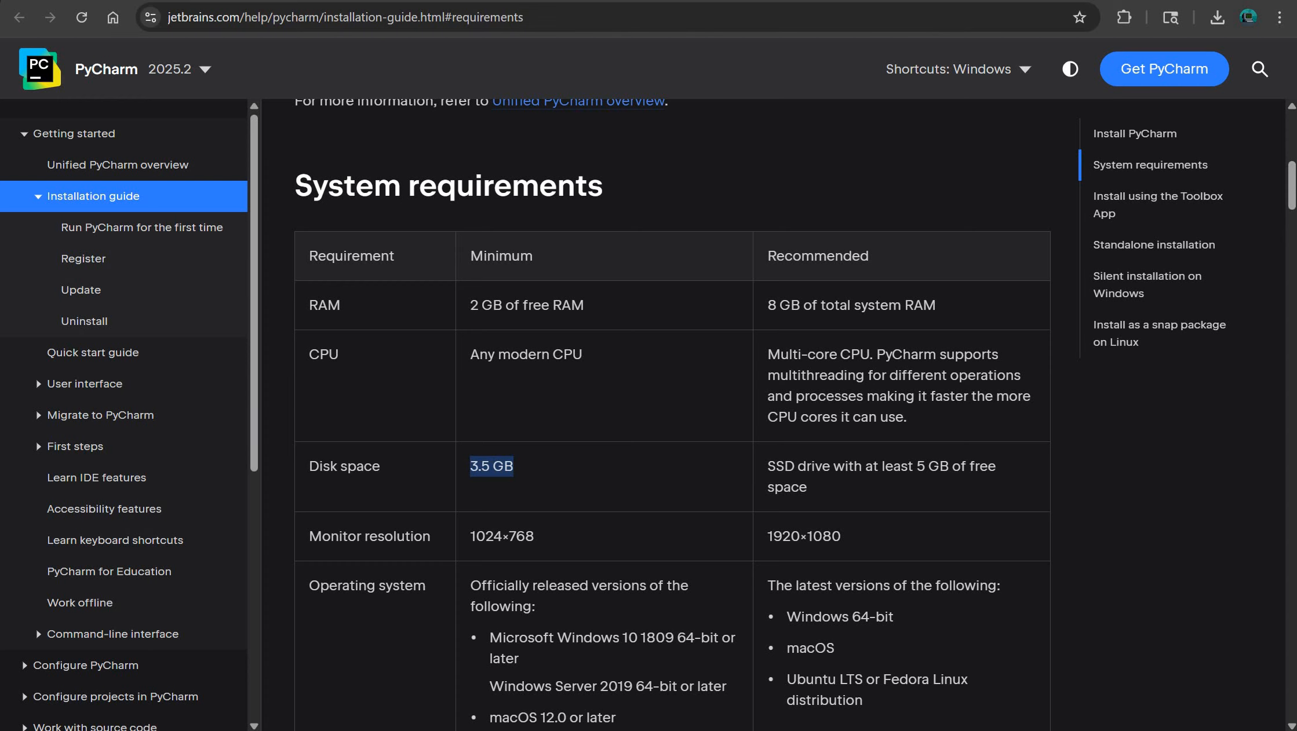
key(alt+Tab)
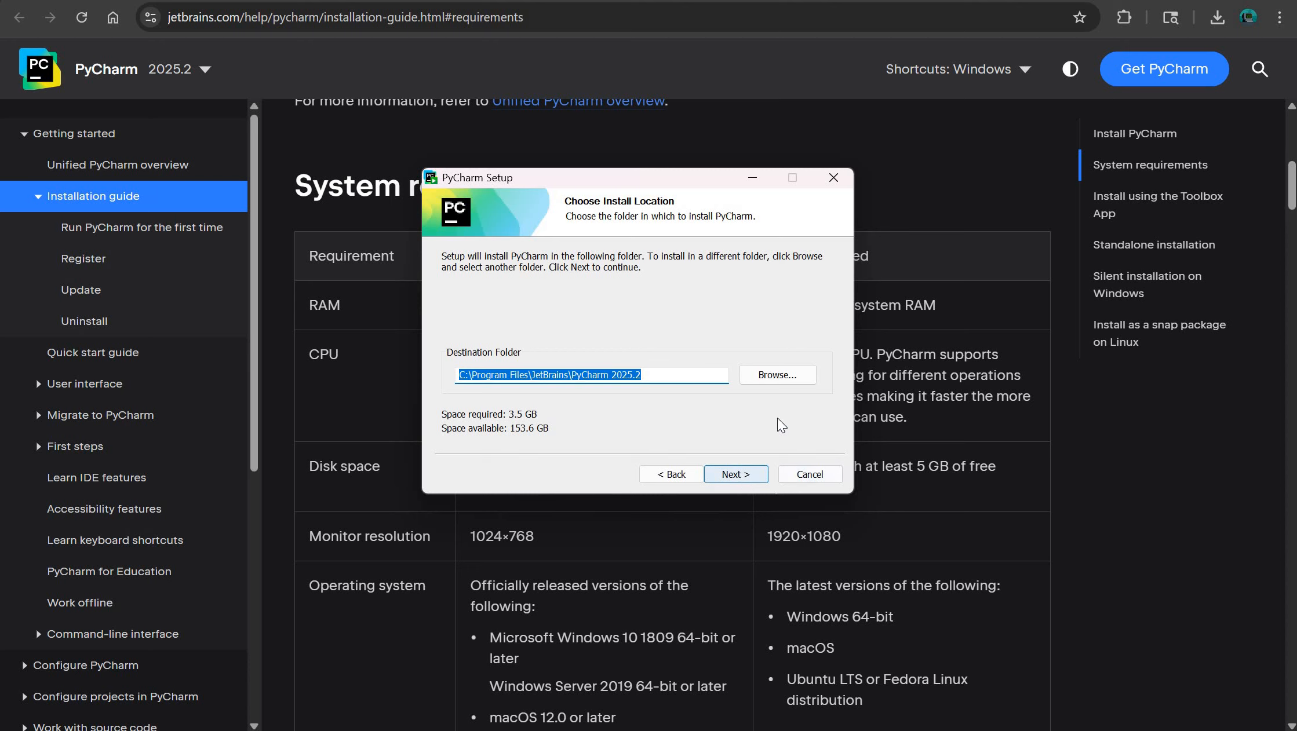
- Accept the default destination folder and enable the PyCharm desktop shortcut, adding the "bin" folder to the PATH, and the .py association
click(730, 477)
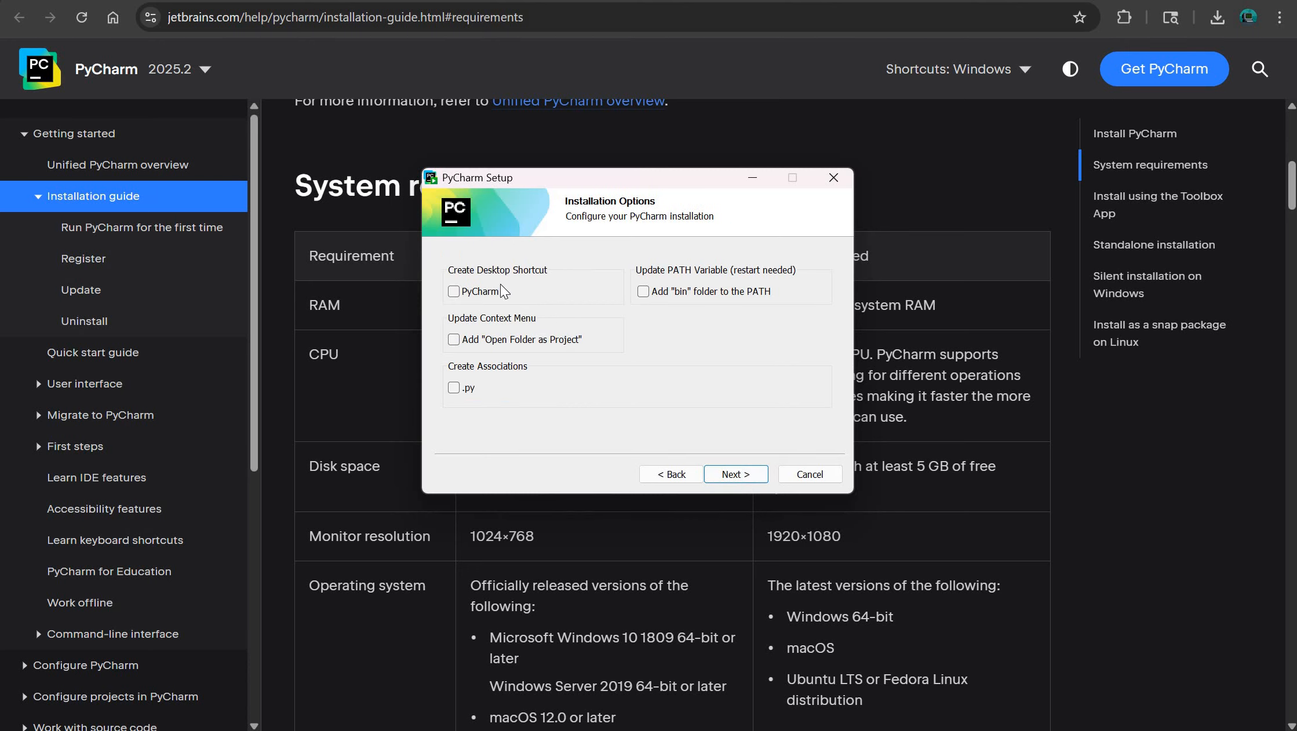
click(487, 293)
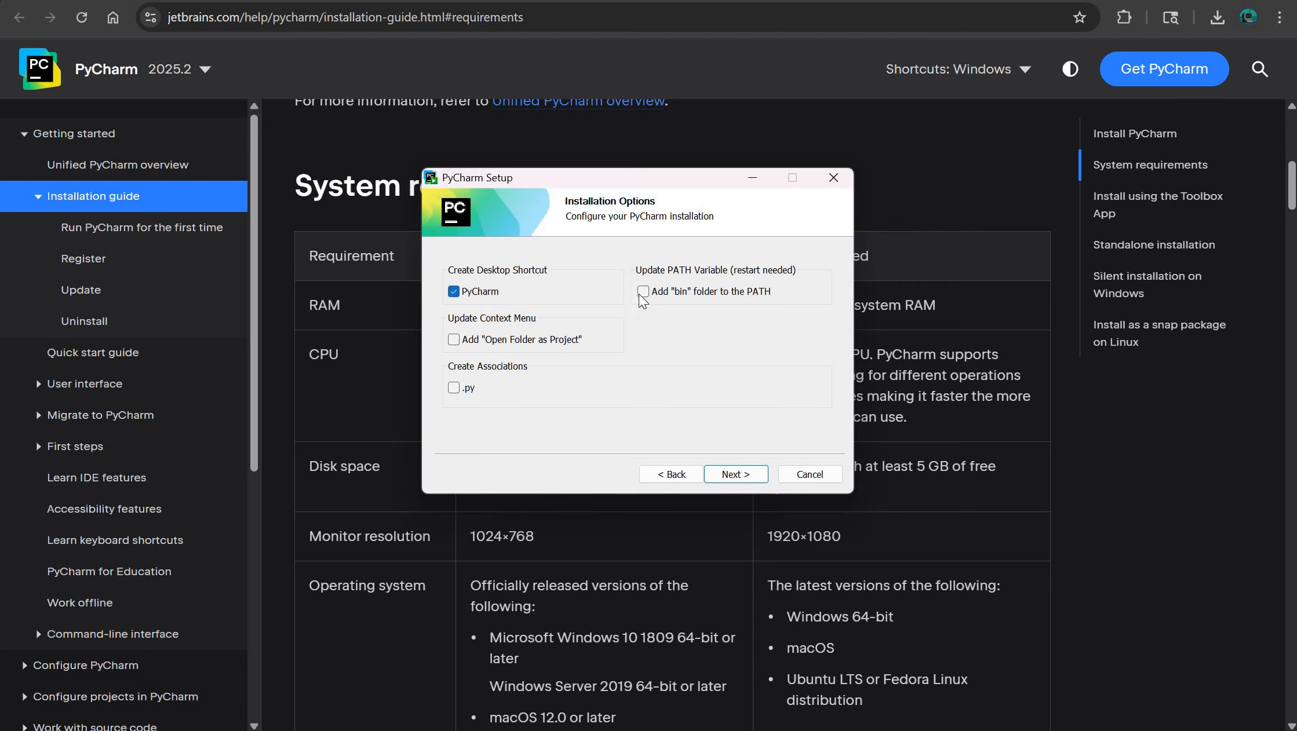
click(710, 294)
click(535, 340)
click(535, 341)
click(470, 390)
- Install PyCharm with the chosen options and finish setup with Run PyCharm enabled
click(731, 476)
click(731, 476)
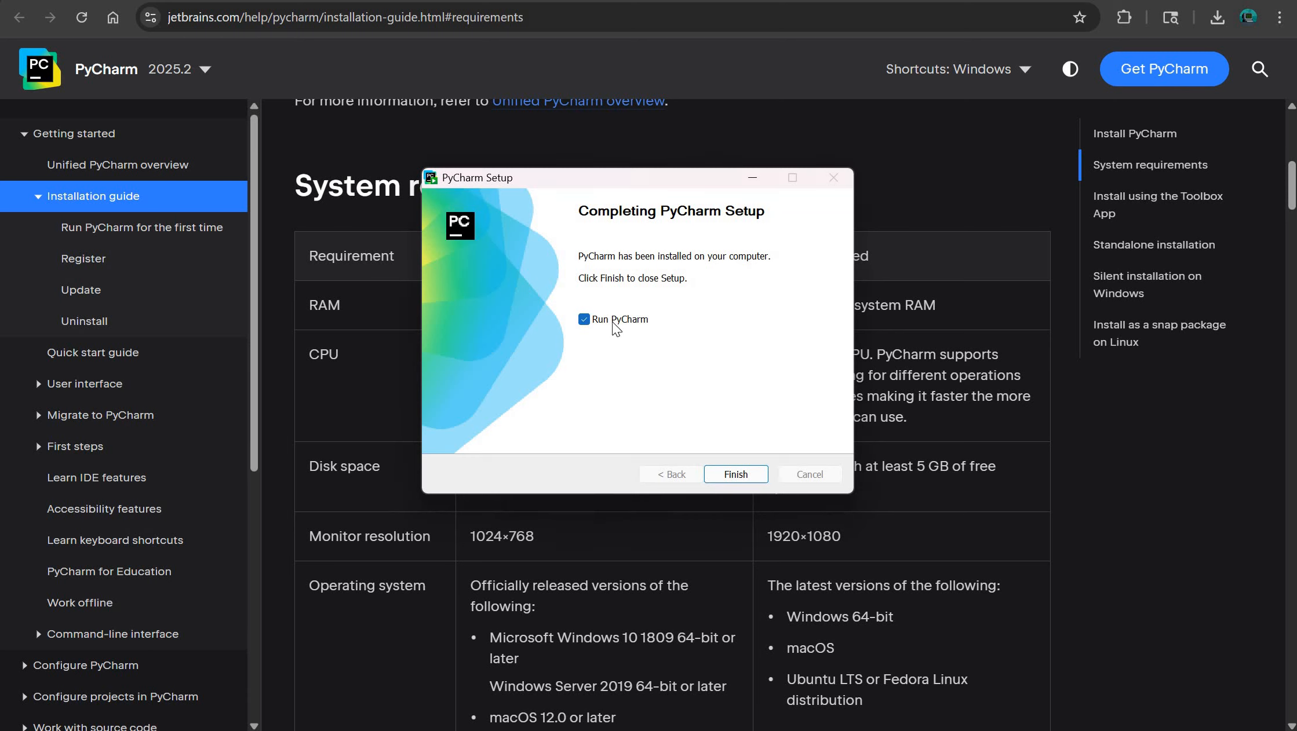
click(743, 473)
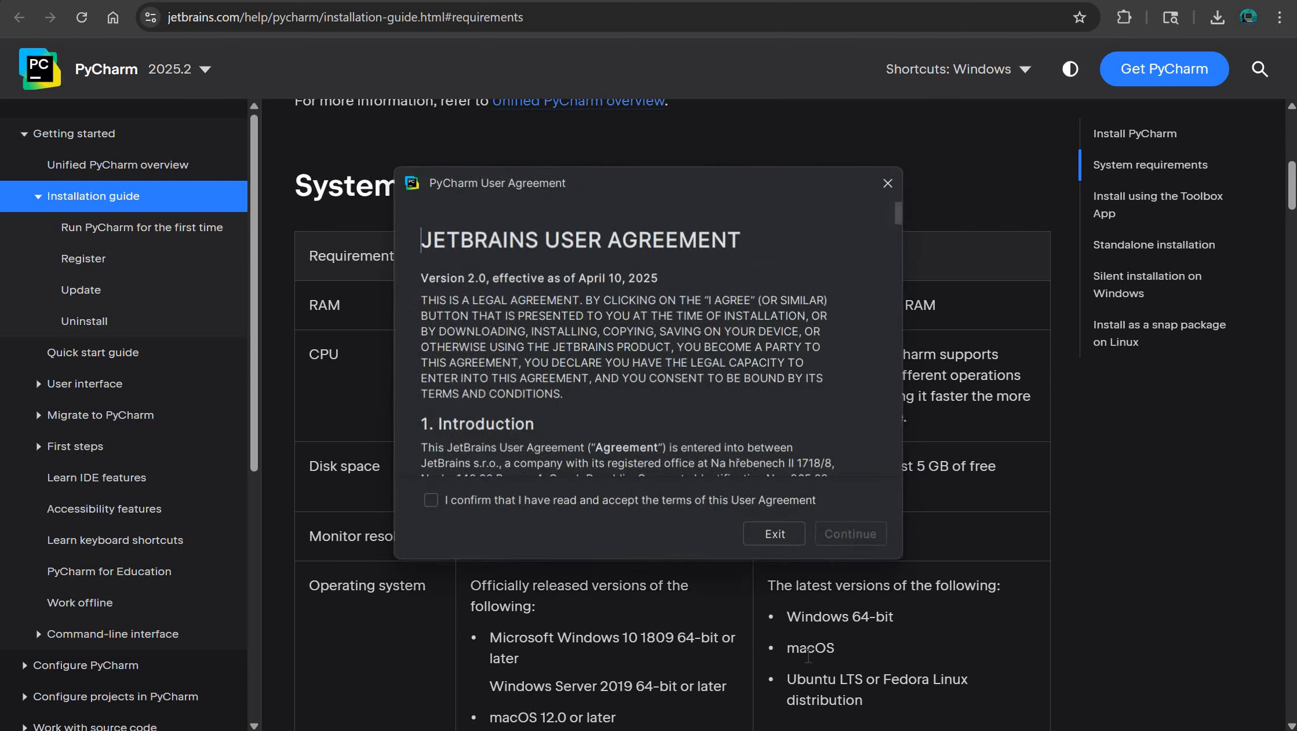
- Switch to the Word installation notes and review Windows steps 1 to 4, from the download page to following the wizard
key(alt+Tab)
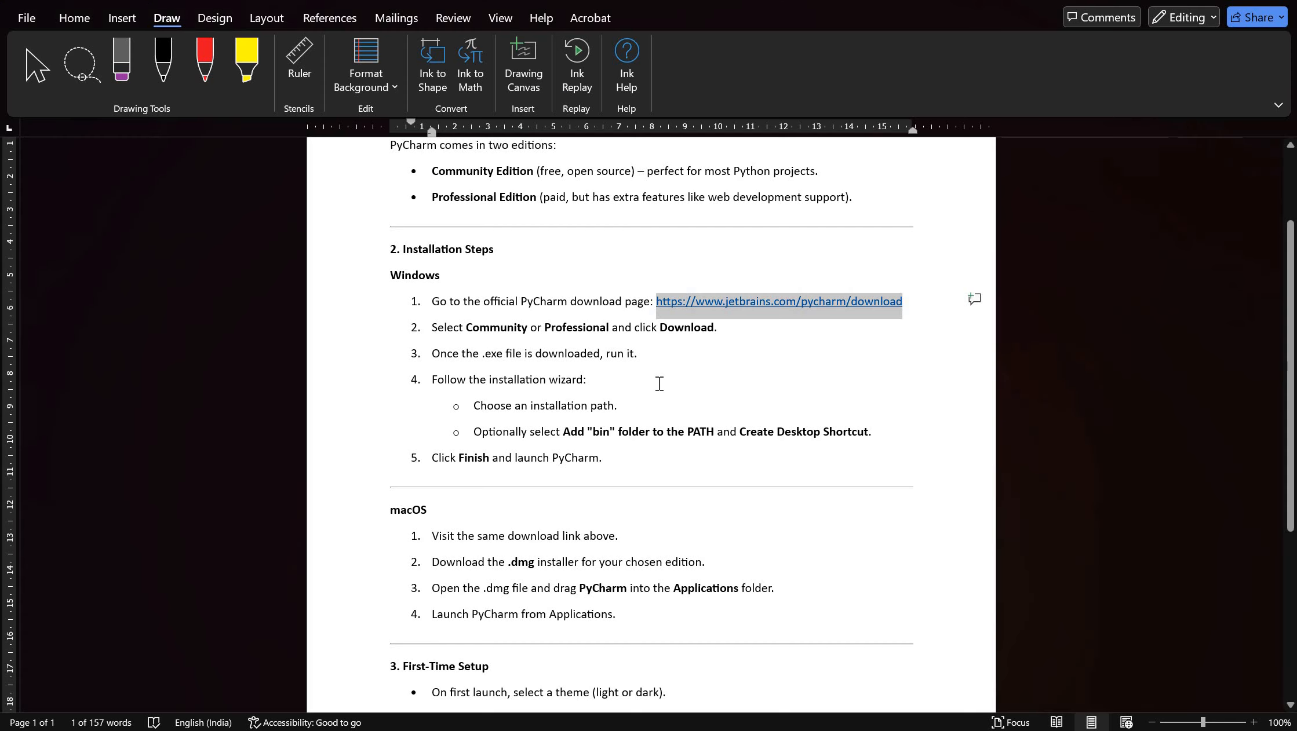
click(677, 375)
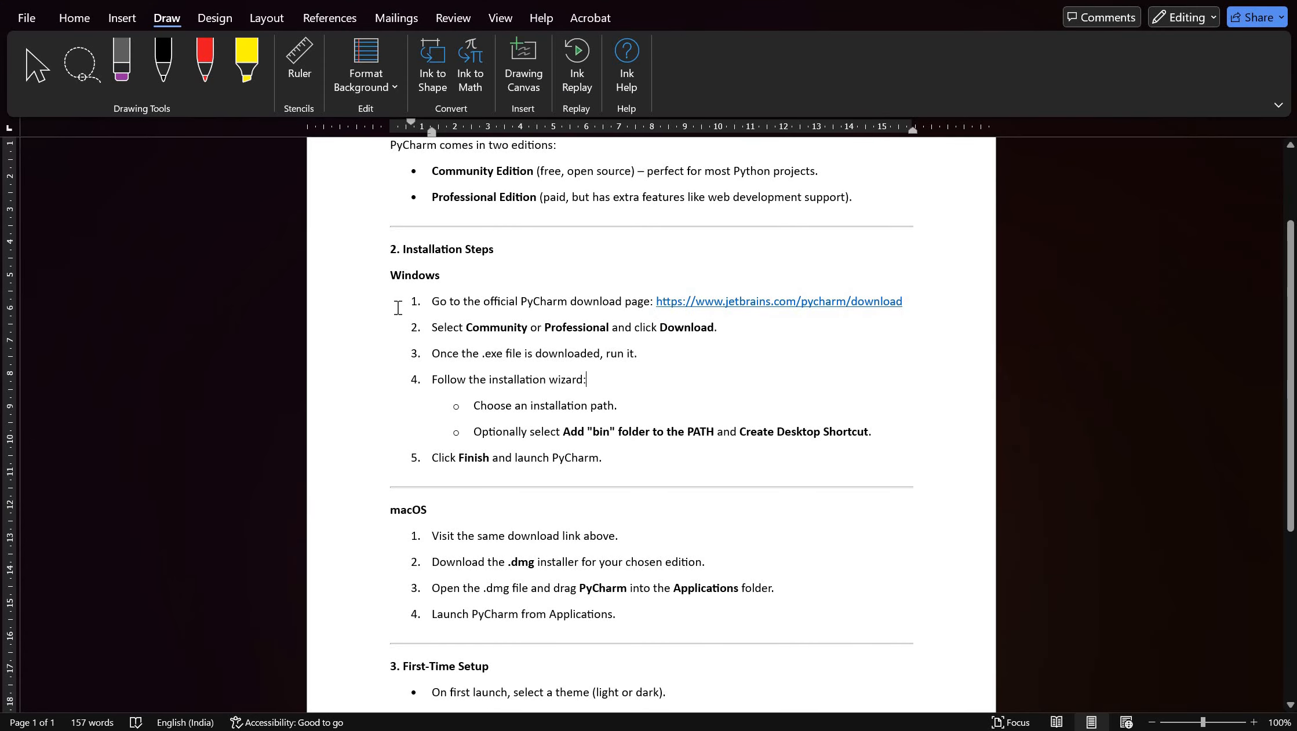
scroll(665, 307, up, 3)
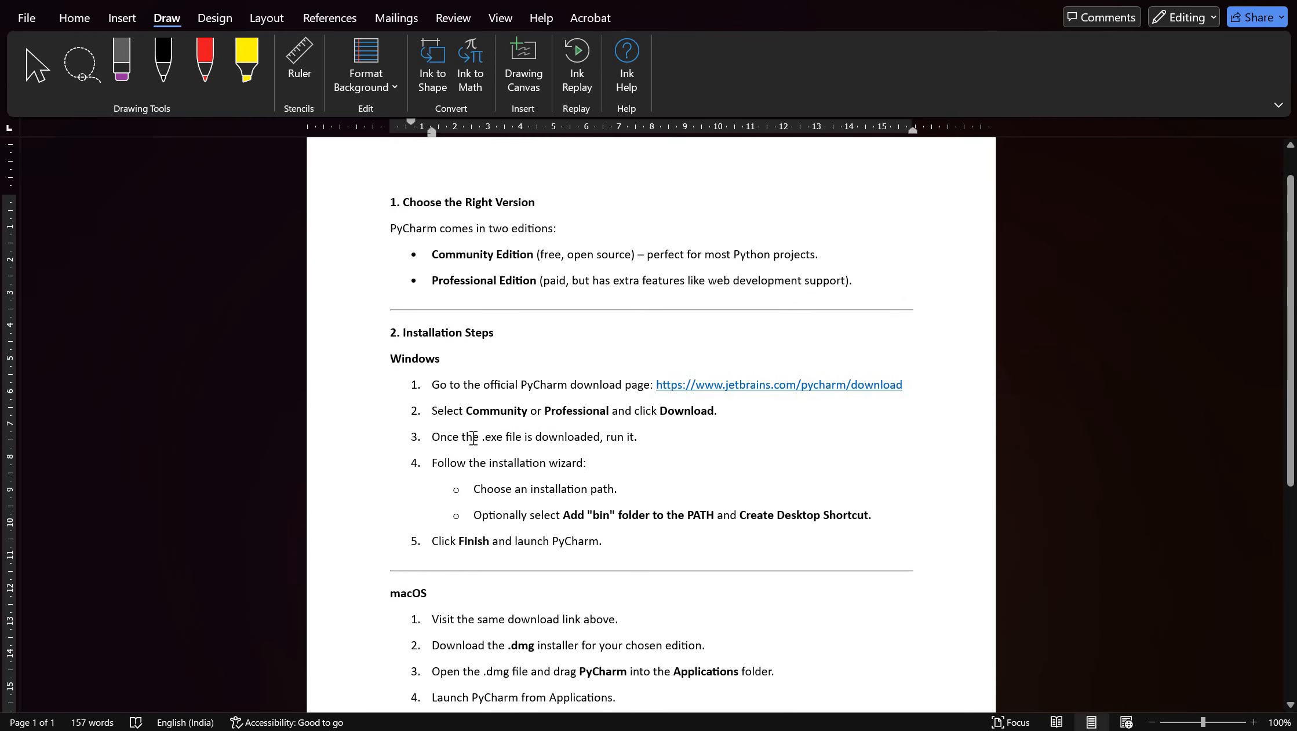
scroll(434, 437, down, 3)
drag(435, 301, 892, 297)
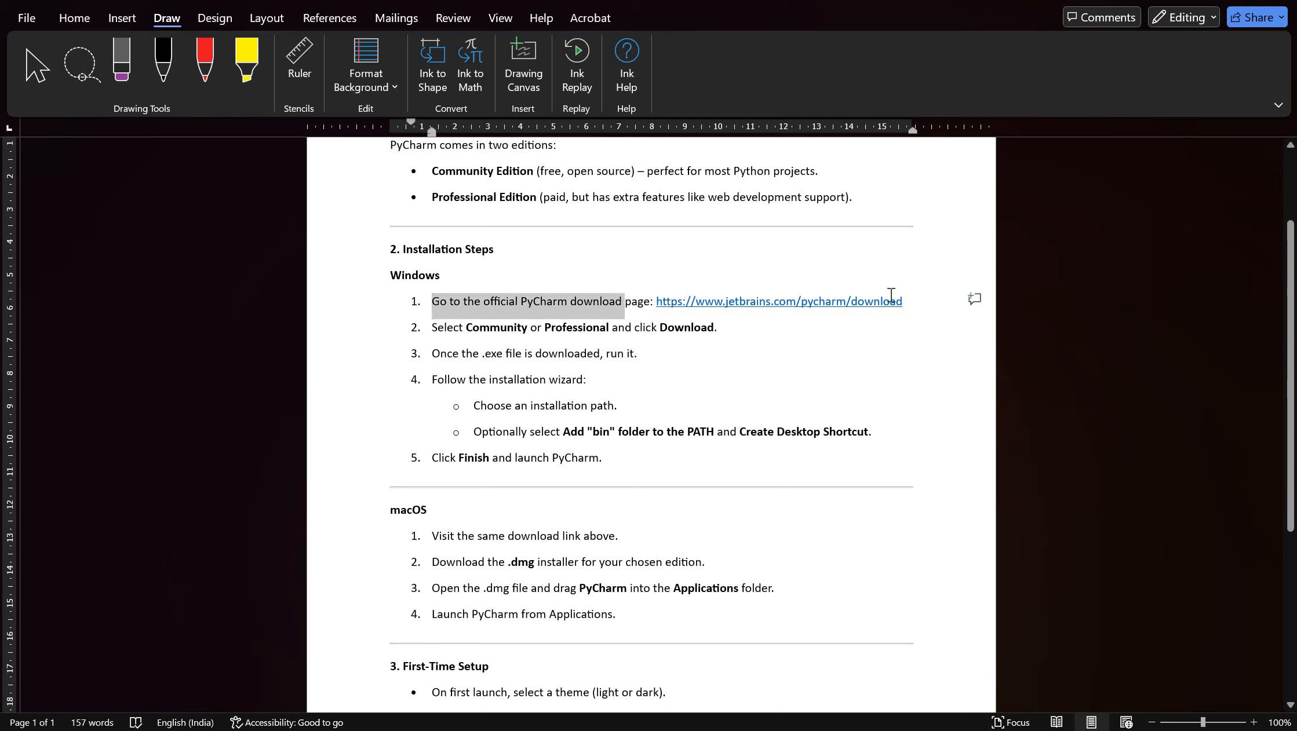
click(695, 356)
drag(428, 335, 728, 333)
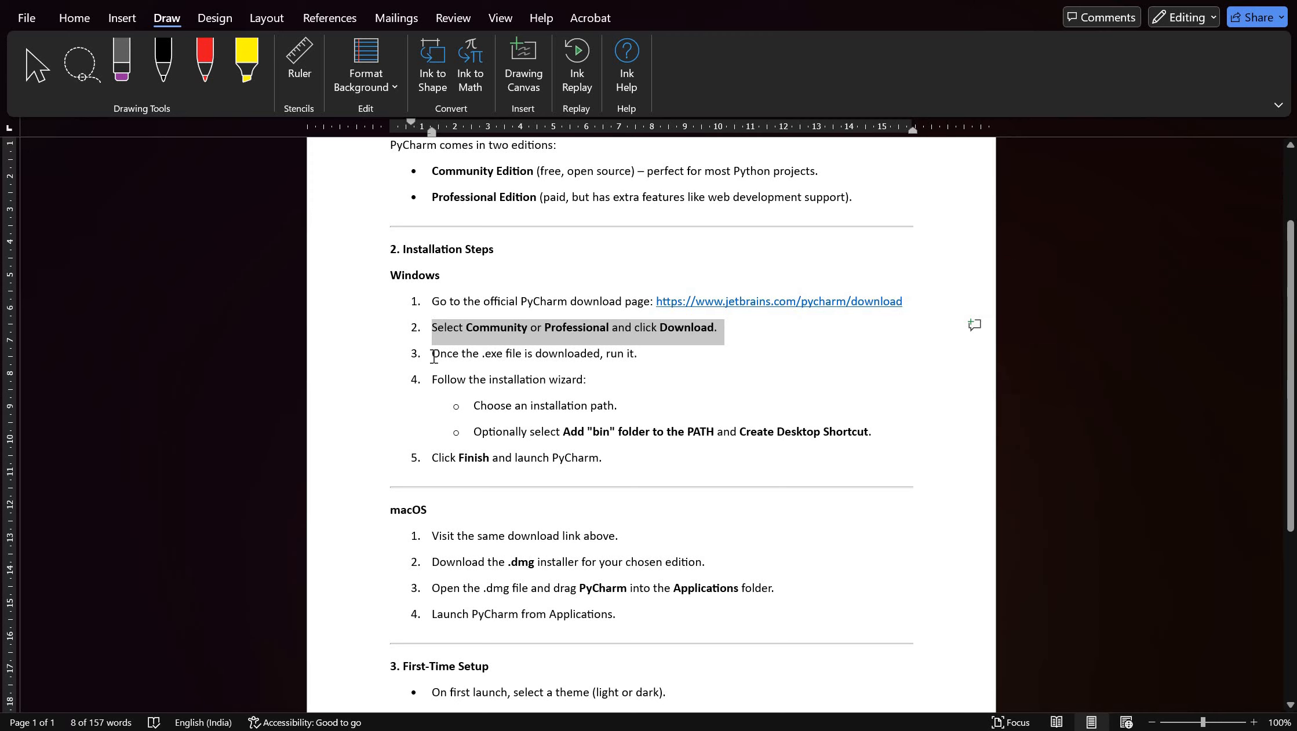
drag(434, 357, 641, 359)
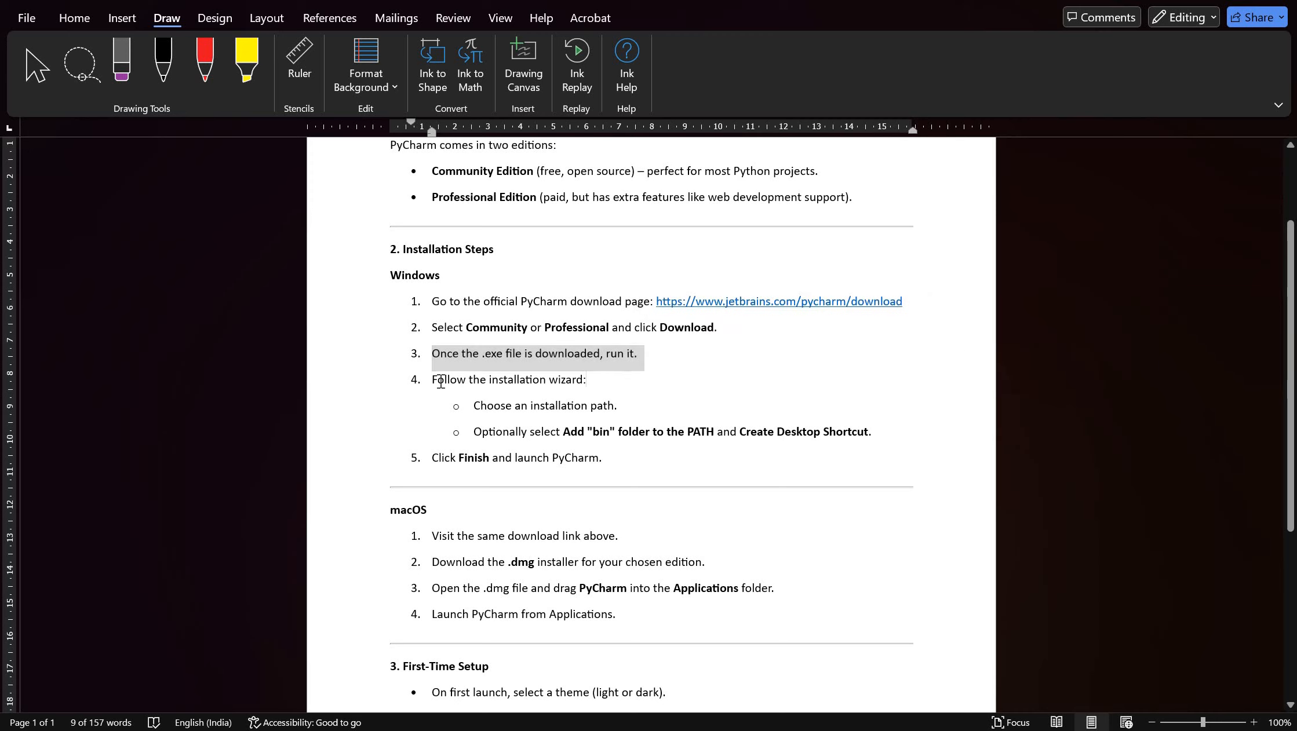
drag(434, 380, 603, 379)
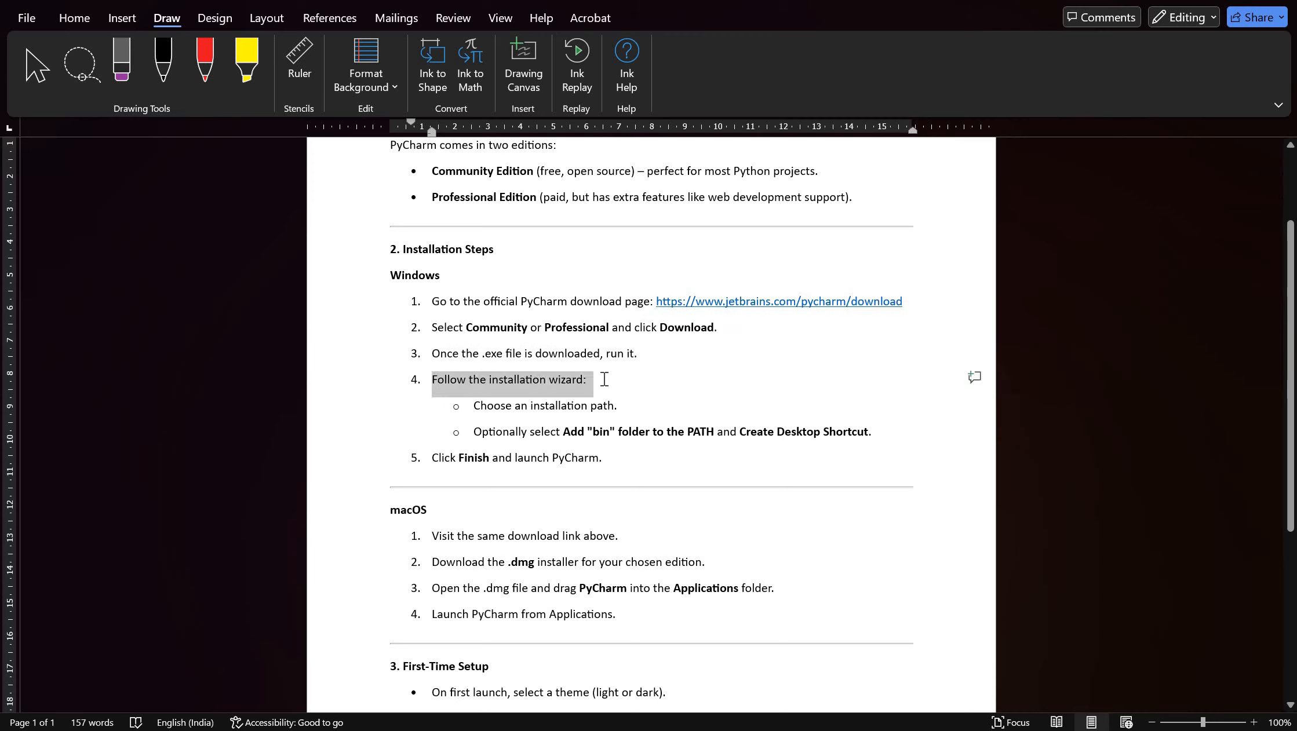
- Review the wizard sub-steps on the installation path, PATH and desktop shortcut options, and the final step of launching PyCharm
click(479, 412)
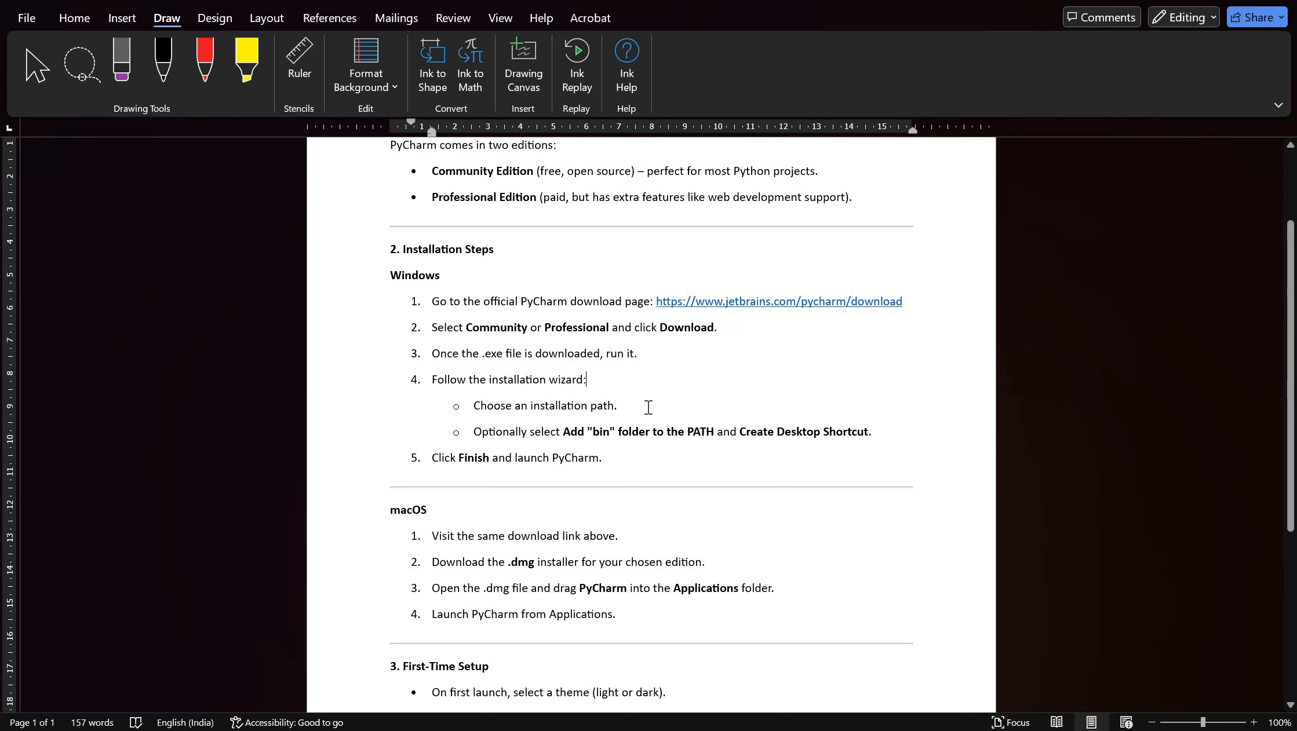
triple_click(648, 408)
click(649, 408)
drag(473, 430, 792, 451)
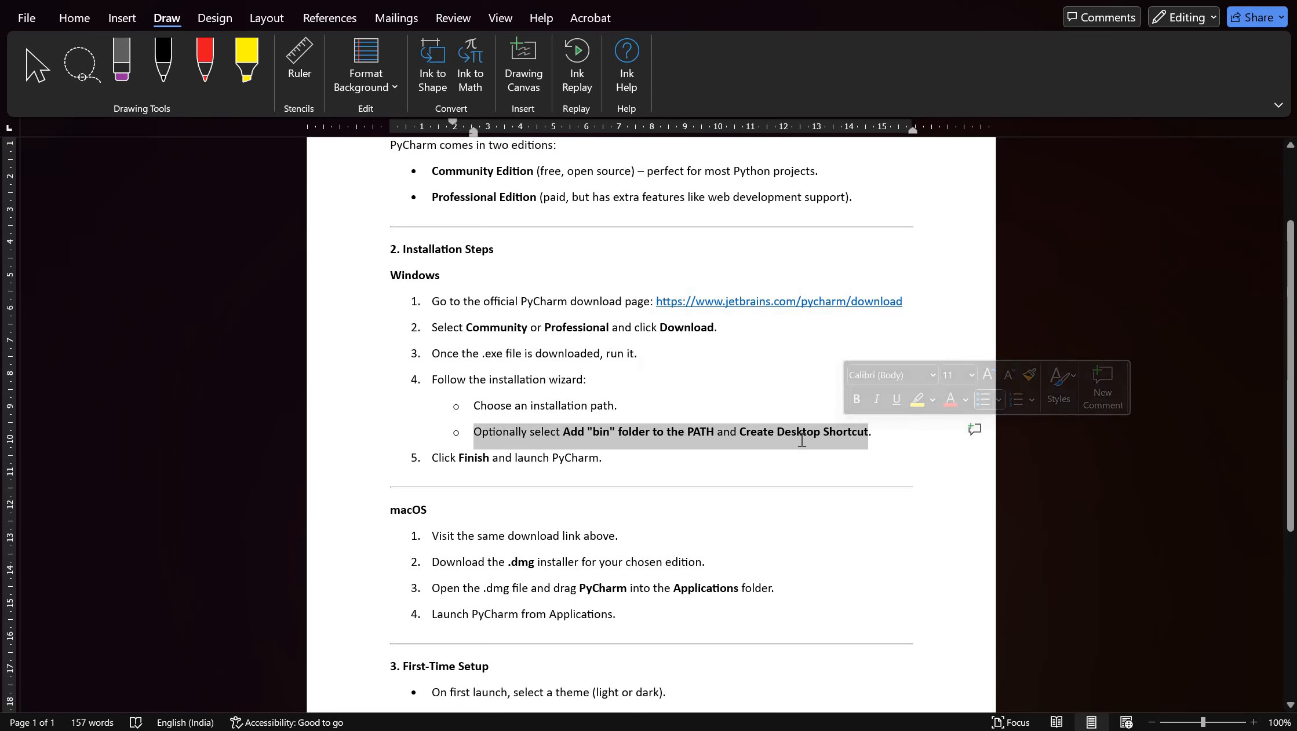
click(792, 452)
drag(873, 432, 480, 415)
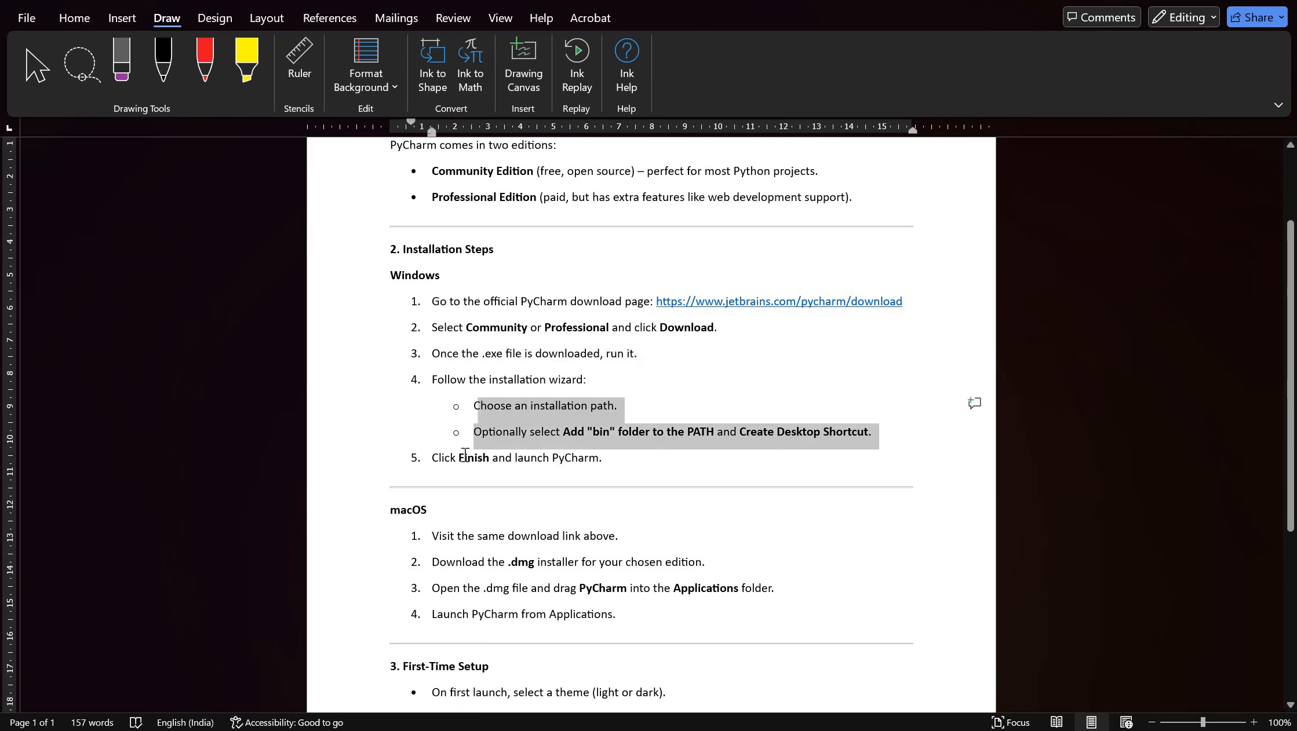
click(426, 460)
drag(601, 462, 599, 467)
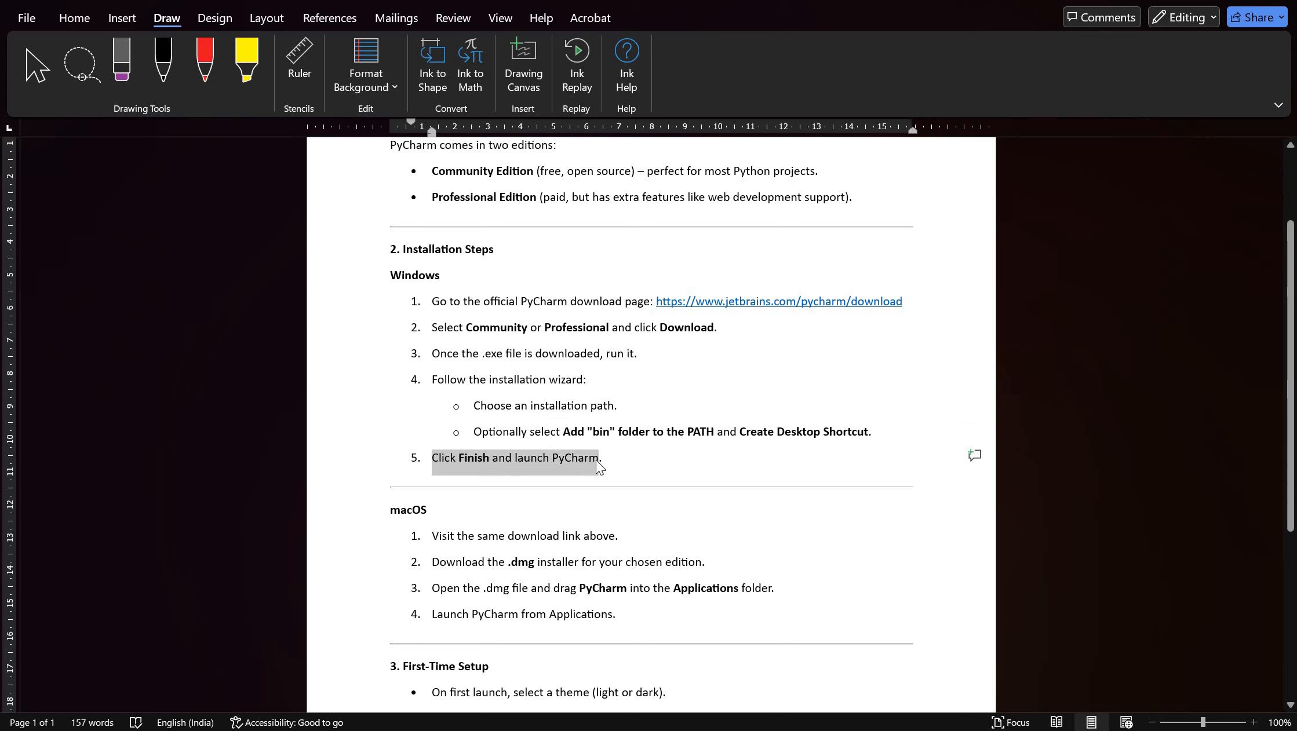
click(547, 483)
- Review the four macOS installation steps in the notes, from visiting the download link to launching PyCharm from Applications
scroll(611, 444, down, 3)
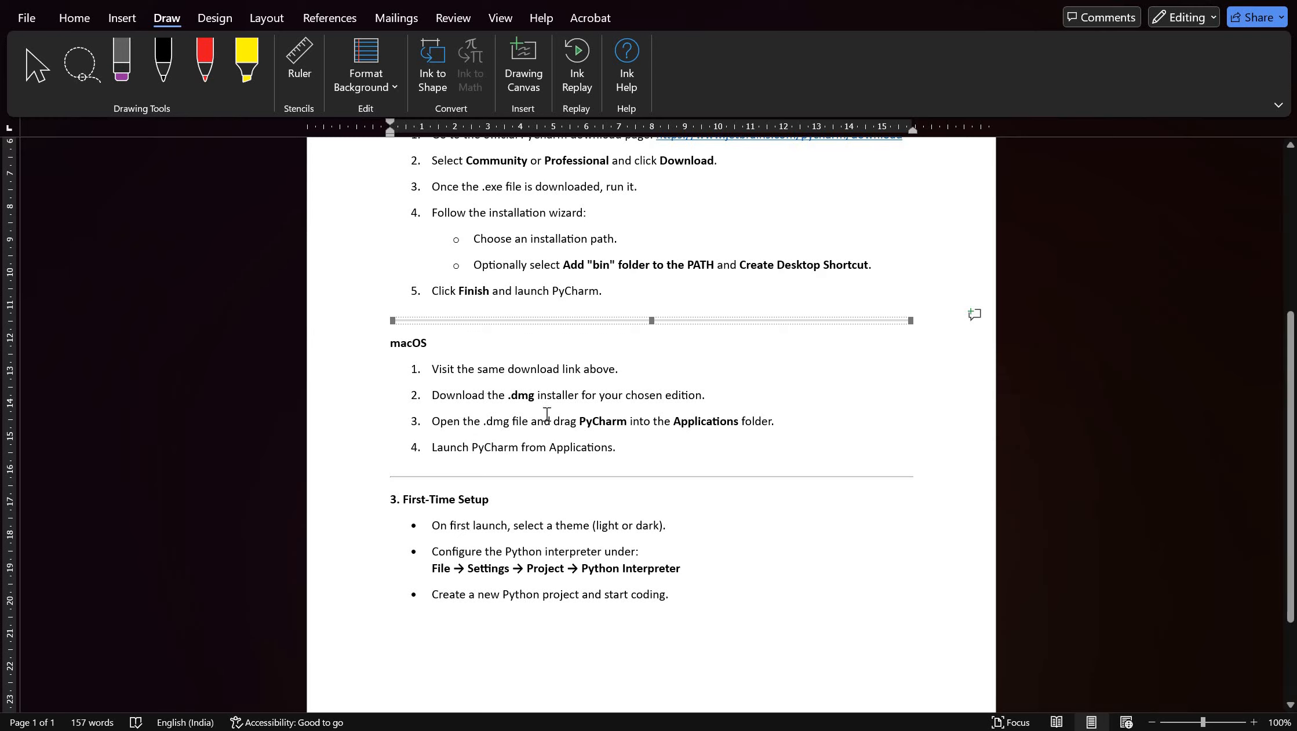
drag(672, 446, 430, 370)
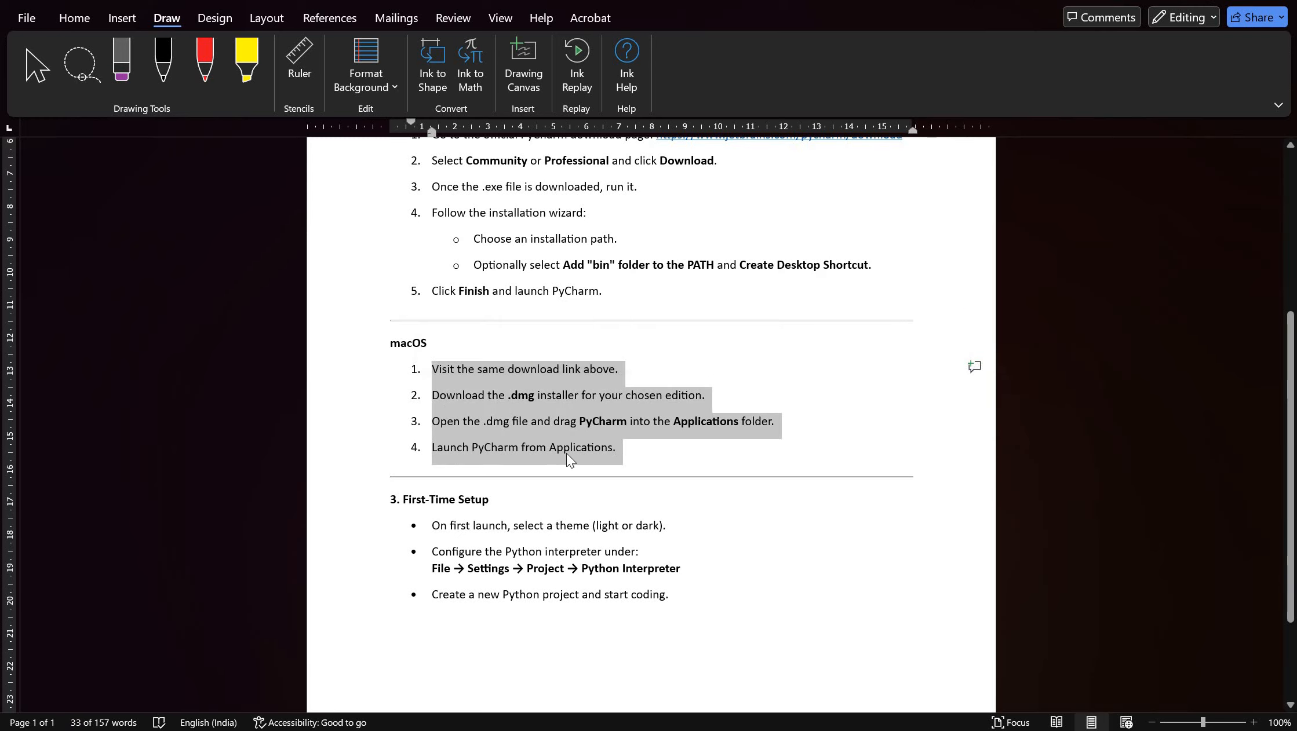
key(Right)
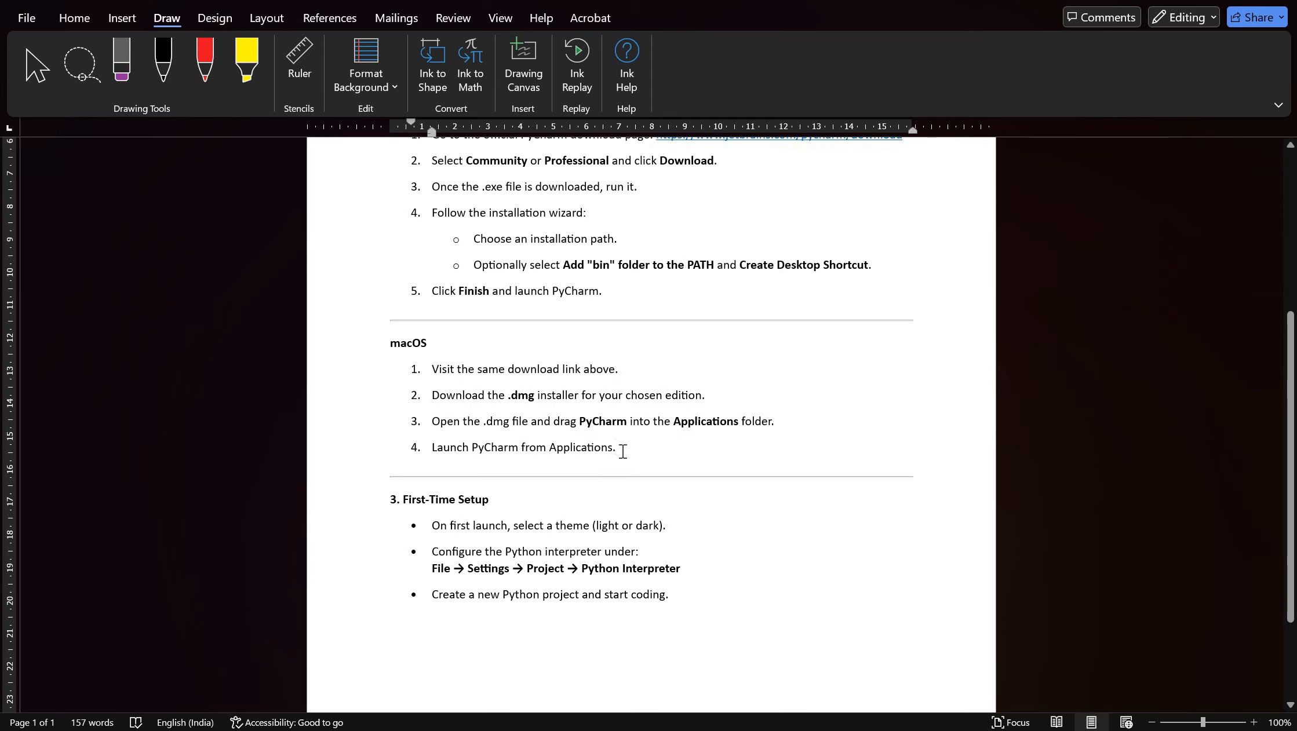
scroll(593, 390, up, 5)
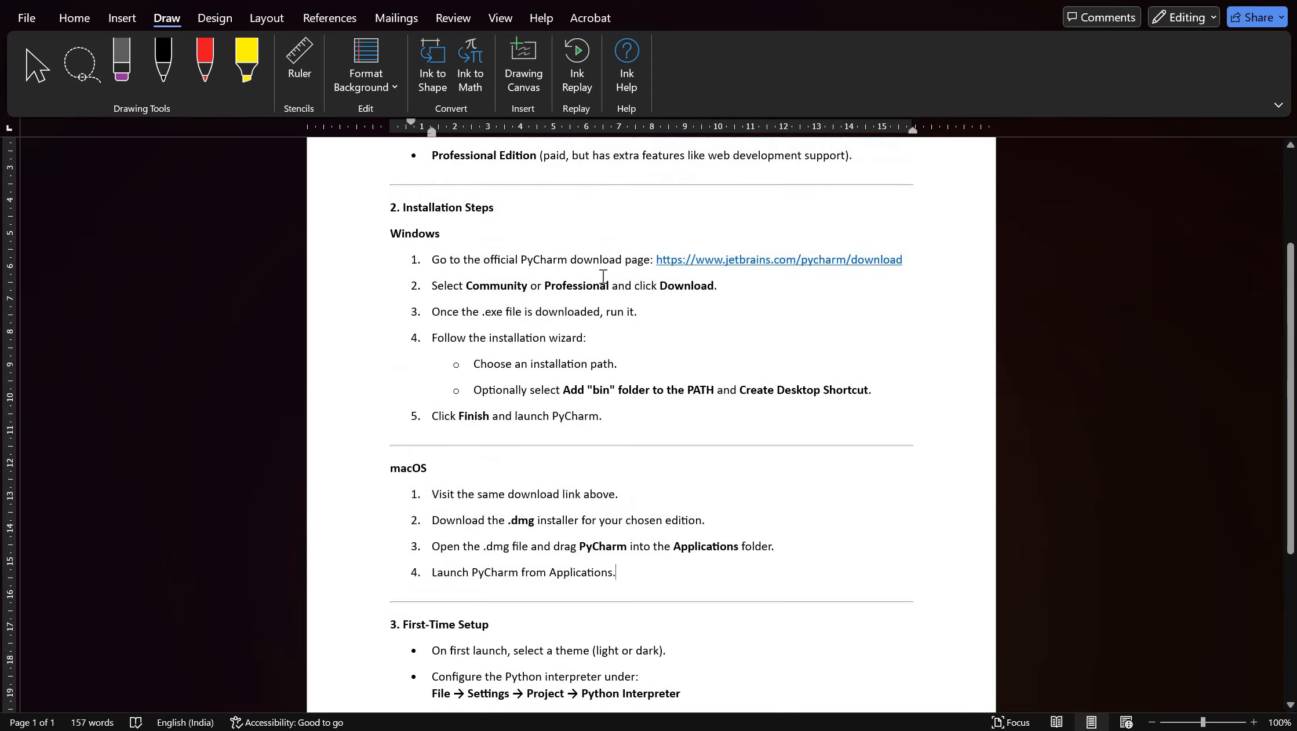
scroll(649, 432, down, 6)
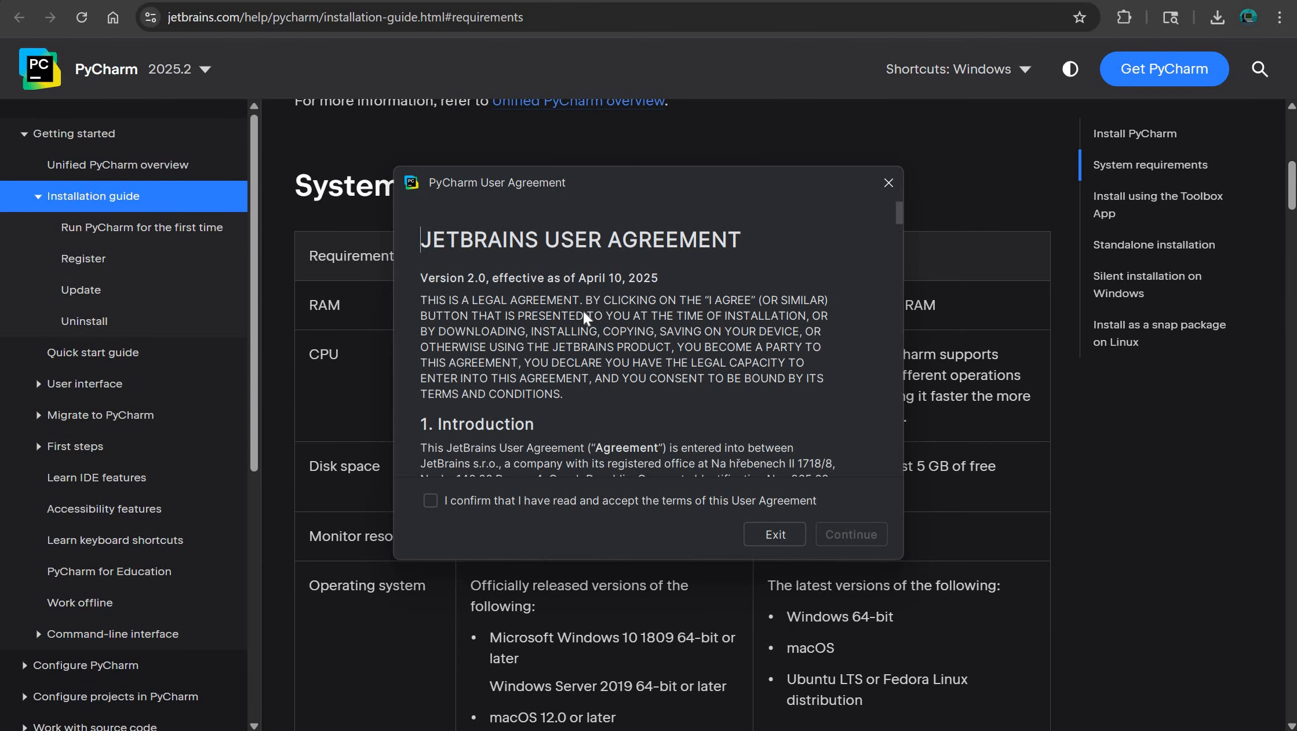
- Skim the JetBrains User Agreement, accept its terms and continue
scroll(582, 311, down, 10)
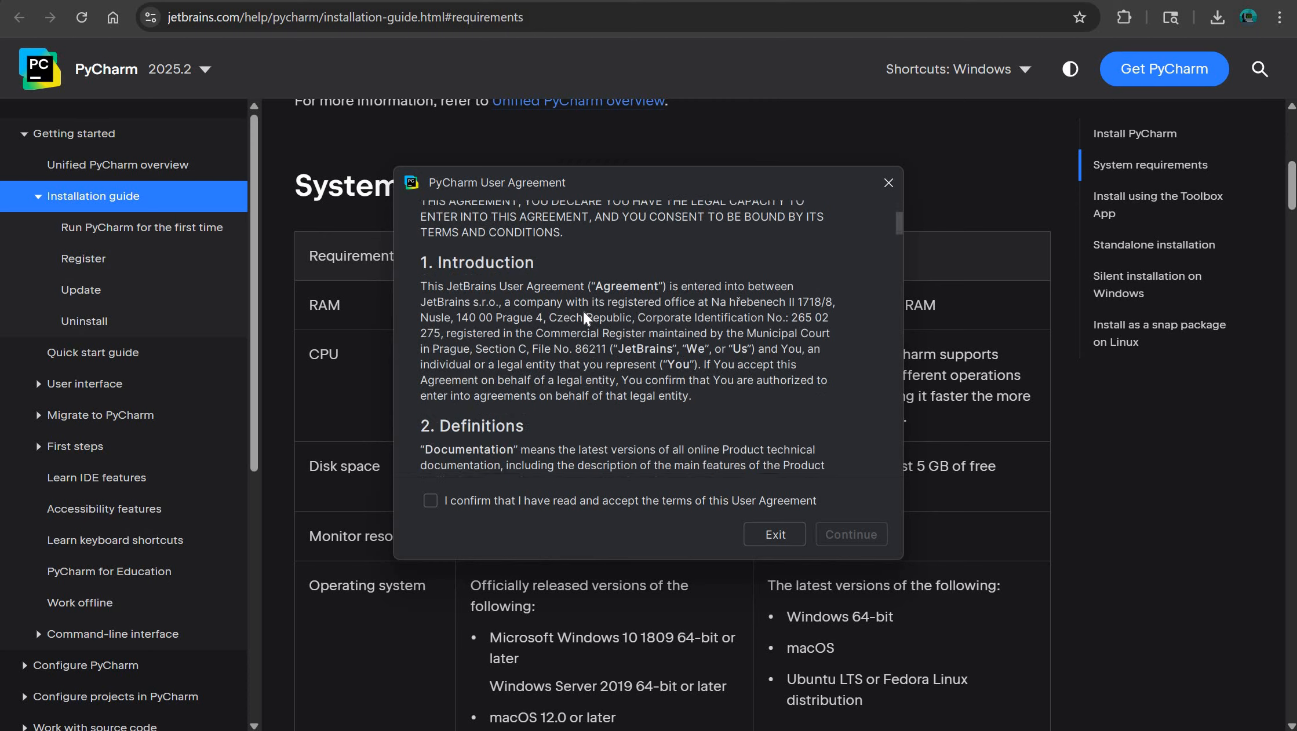
click(475, 502)
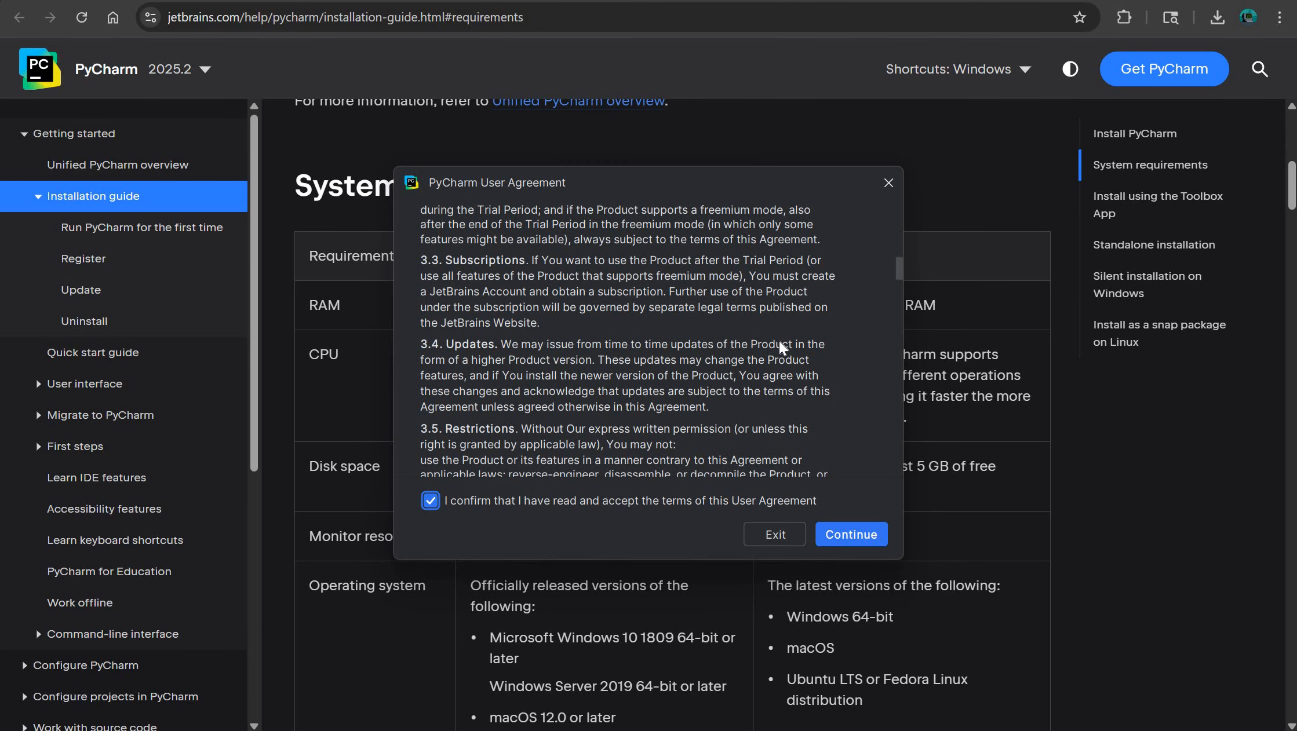
drag(899, 267, 897, 210)
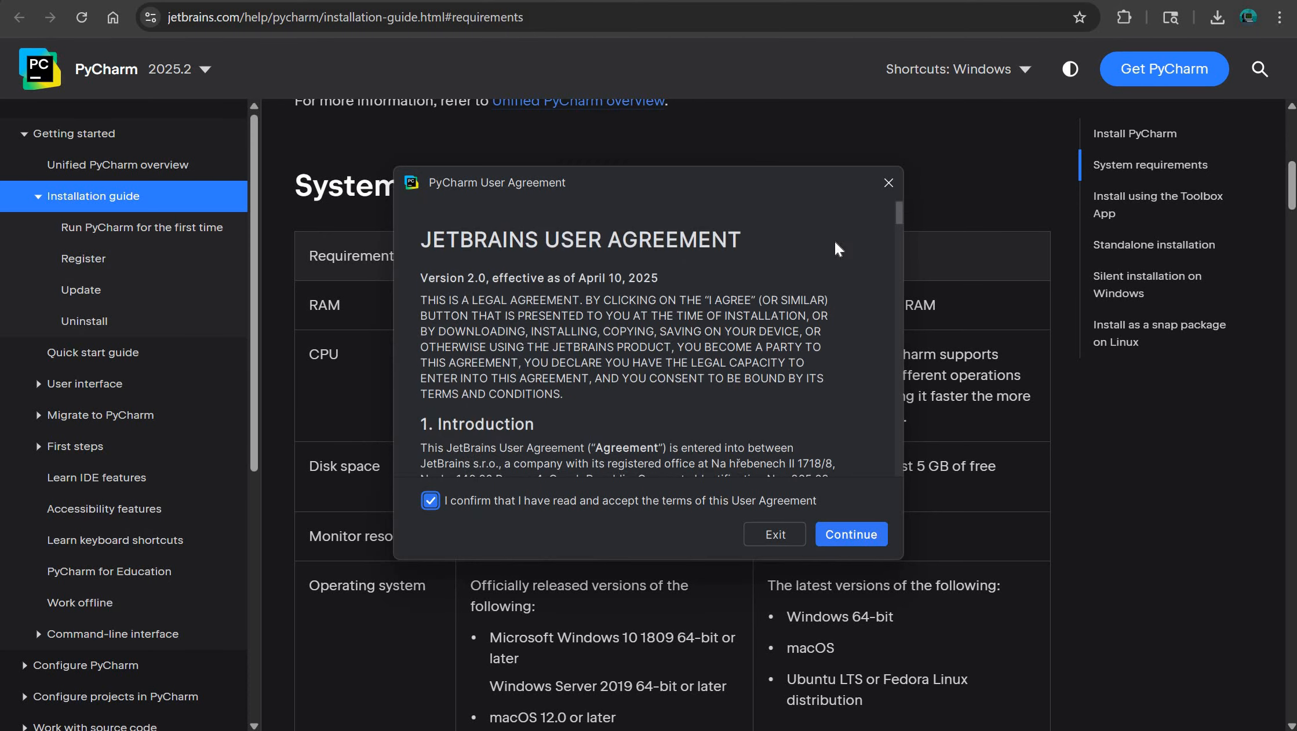
click(824, 526)
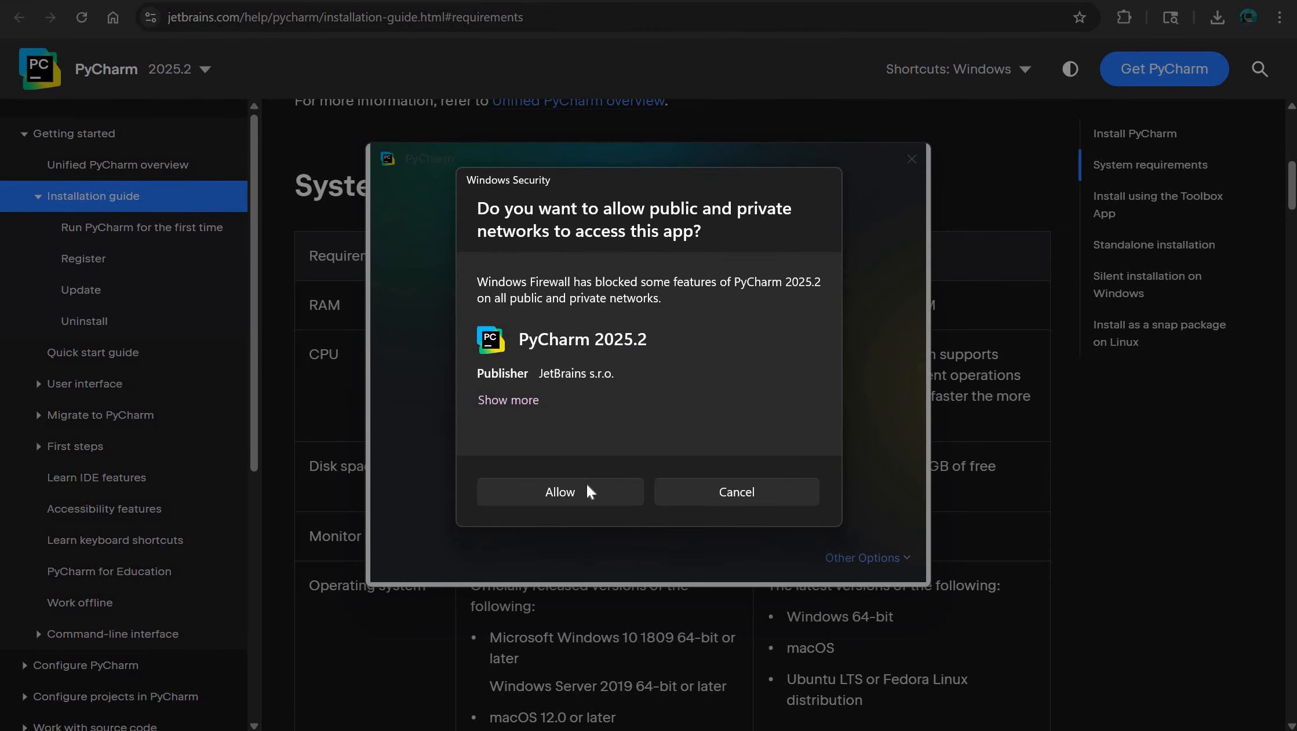
- Allow PyCharm 2025.2 network access through Windows Firewall and skip importing settings from other editors
click(595, 490)
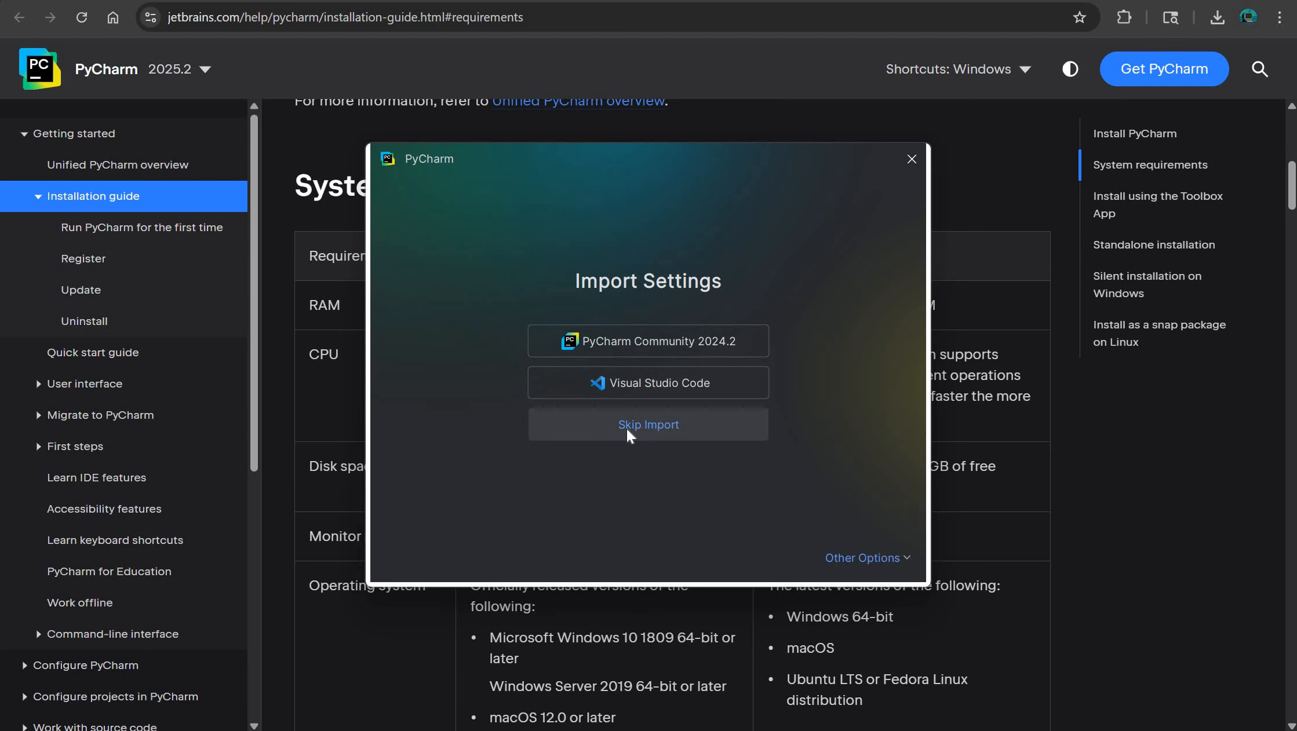
click(656, 432)
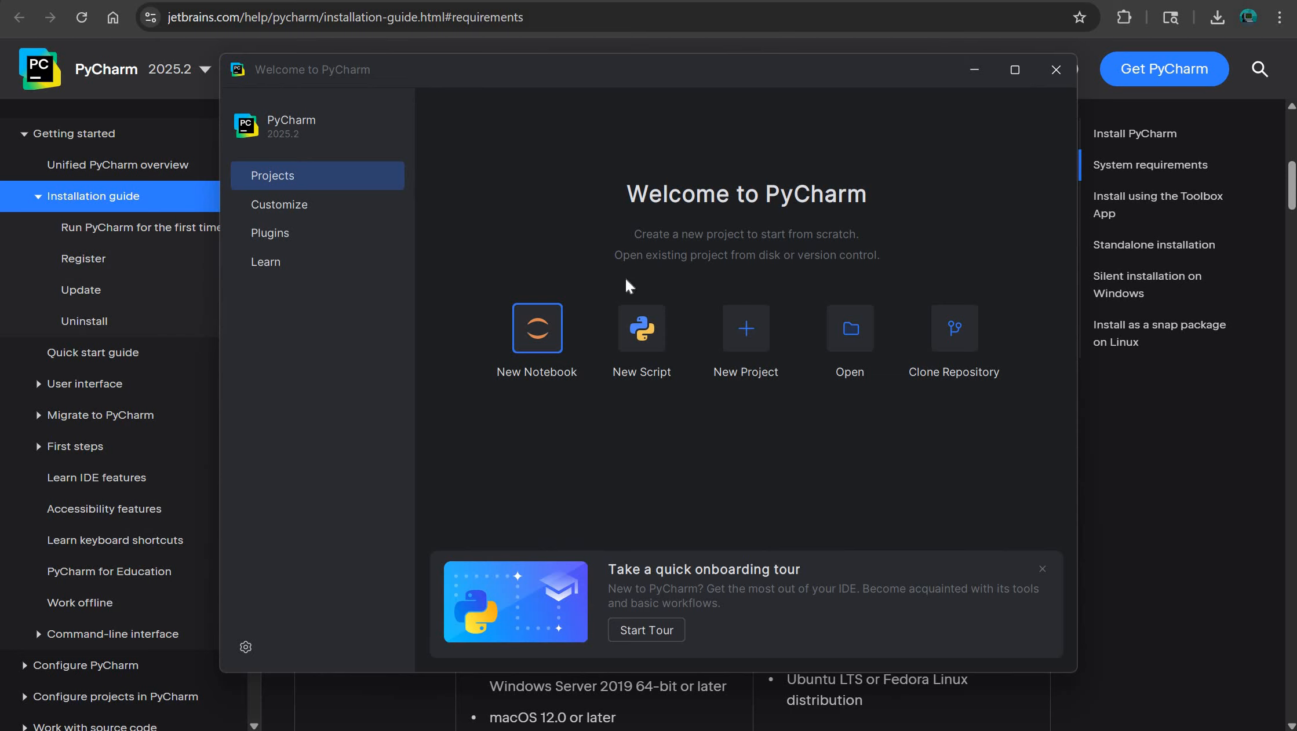
- Try the Light theme in the appearance settings, return to the Dark theme and confirm the settings
click(255, 645)
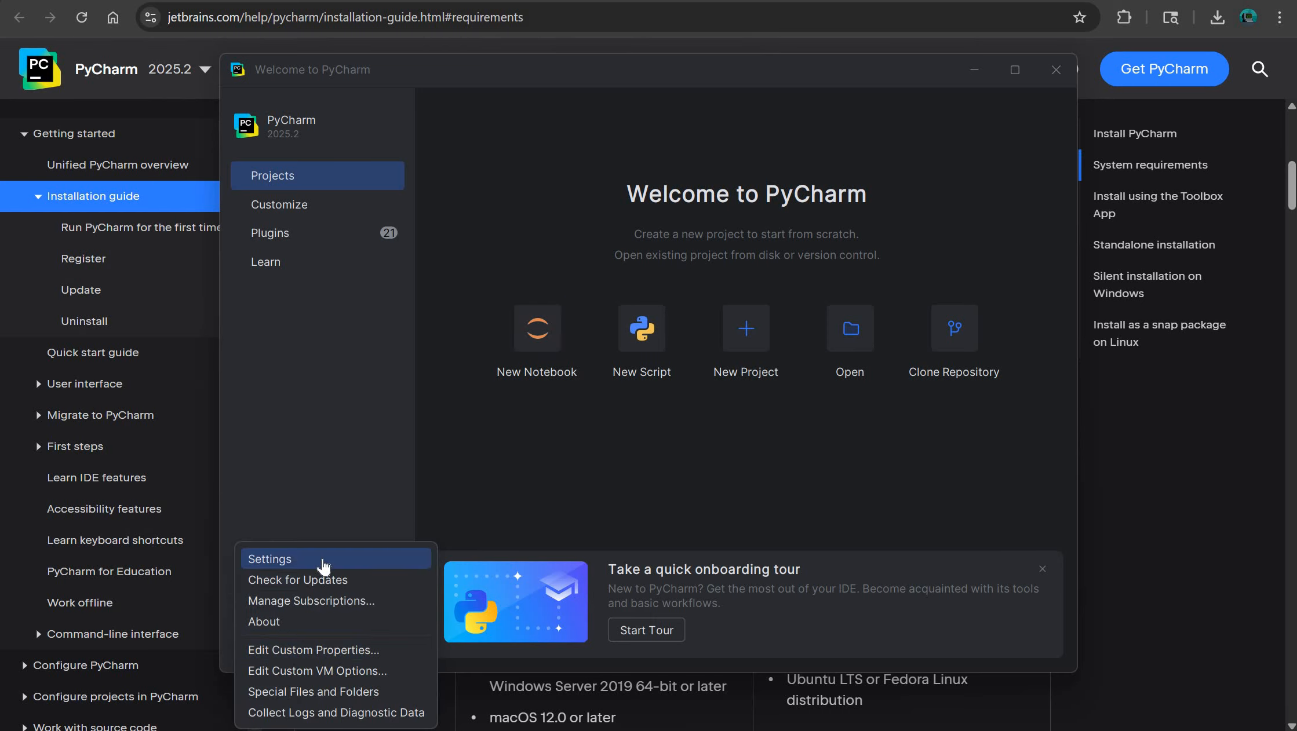
click(325, 561)
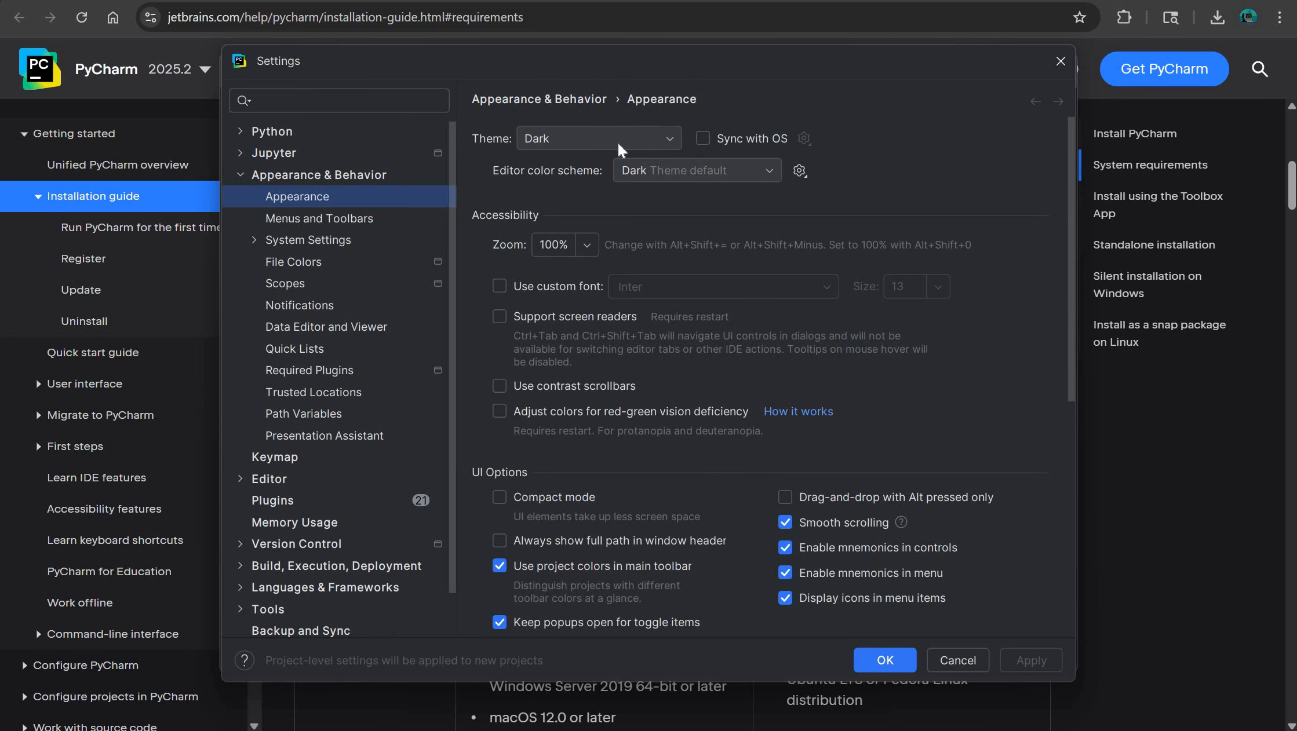
click(619, 143)
click(605, 188)
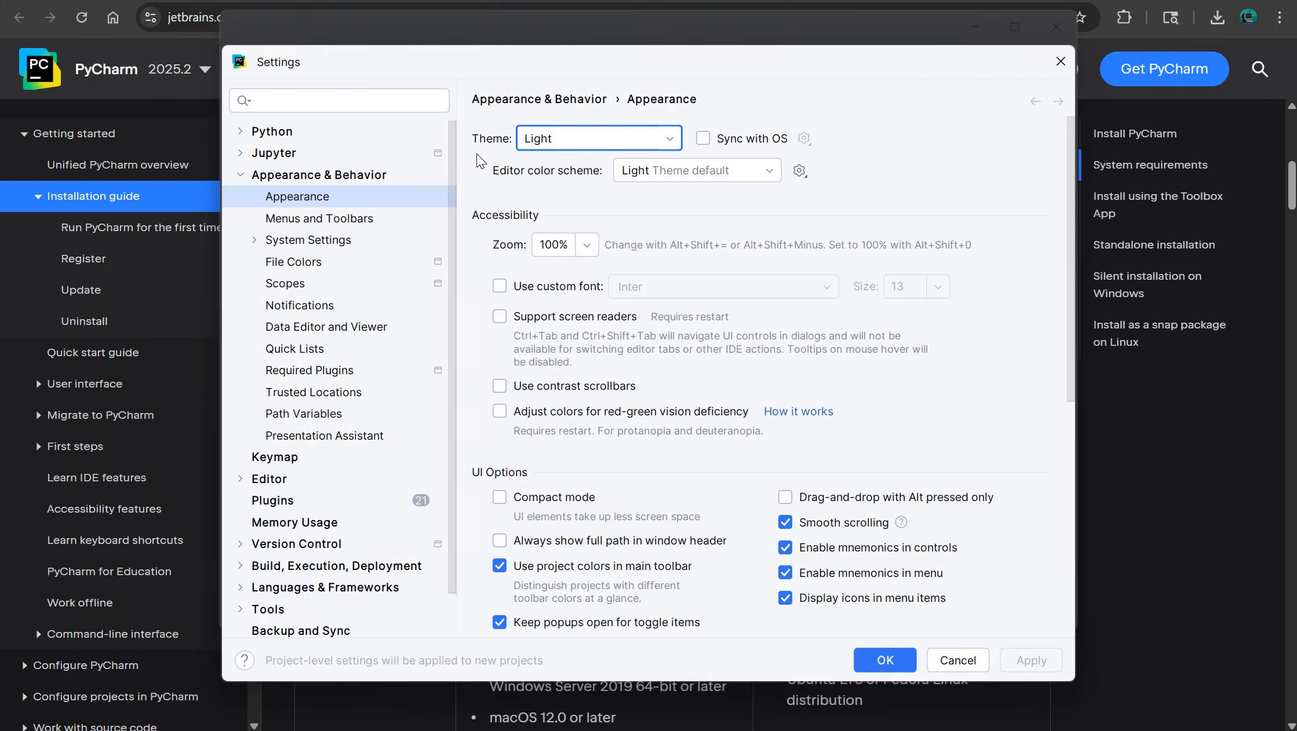
click(571, 136)
click(567, 171)
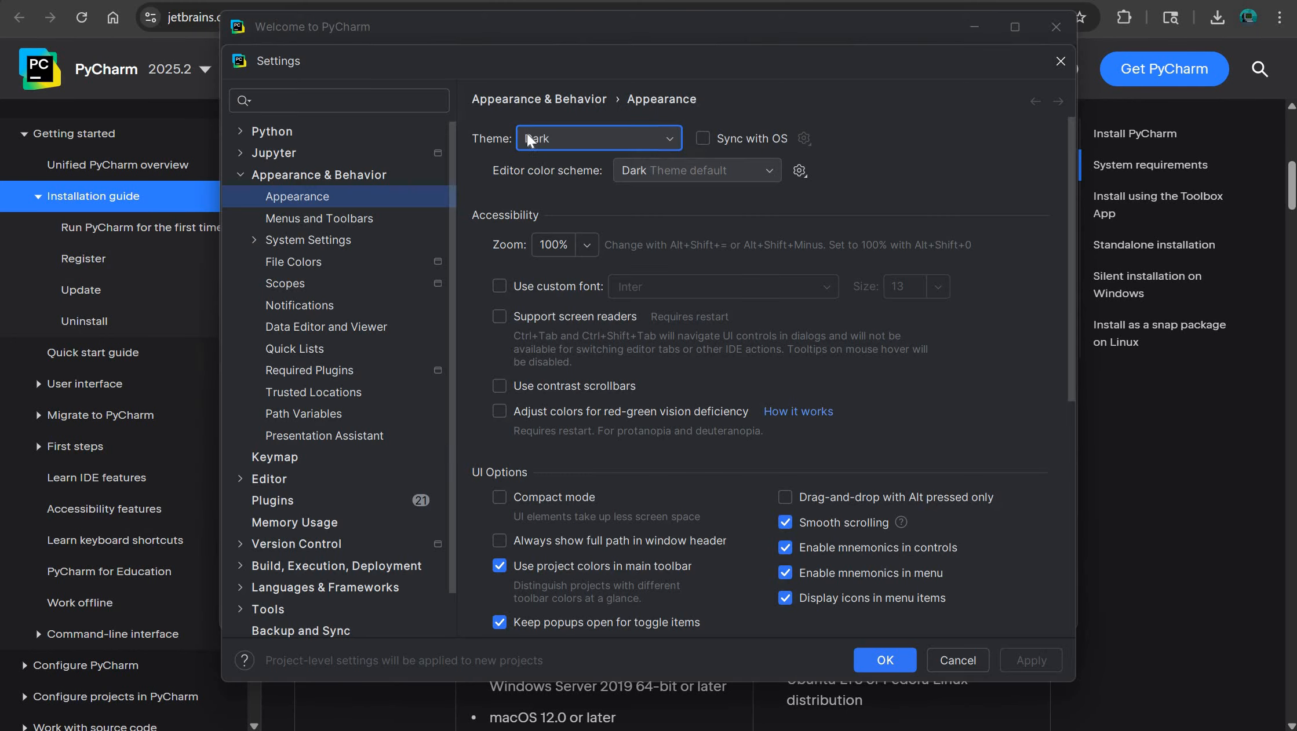
click(888, 666)
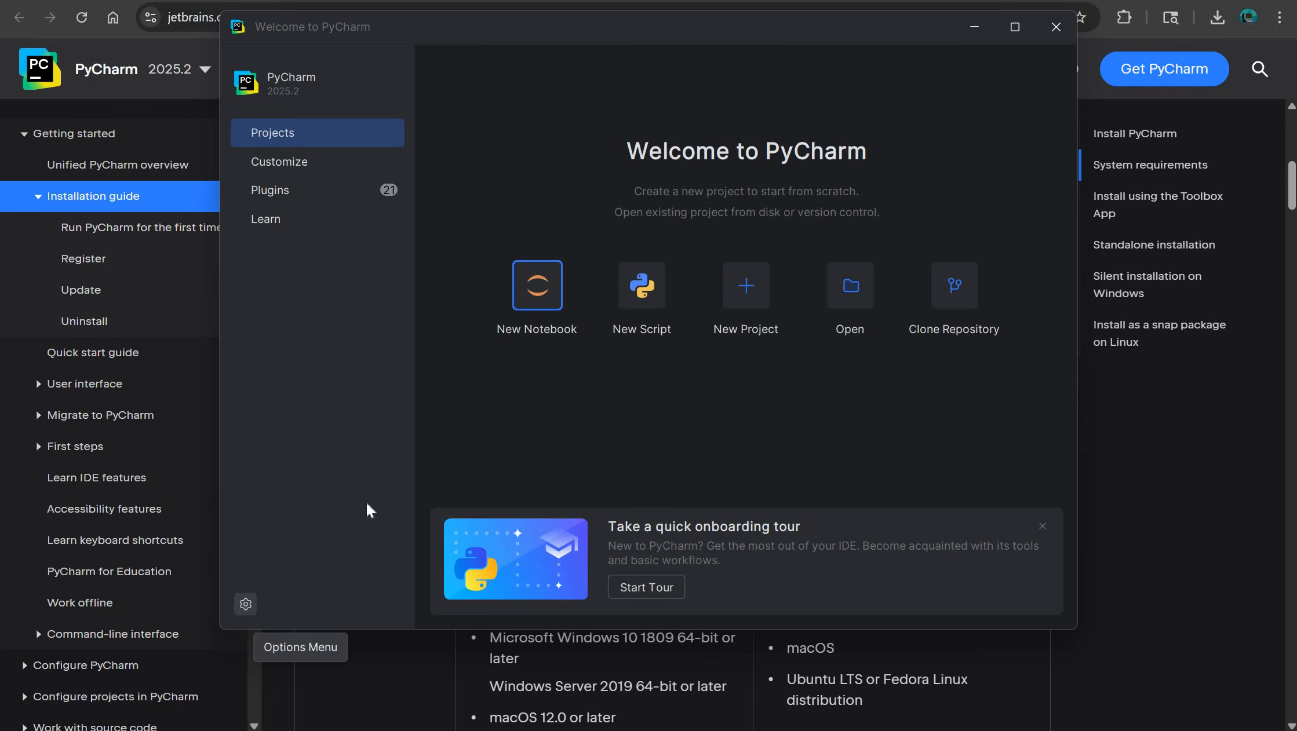
- Switch to the Word notes, review the First-Time Setup points on theme, interpreter and new project, and return to PyCharm
click(683, 655)
drag(439, 488, 439, 506)
click(576, 492)
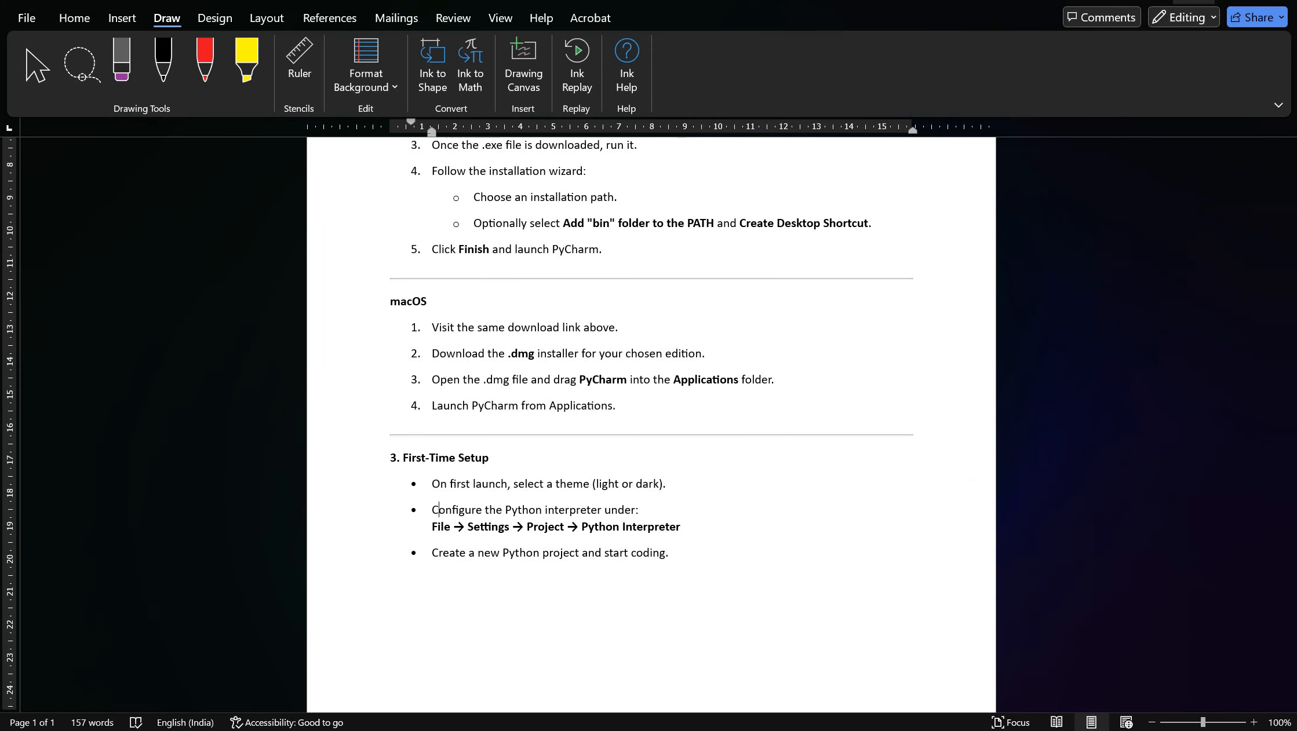
click(1194, 1)
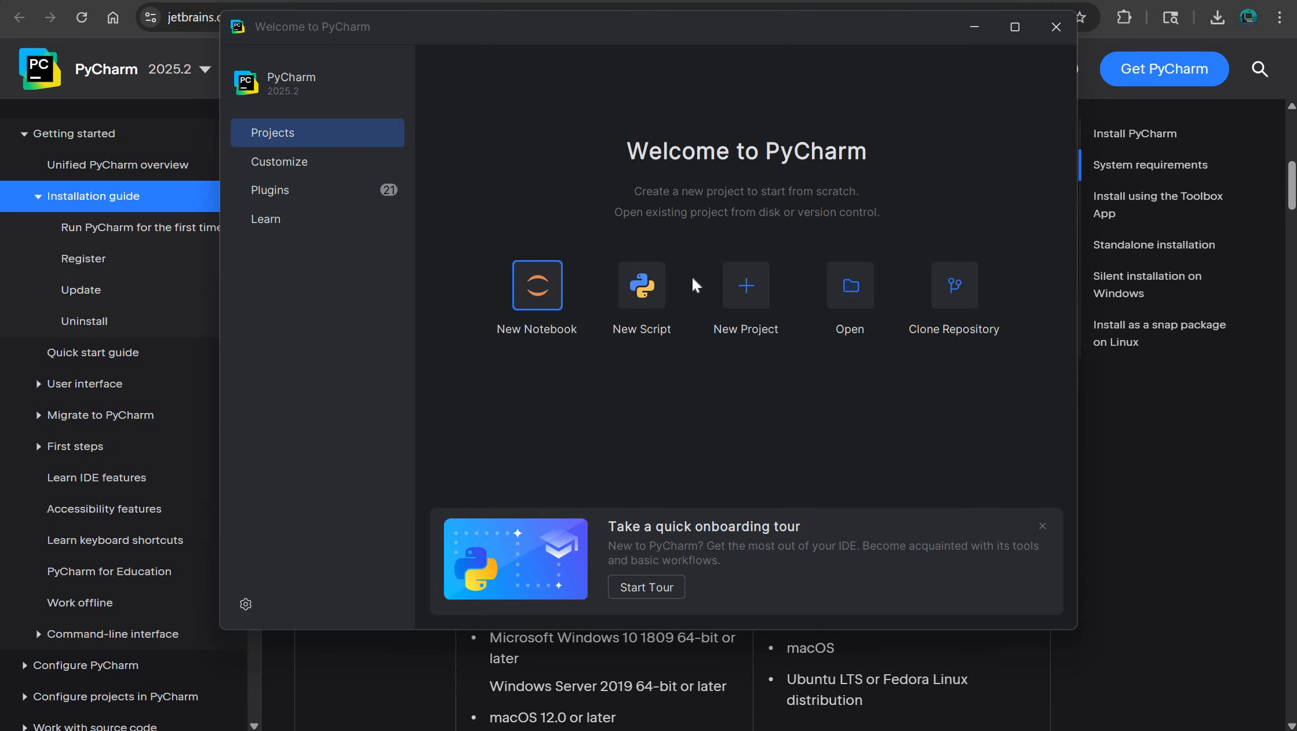
- Start a new project in PyCharm and examine its proposed location path
click(750, 283)
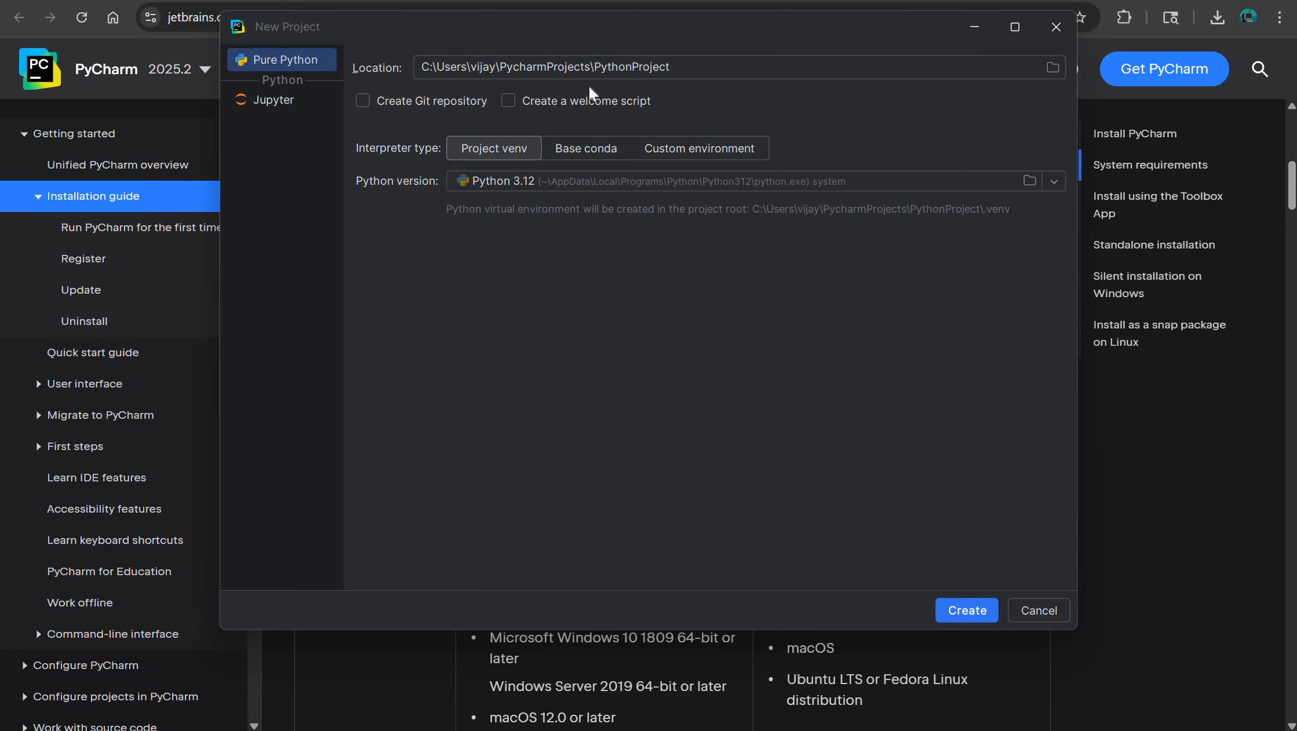
click(705, 70)
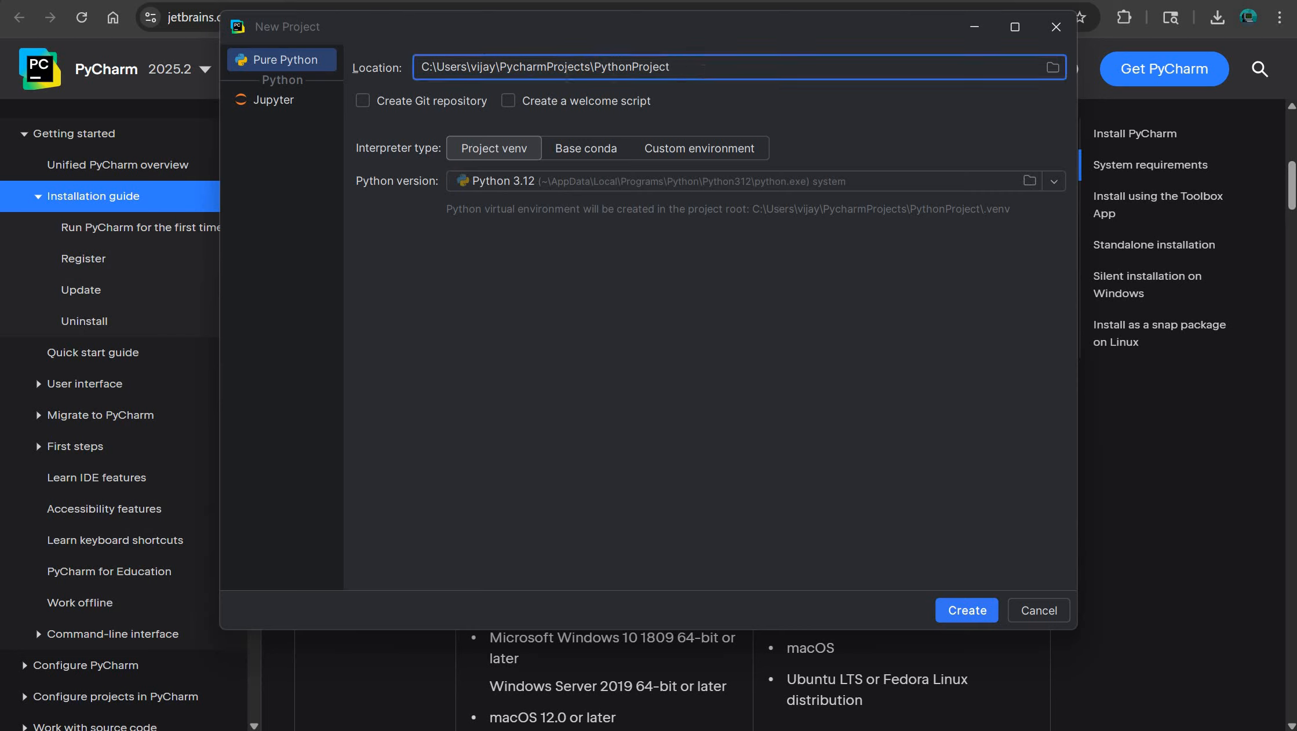
drag(418, 67, 720, 71)
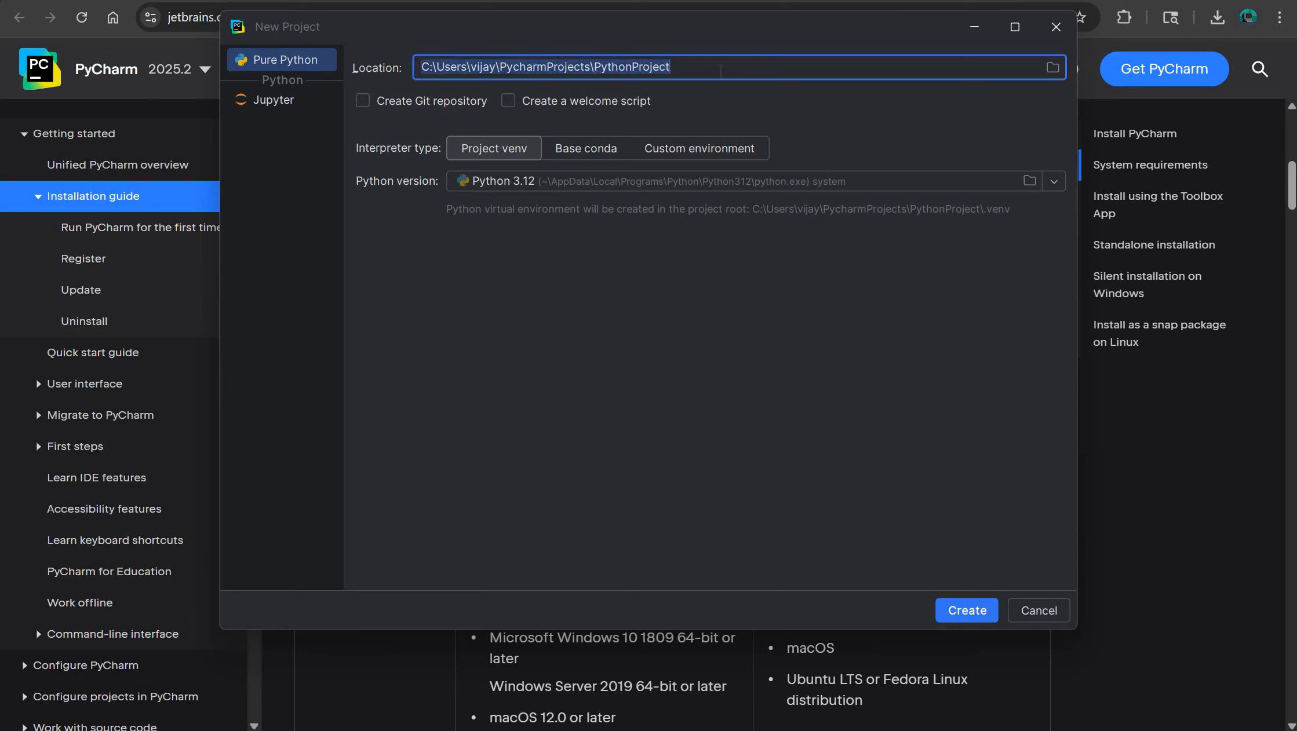
click(720, 71)
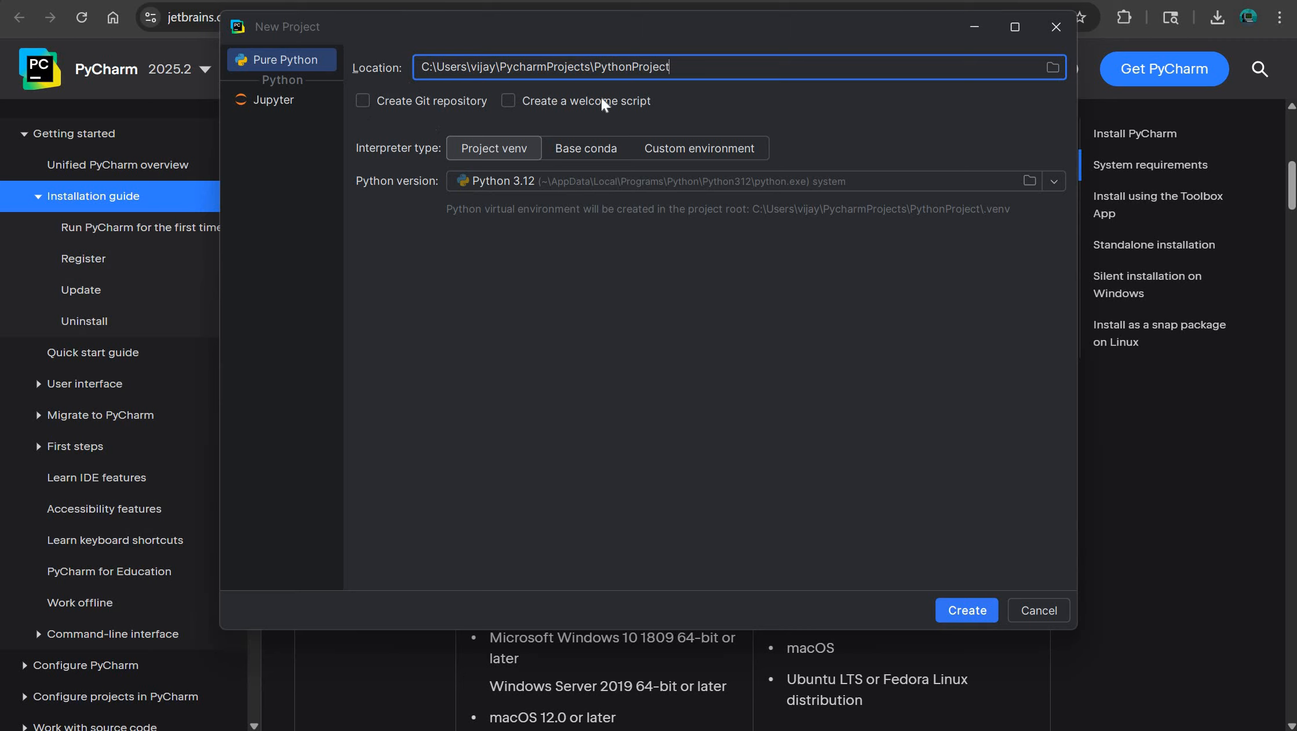
drag(420, 67, 748, 69)
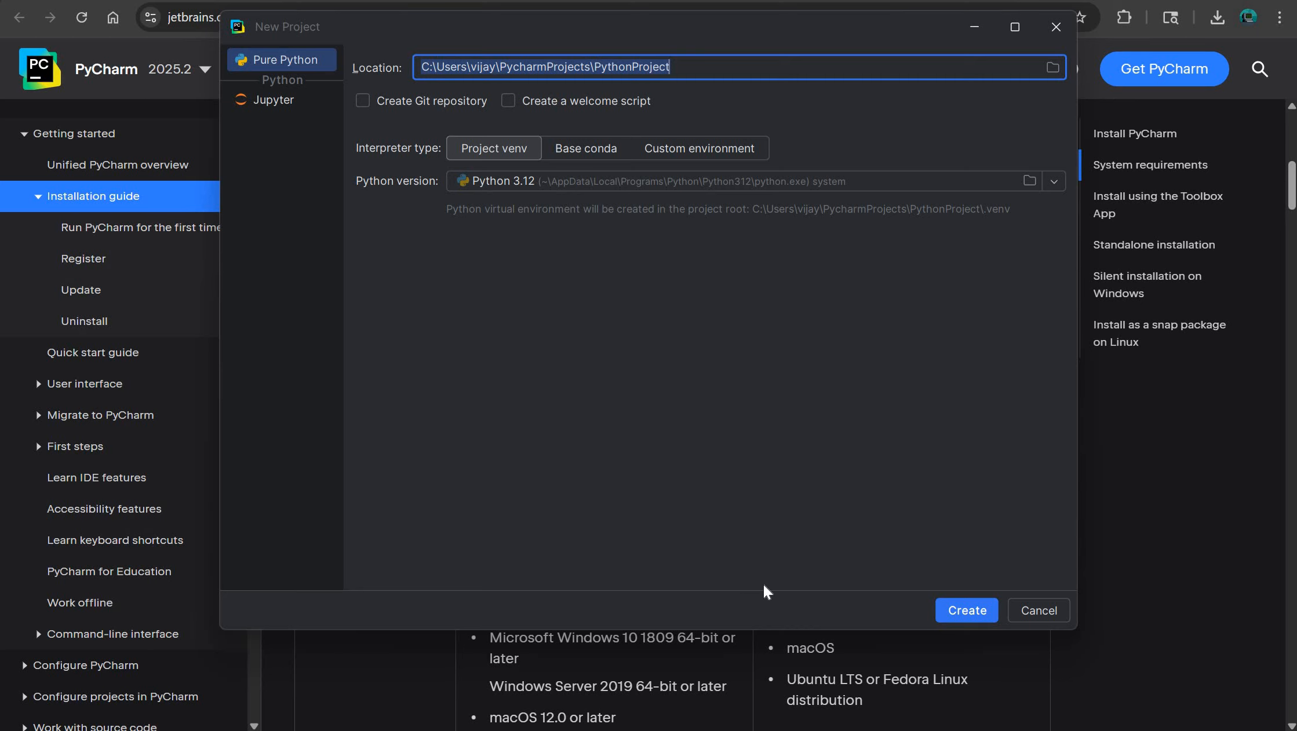
- Run "where python" in Command Prompt to locate the installed Python and compare its path with the new project's Python version
key(super)
text(cmd)
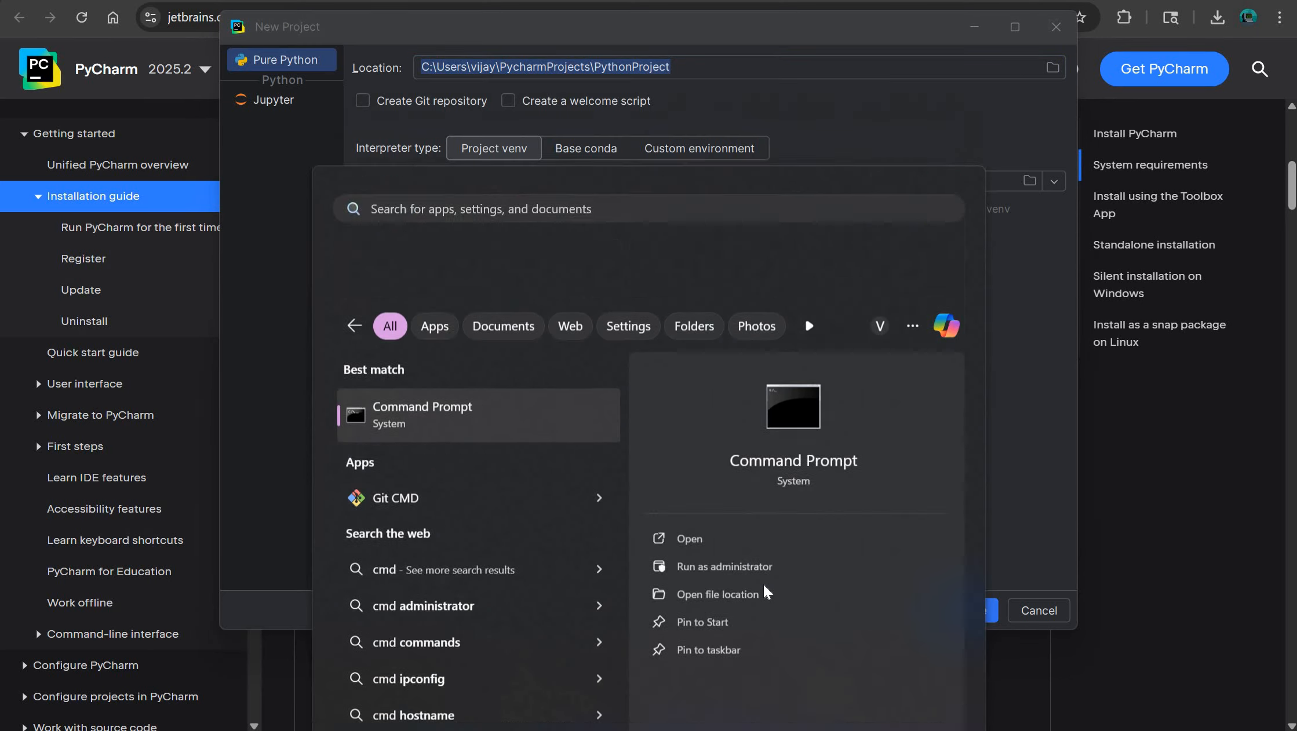
key(Return)
text(python)
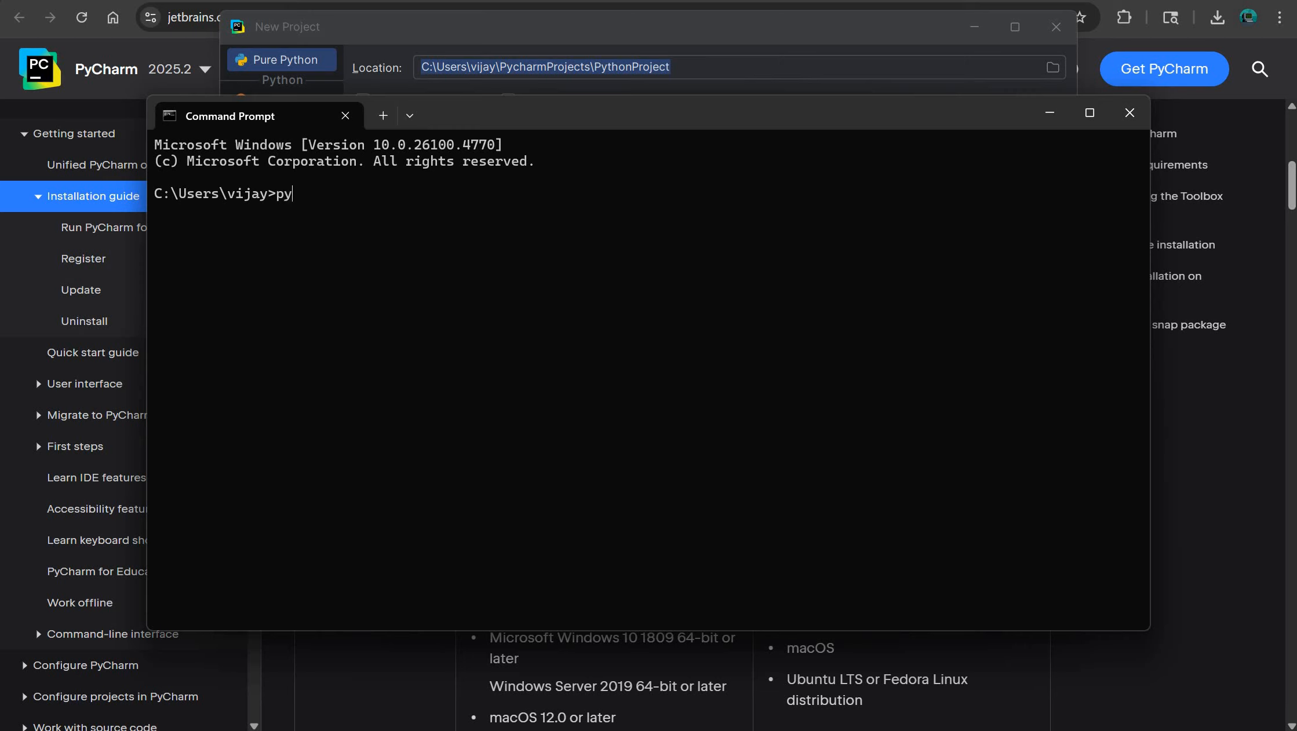
key(BackSpace)
key(BackSpace)
key(BackSpace)
key(BackSpace)
key(BackSpace)
key(BackSpace)
text(where python)
key(Return)
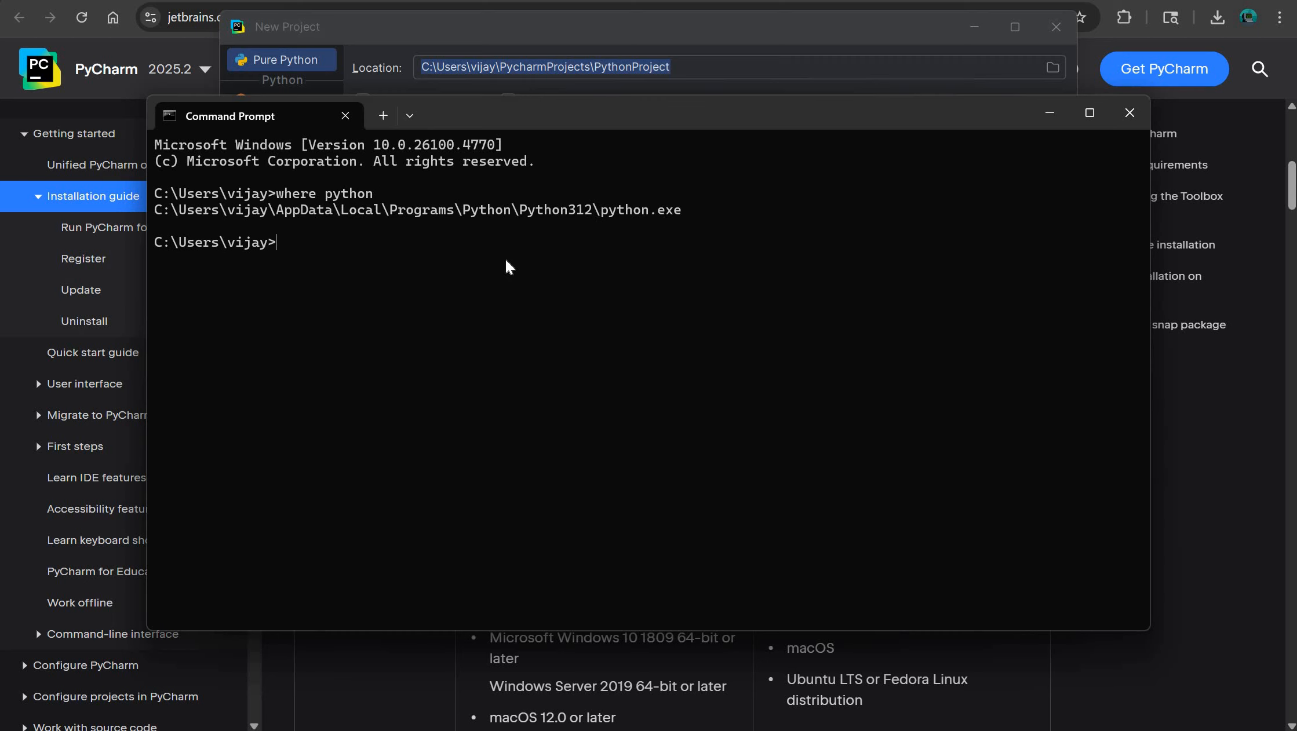
drag(522, 115, 639, 232)
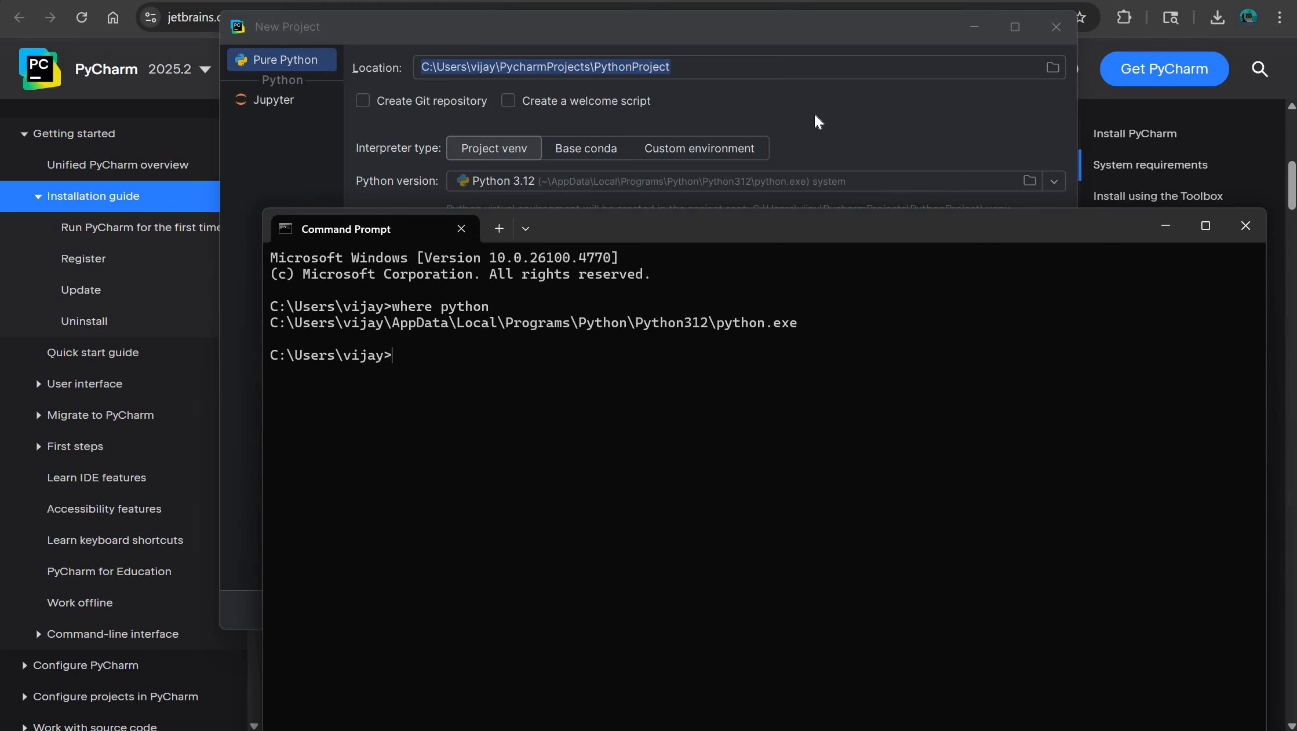
click(714, 126)
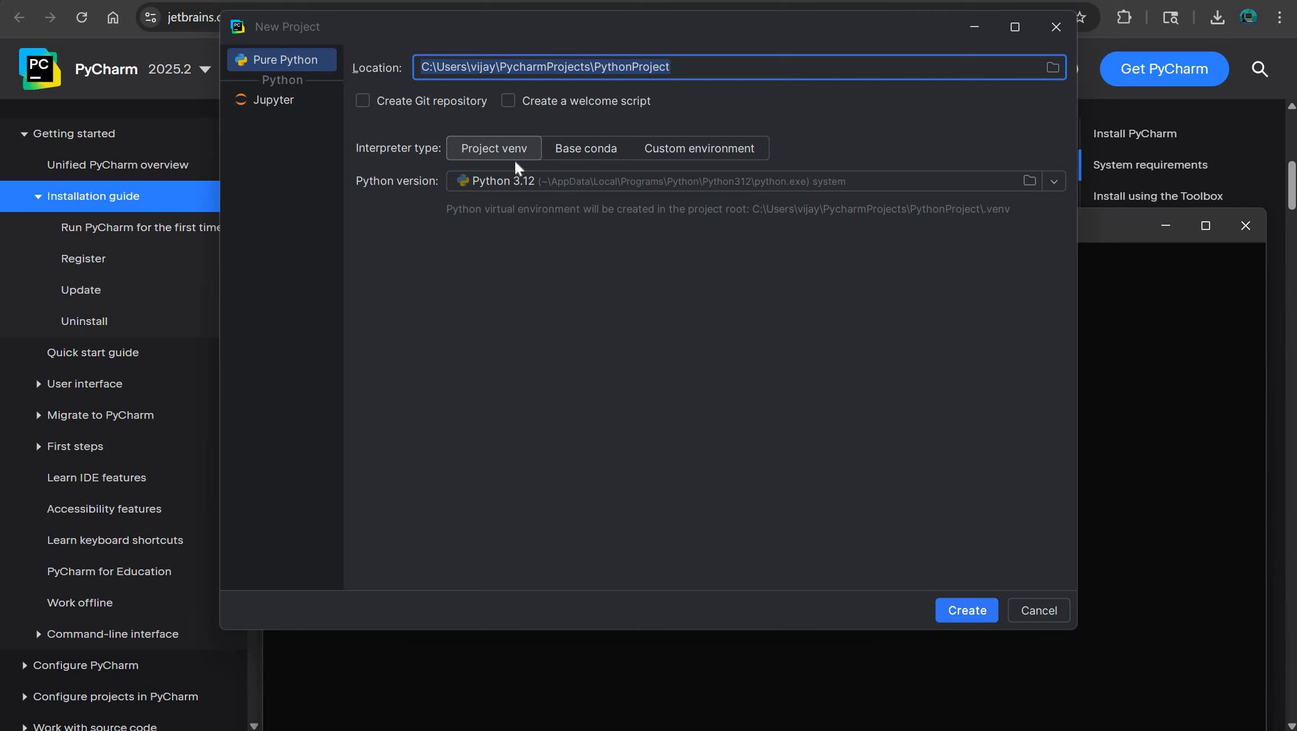
- Try a custom environment with an existing interpreter and switch the interpreter type back to Project venv
click(701, 149)
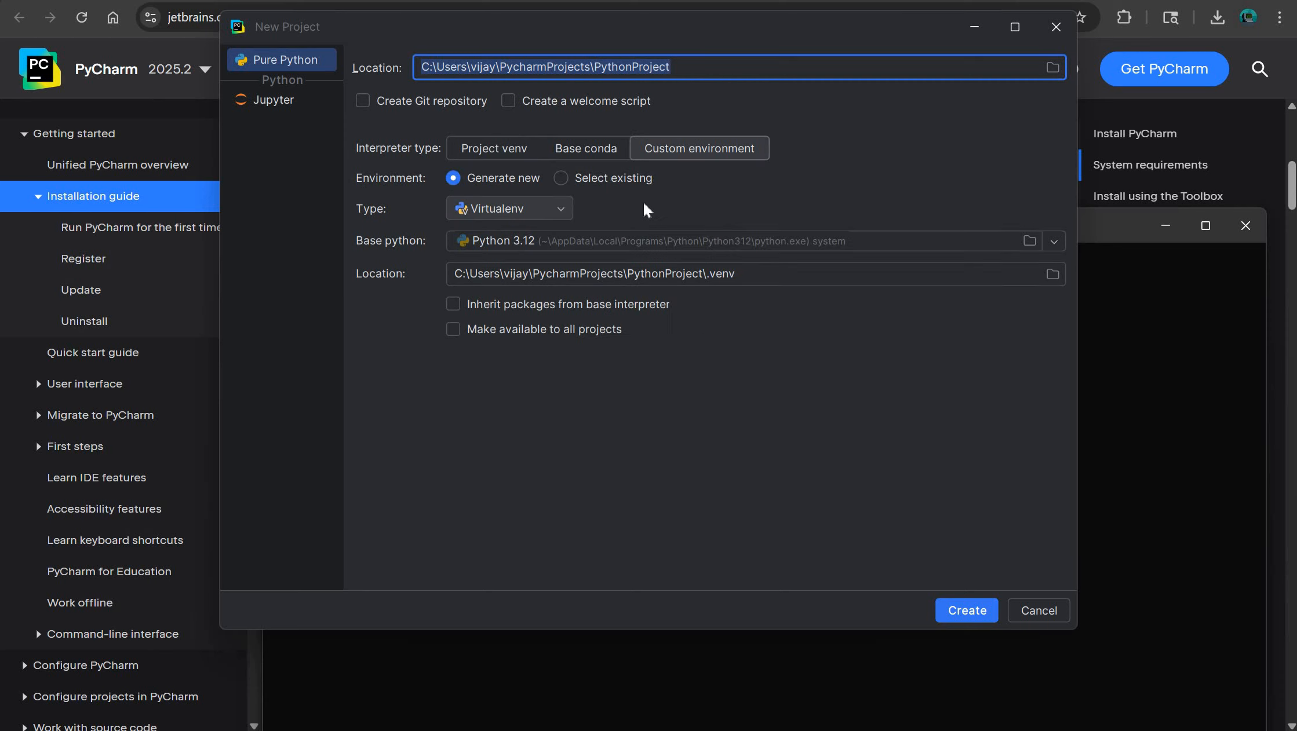
click(592, 179)
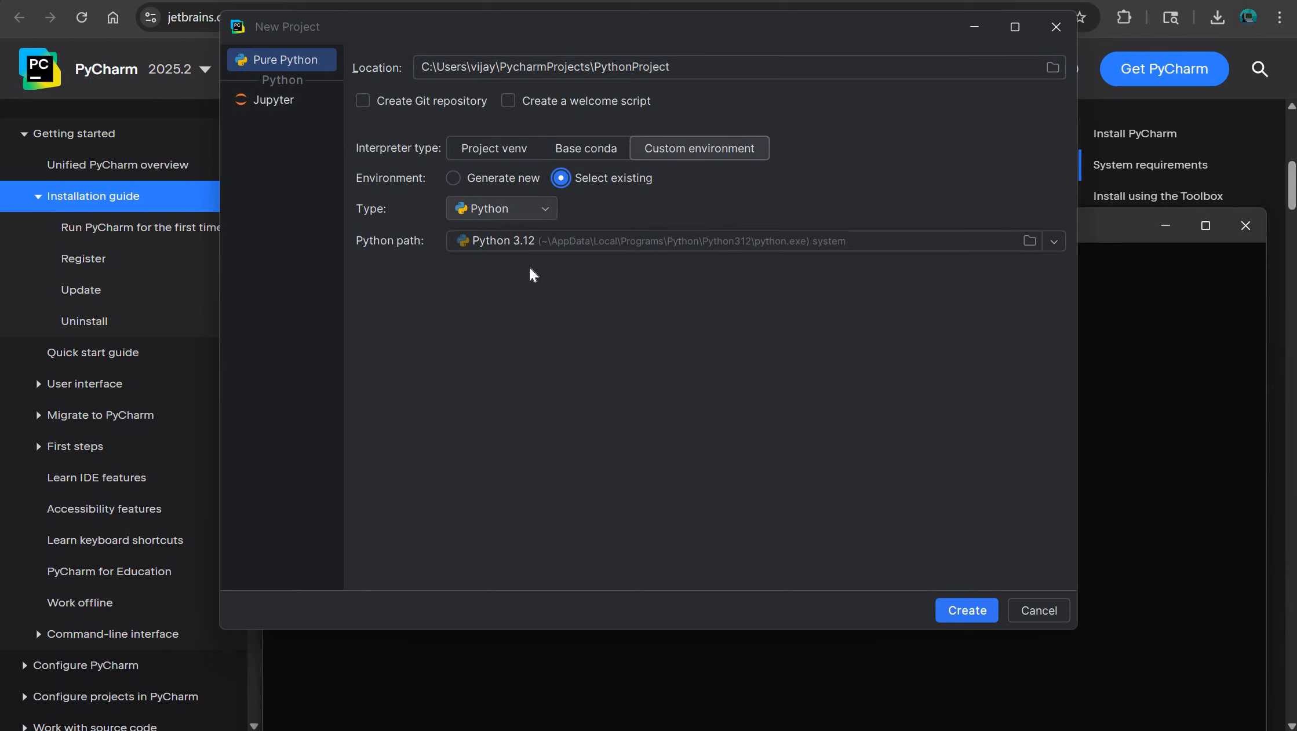
click(506, 149)
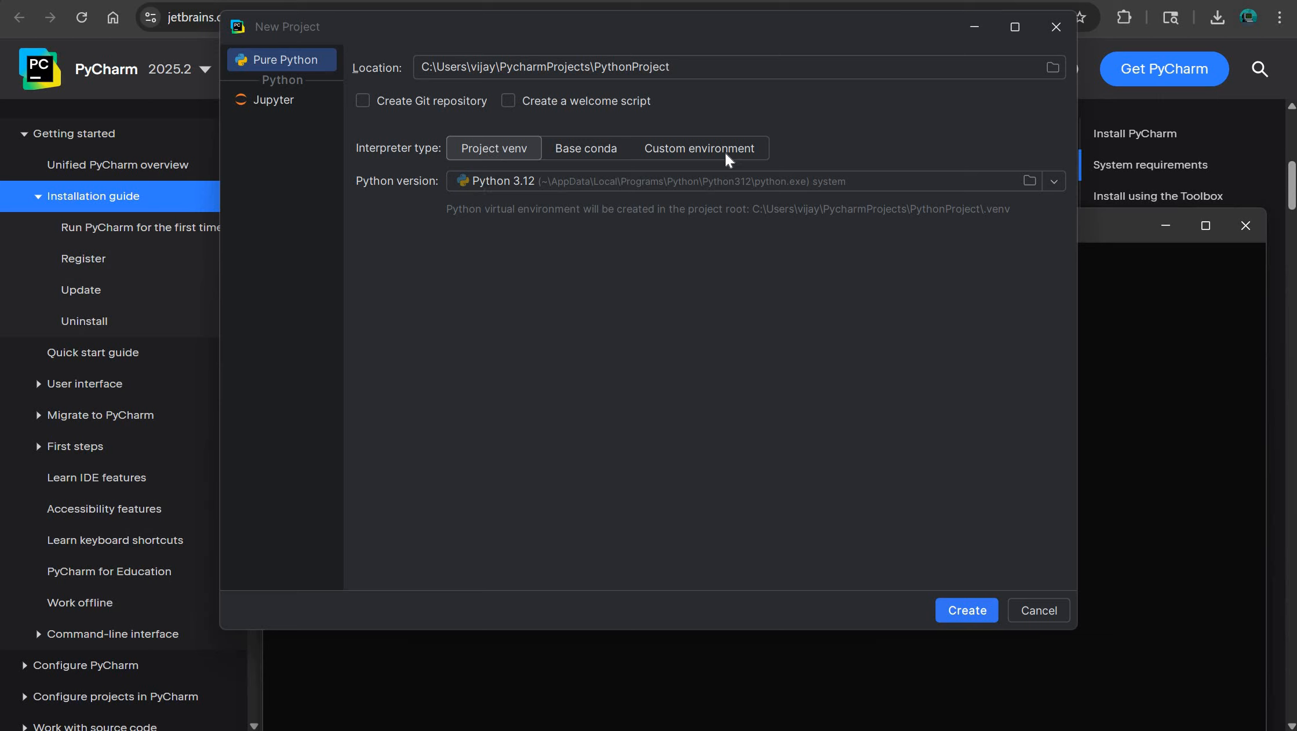
- Create the project with a custom environment using the existing Python 3.12 interpreter, and dismiss the free trial notice
click(644, 152)
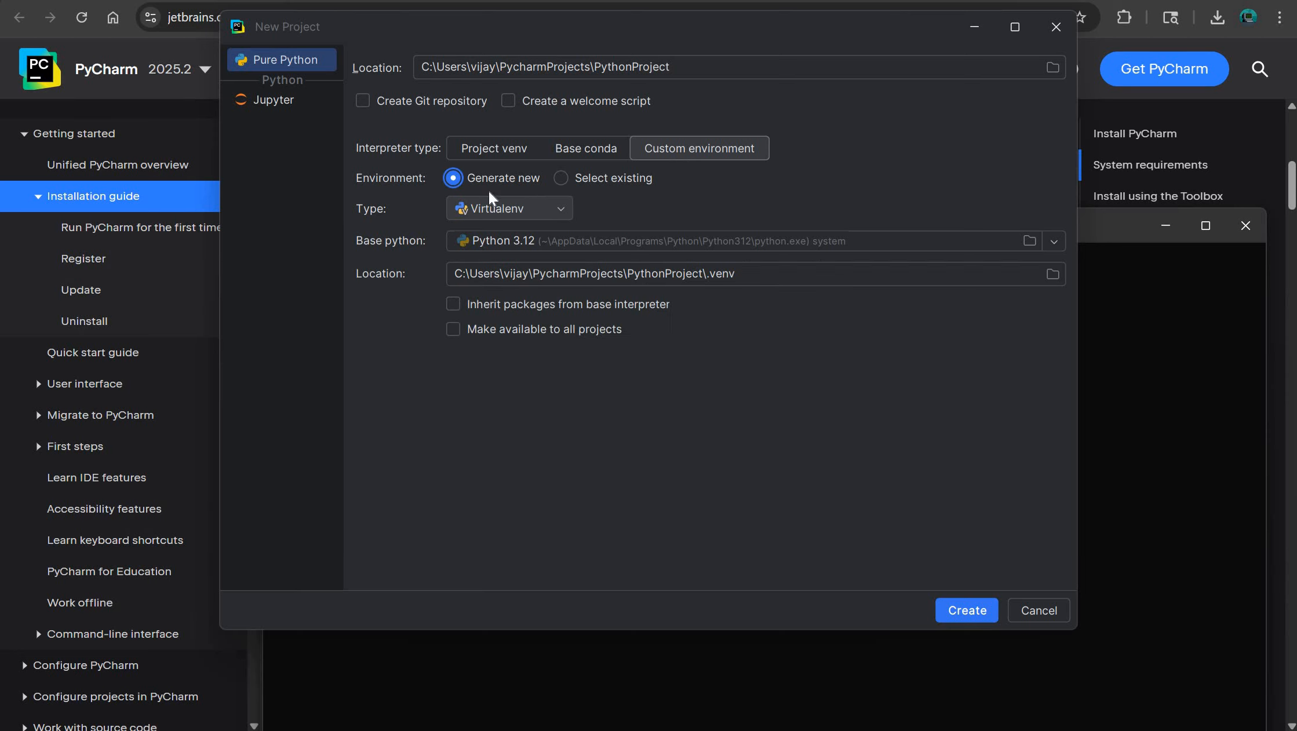
click(586, 177)
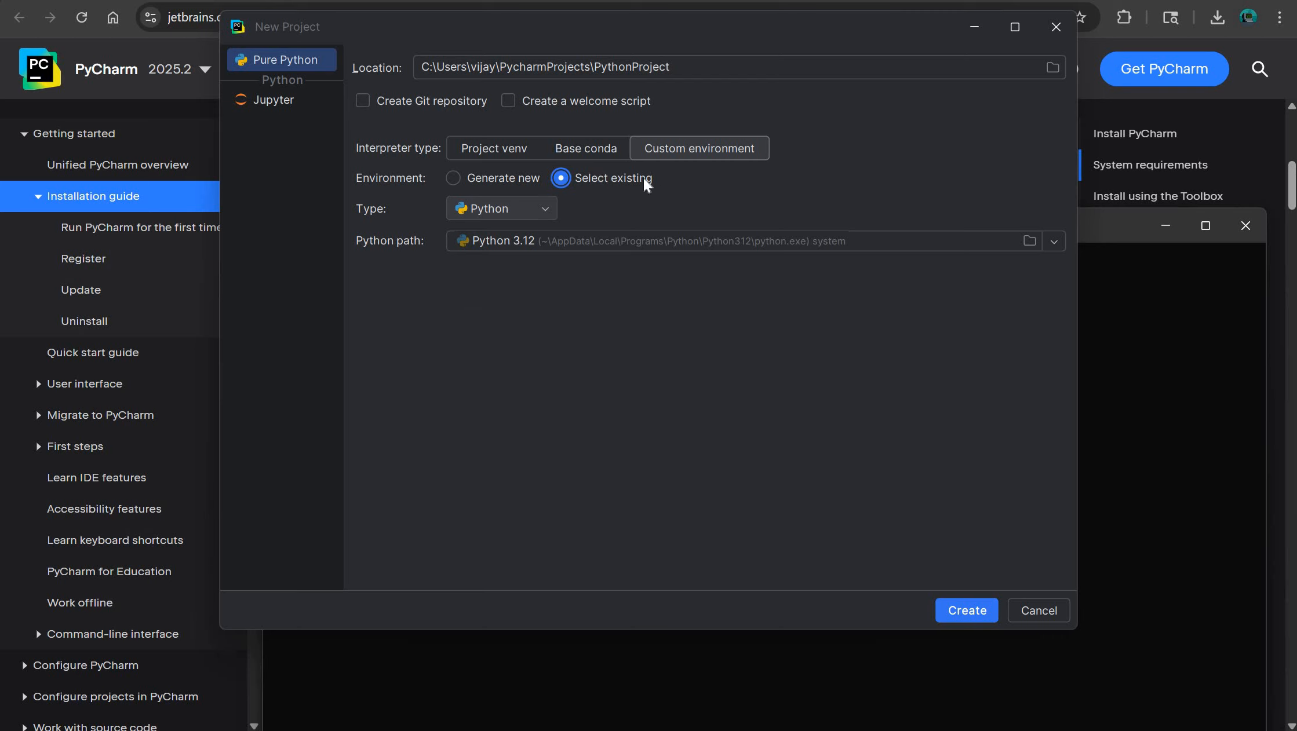
click(523, 215)
click(859, 241)
click(533, 267)
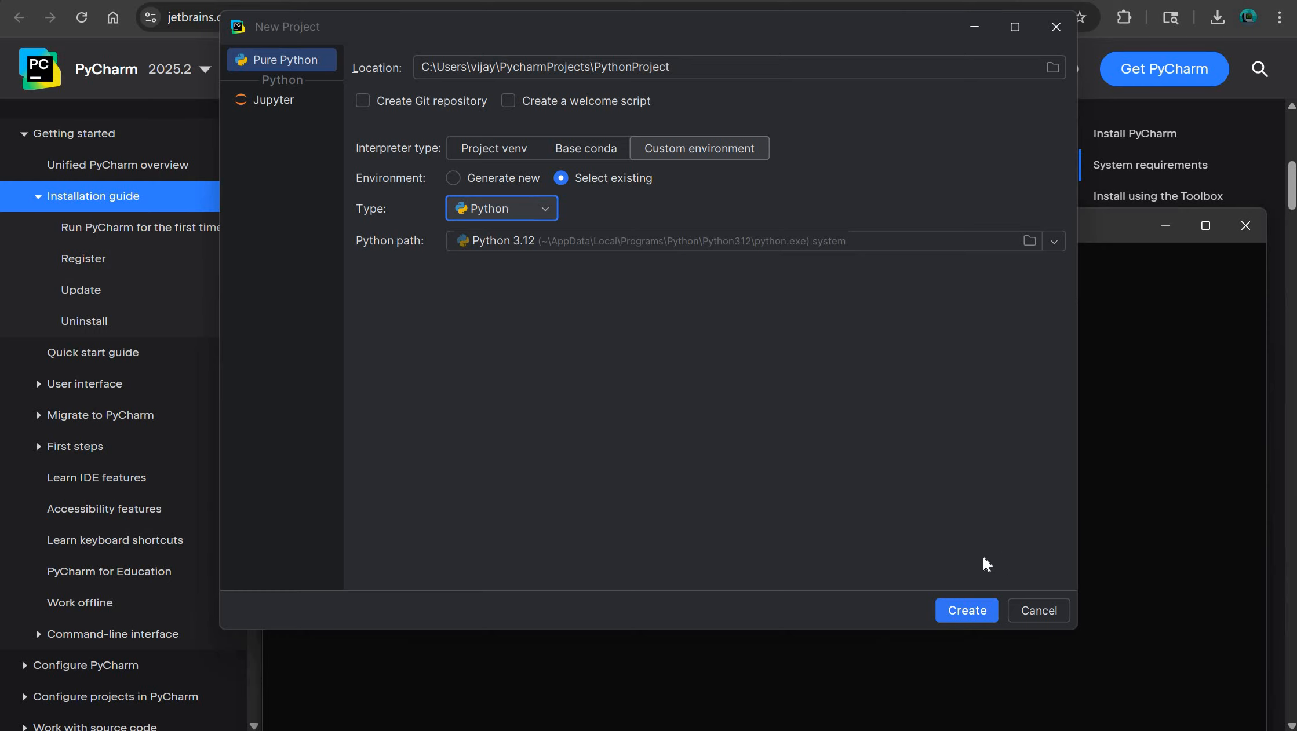
click(965, 607)
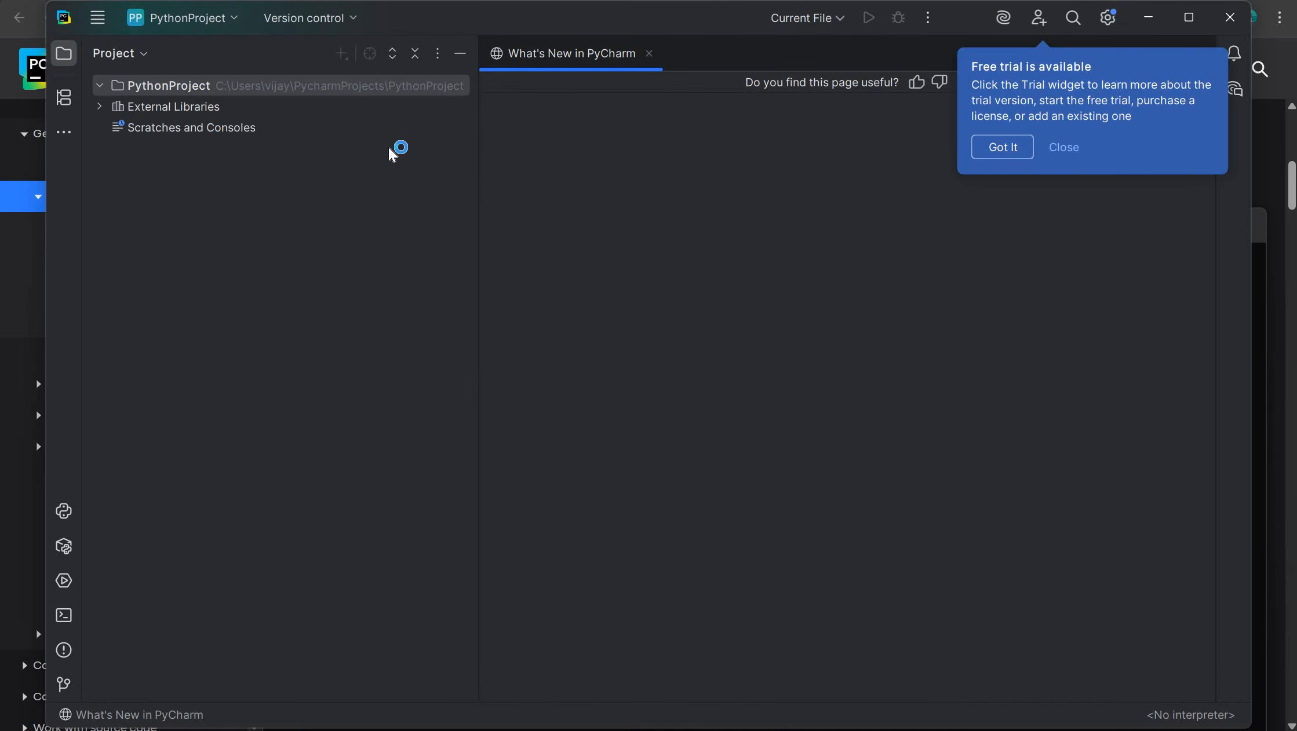
click(980, 145)
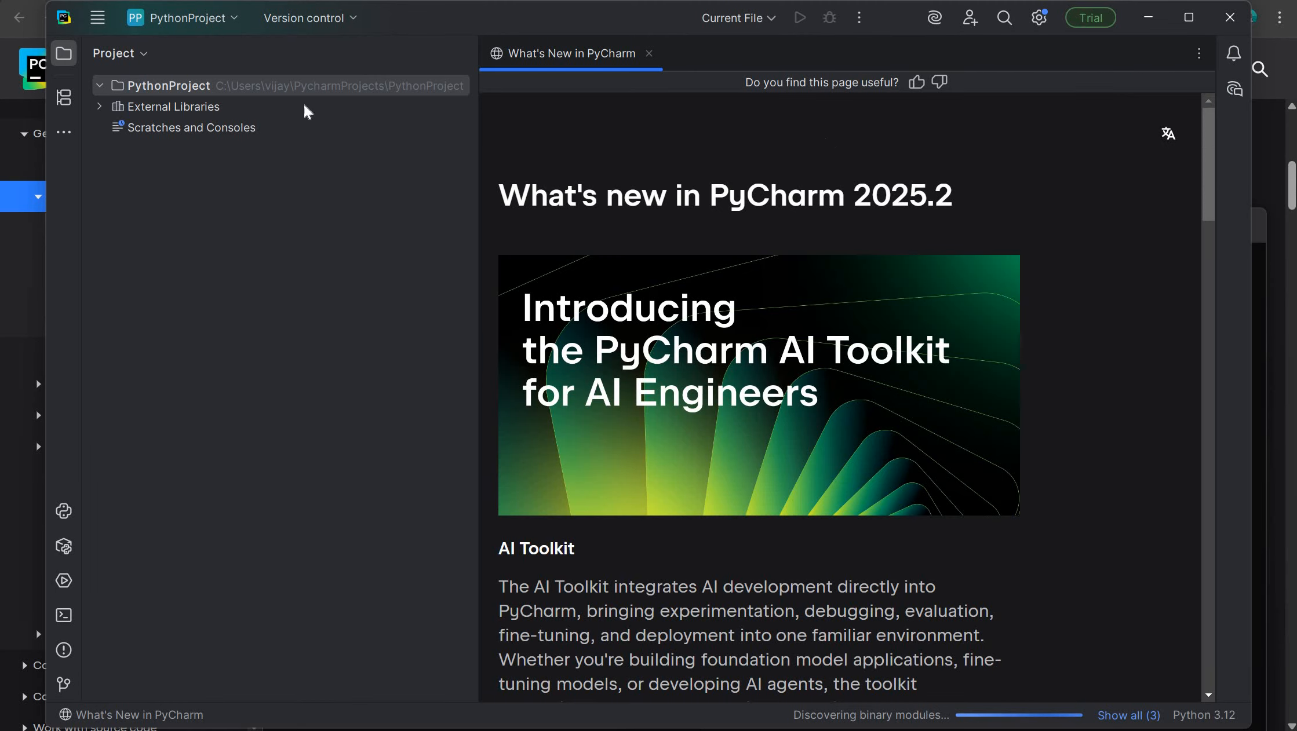
- Create a Python file named first_ide in the PythonProject folder
right_click(166, 86)
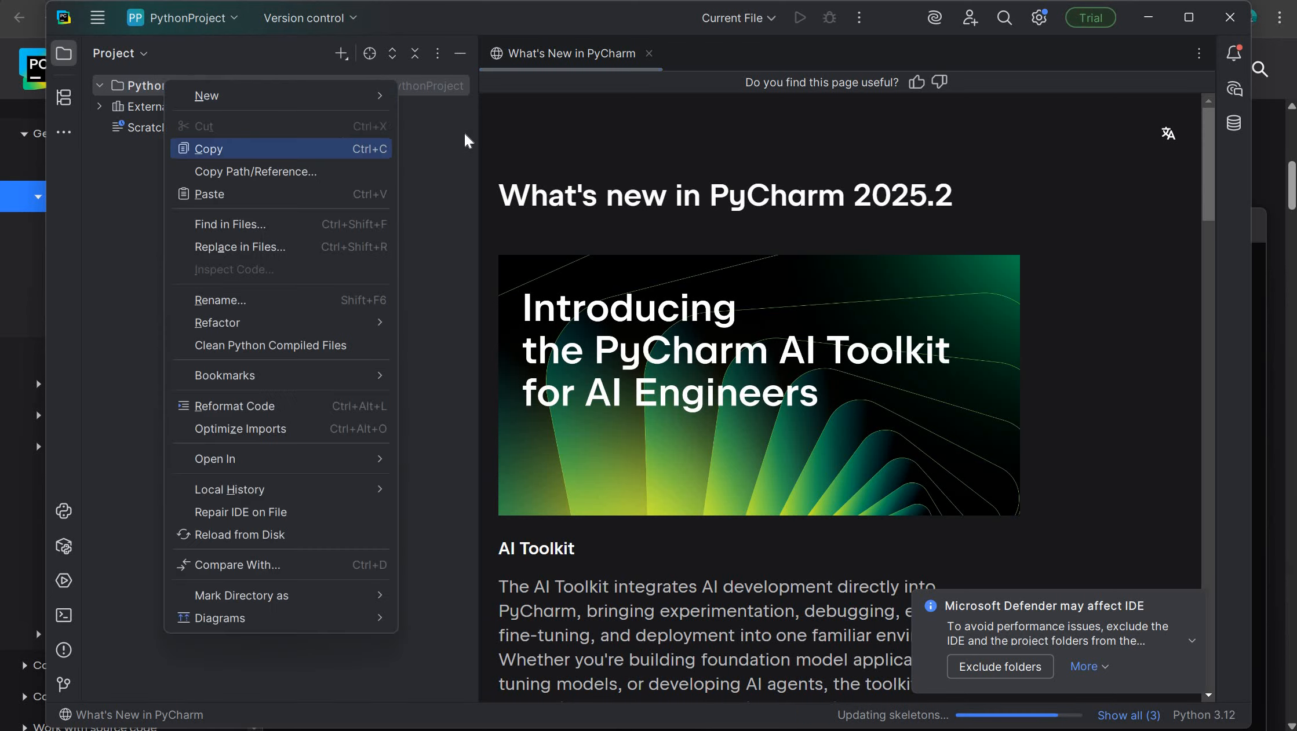
click(397, 124)
click(191, 87)
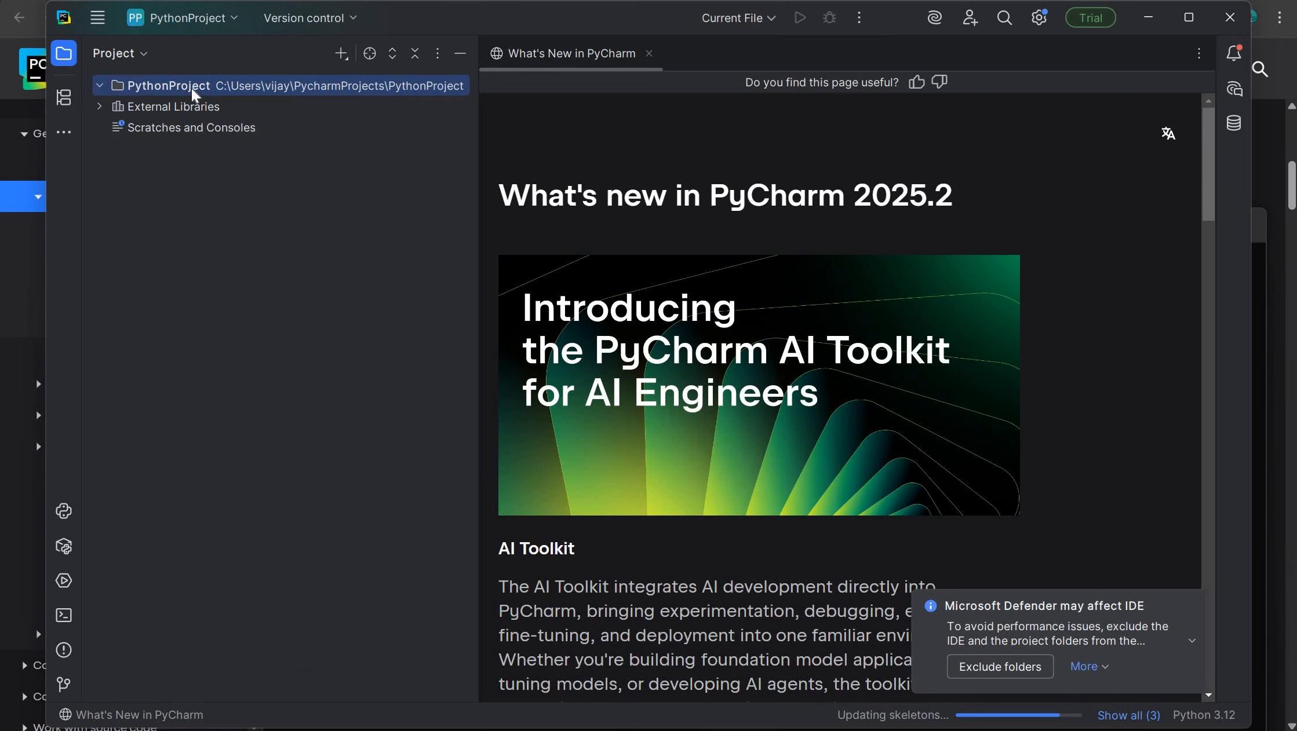
click(341, 57)
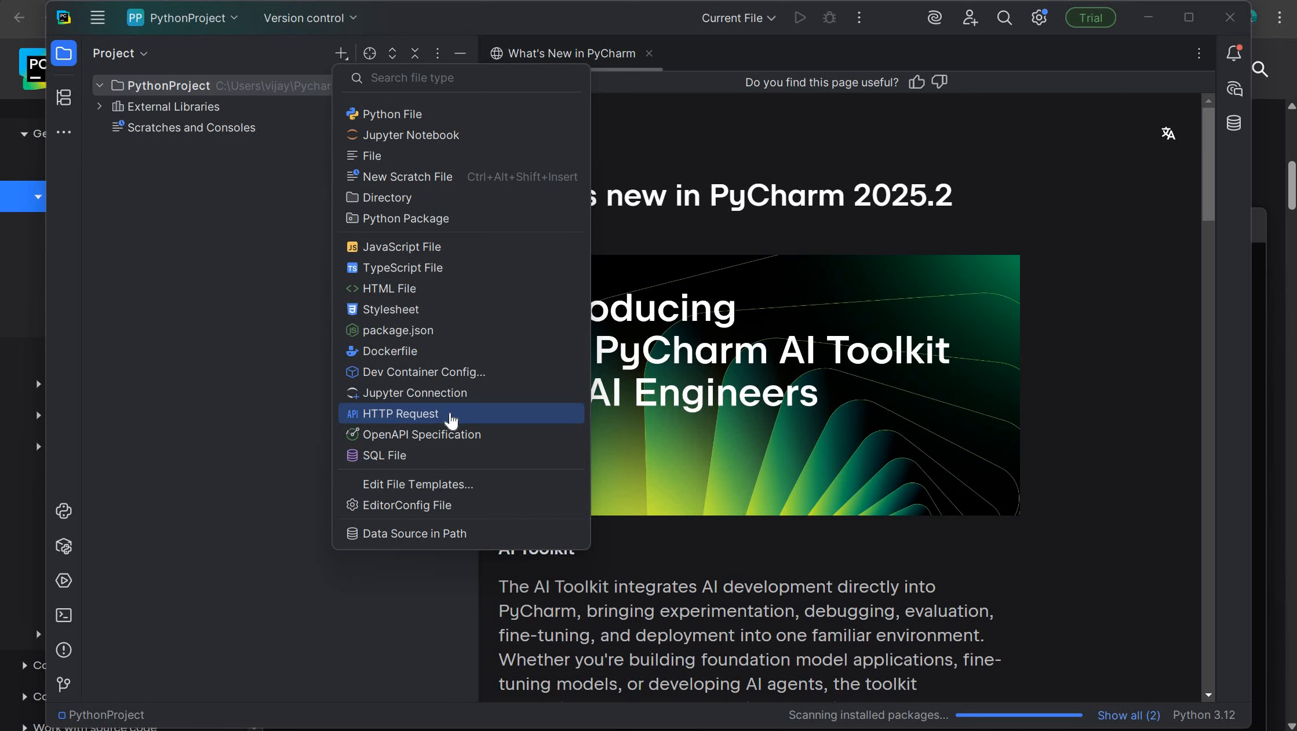
click(404, 116)
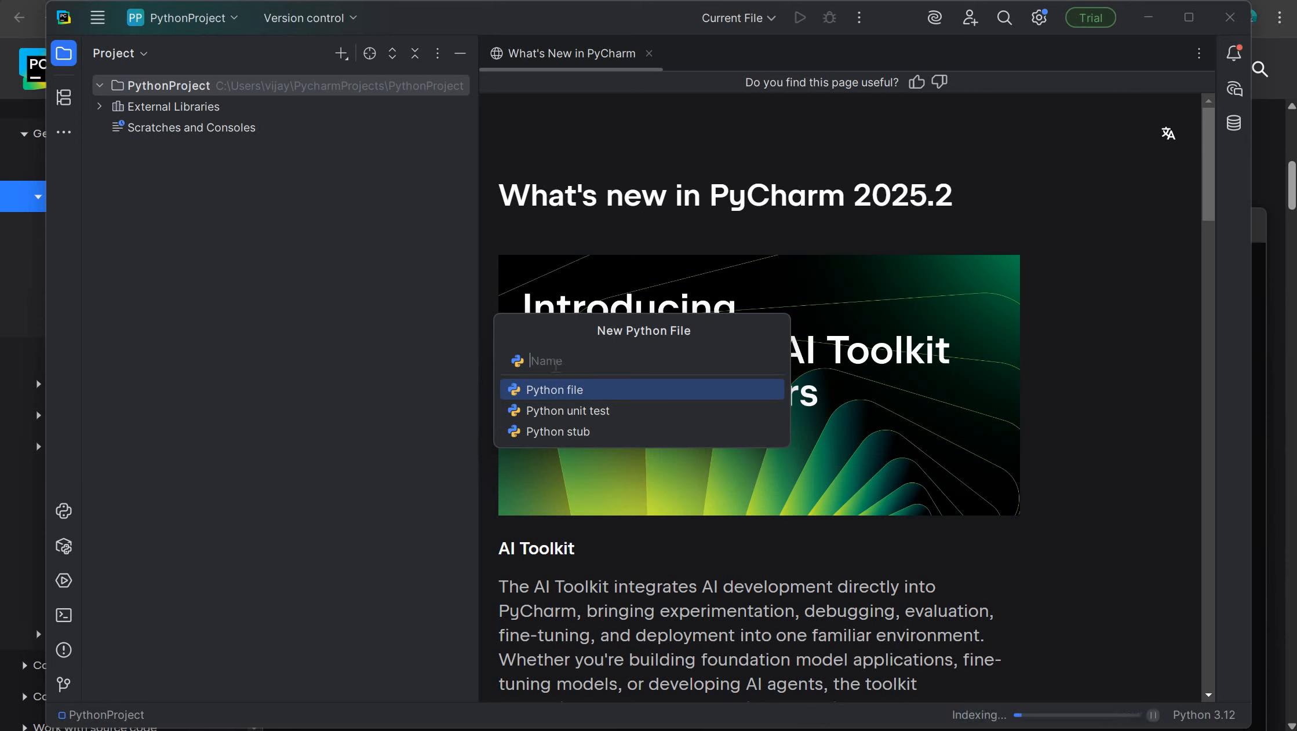
text(first_ide)
key(Return)
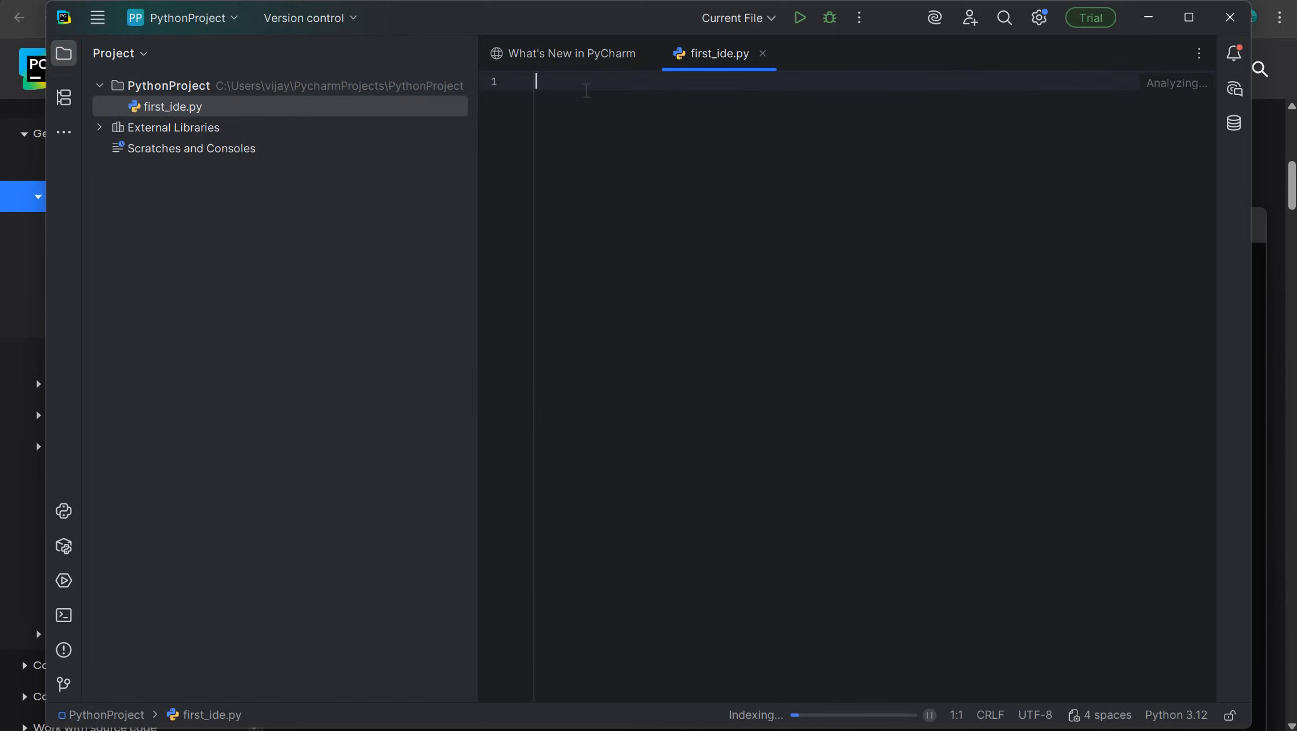
- Write a print statement in first_ide.py that outputs "Hello AI Testing with" followed by the instructor's first name
text(print("Hello)
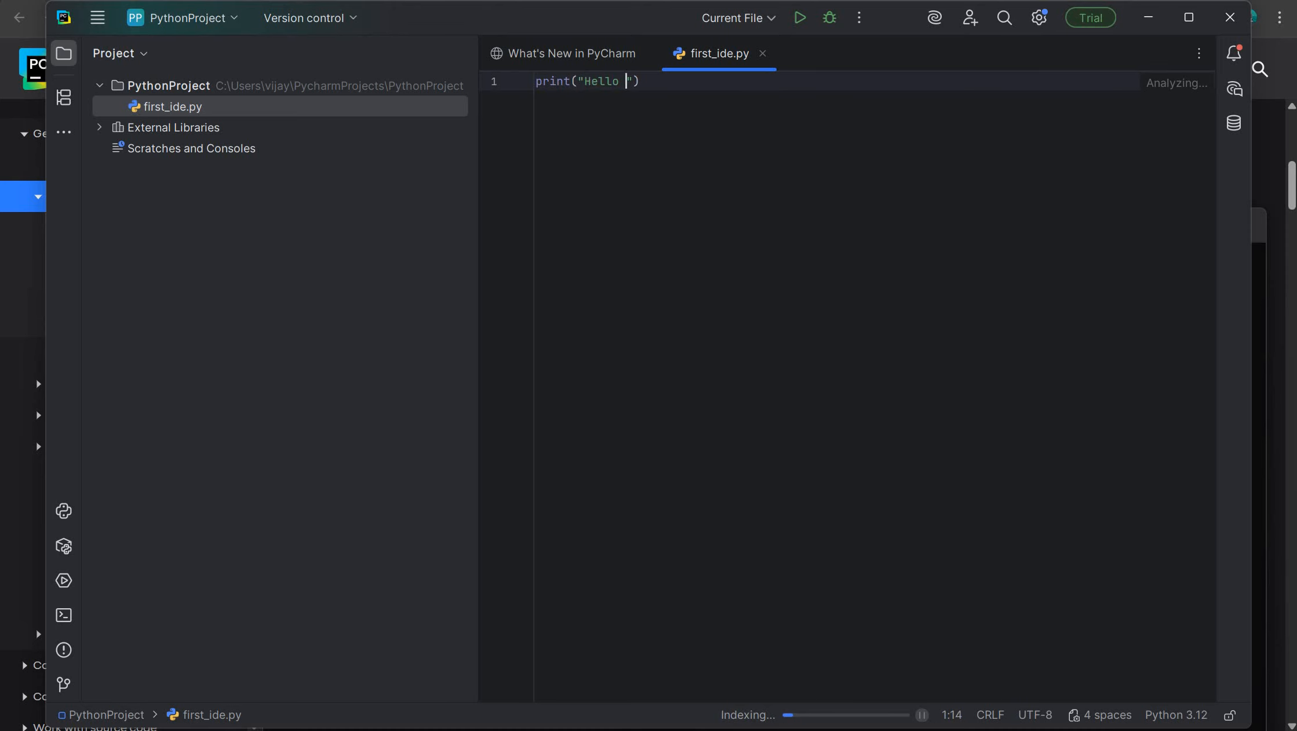
key(Caps_Lock)
text(AI)
key(Caps_Lock)
text(Testing)
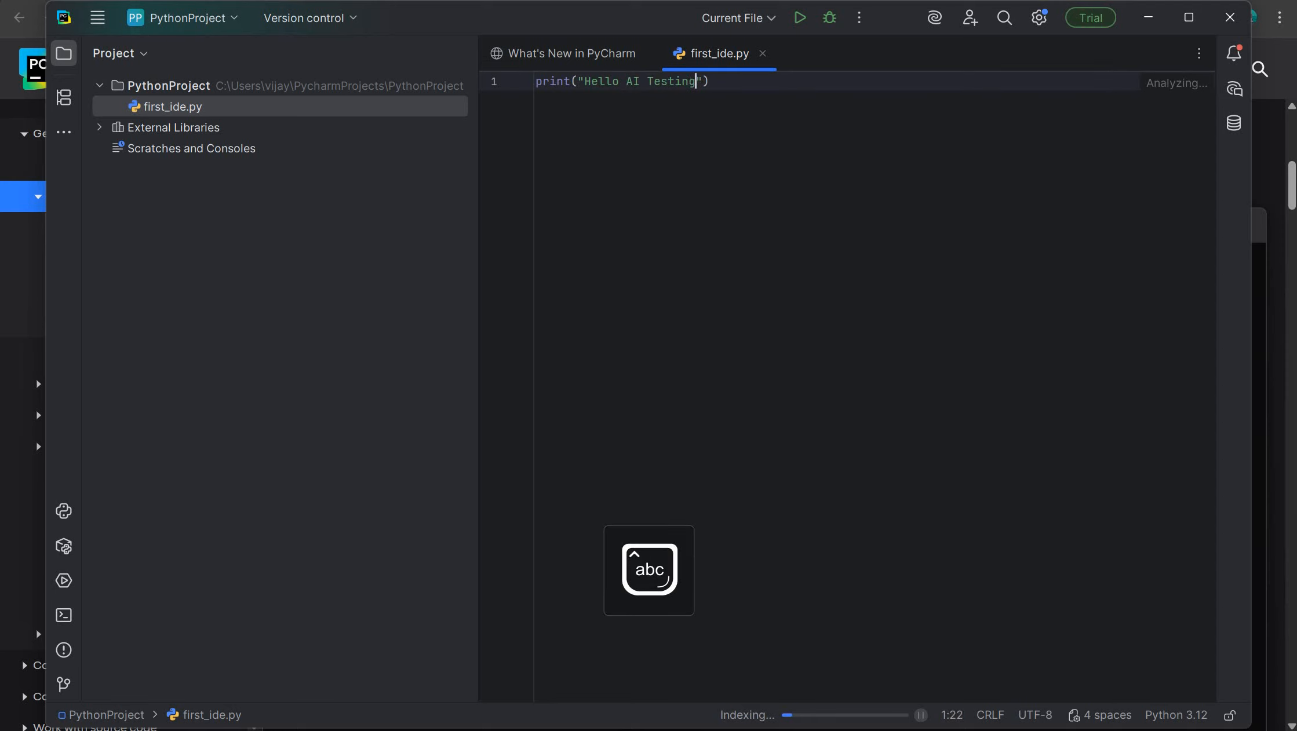
text( with Vijay)
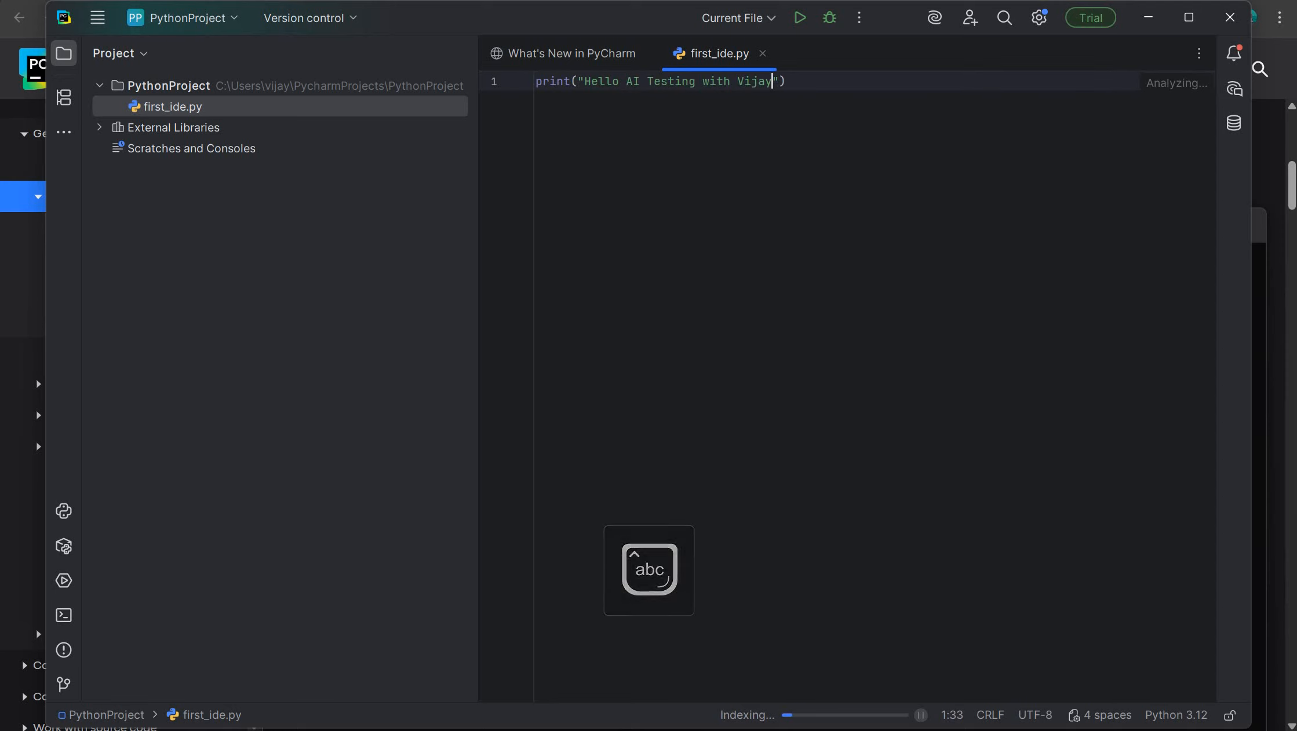
key(ctrl+a)
click(817, 85)
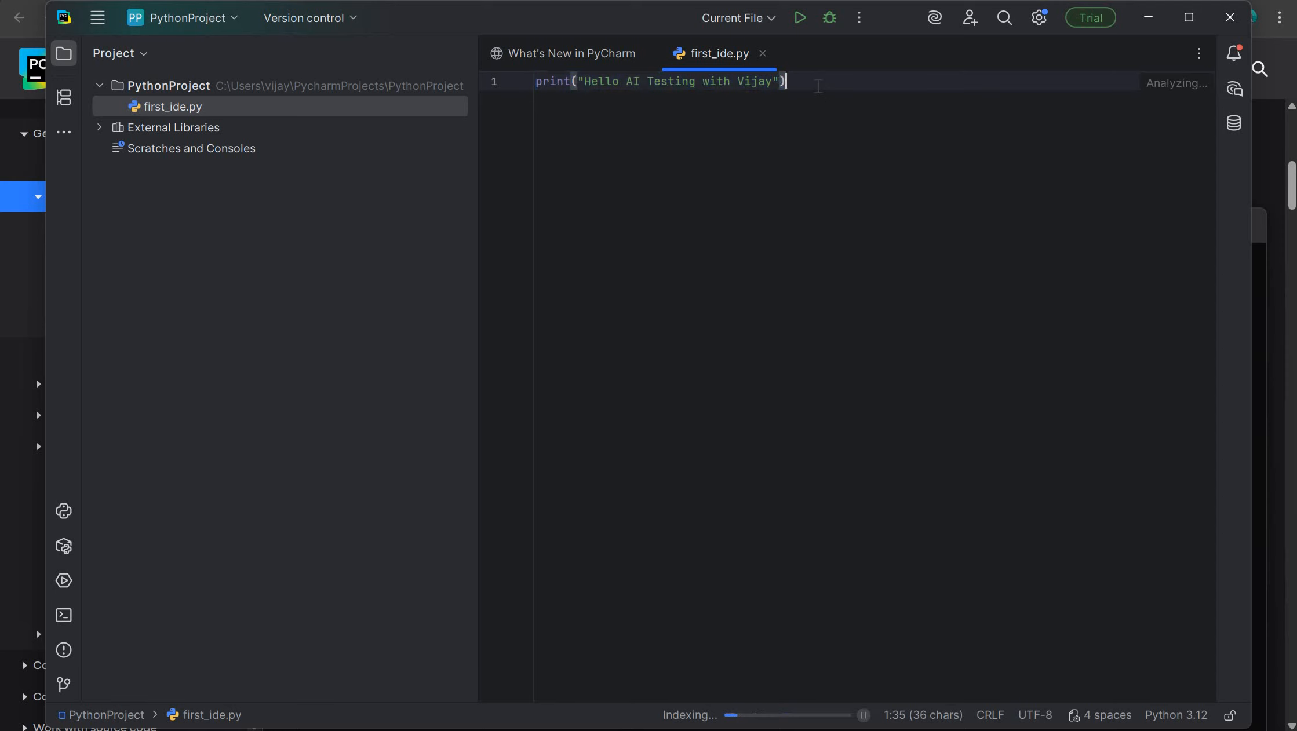
- Run the current file first_ide.py and highlight the greeting line in the run output
key(ctrl+a)
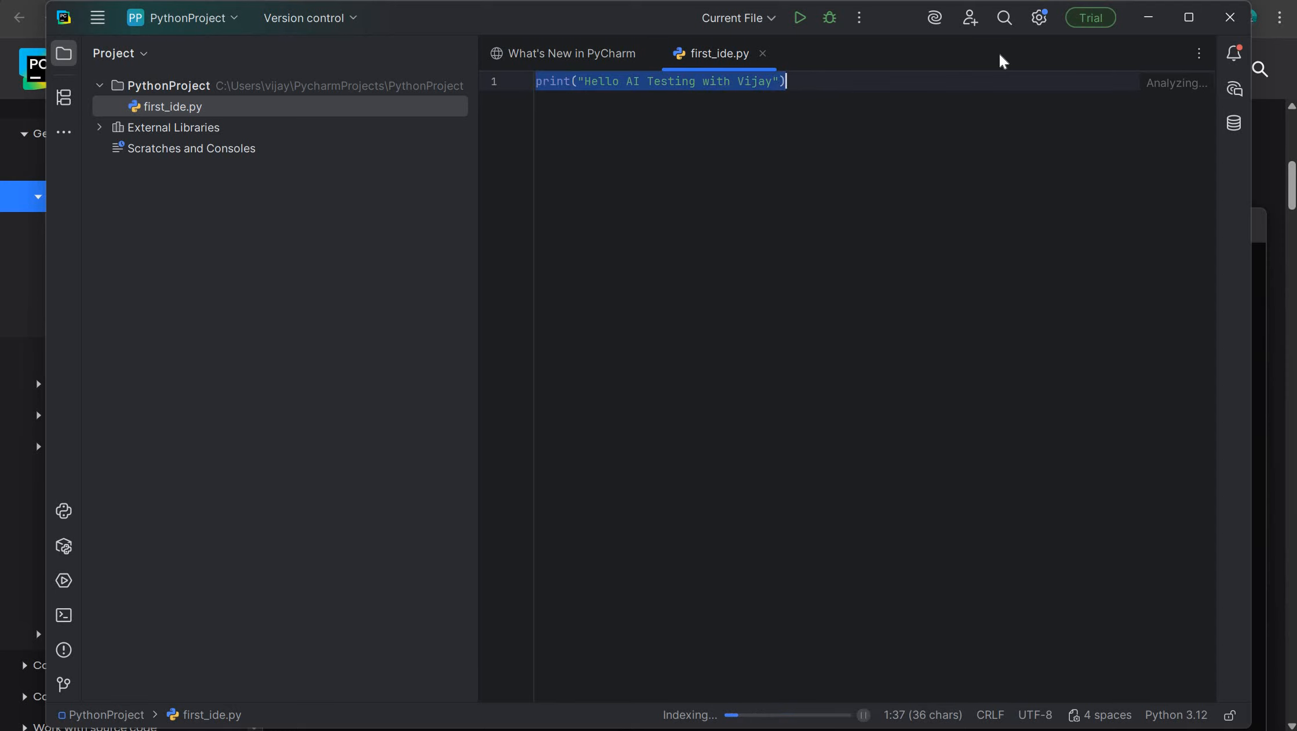
click(799, 20)
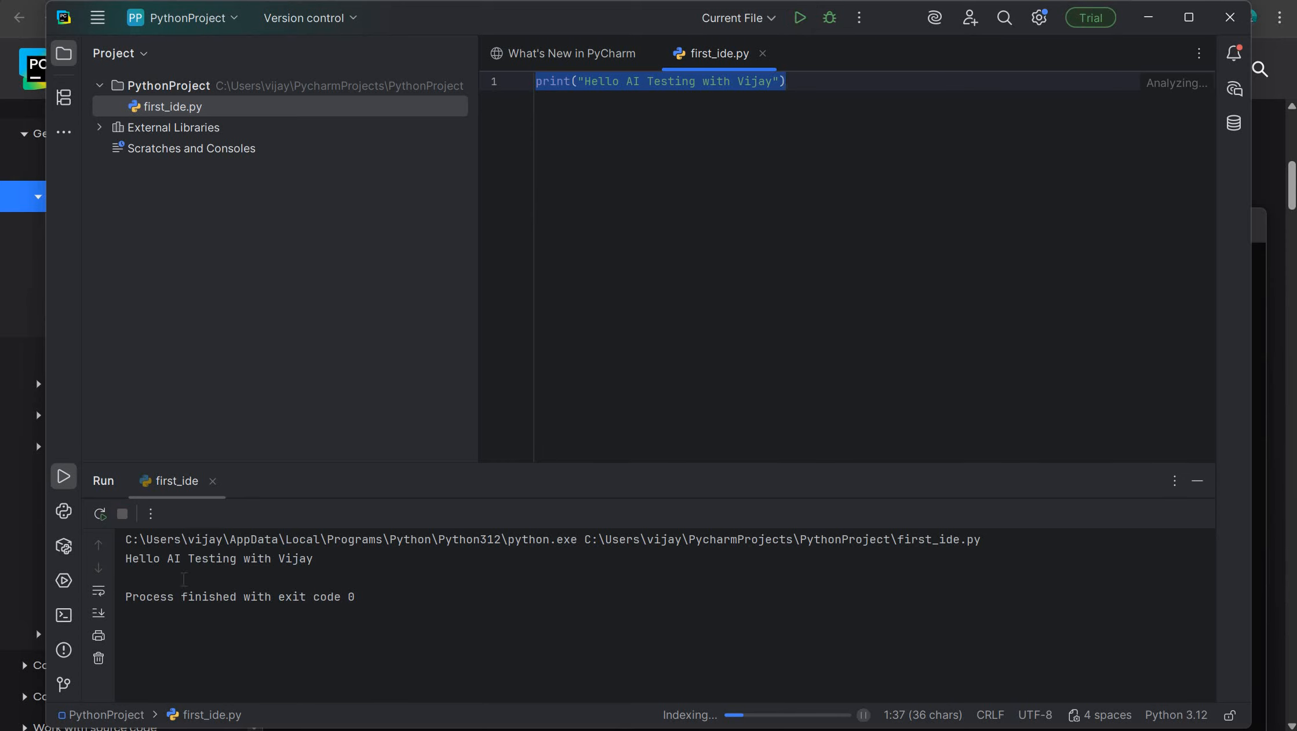
drag(126, 559, 372, 556)
- Bring up the available actions for first_ide.py in the project tree to find its run command
click(457, 81)
right_click(441, 83)
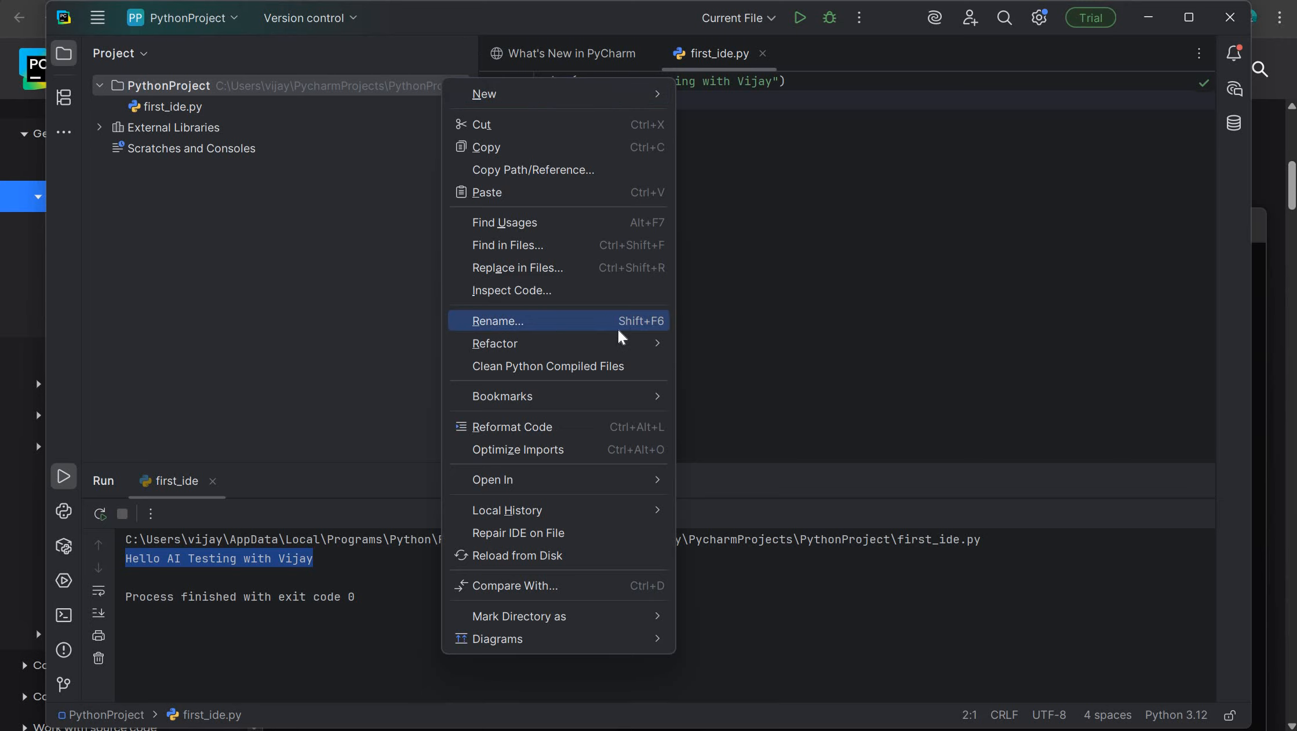
click(331, 109)
right_click(331, 108)
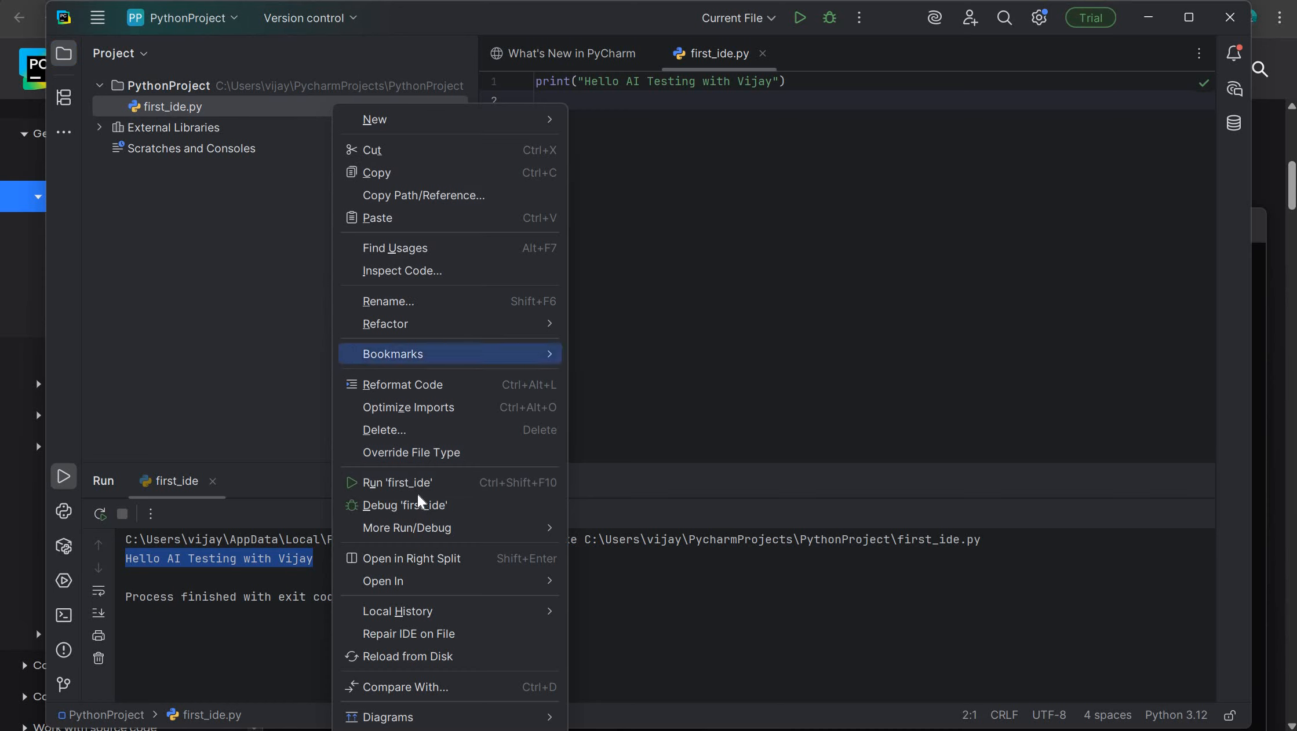